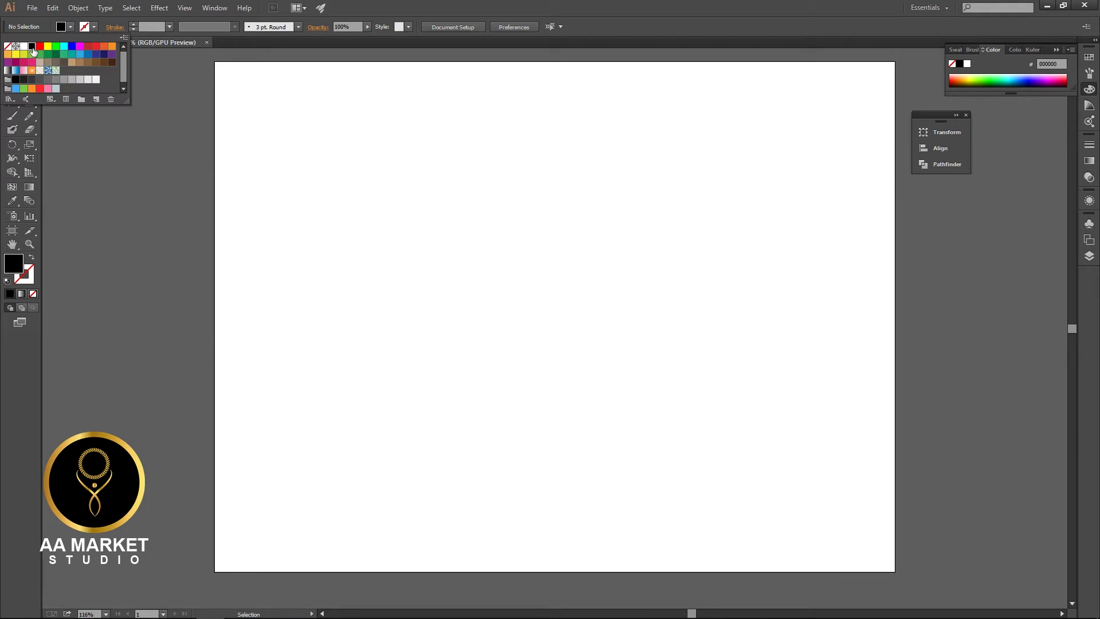
# Draw a black rectangle without a stroke, about 82 by 177 px, near the middle of the artboard
pyautogui.click(177, 147)
pyautogui.click(30, 103)
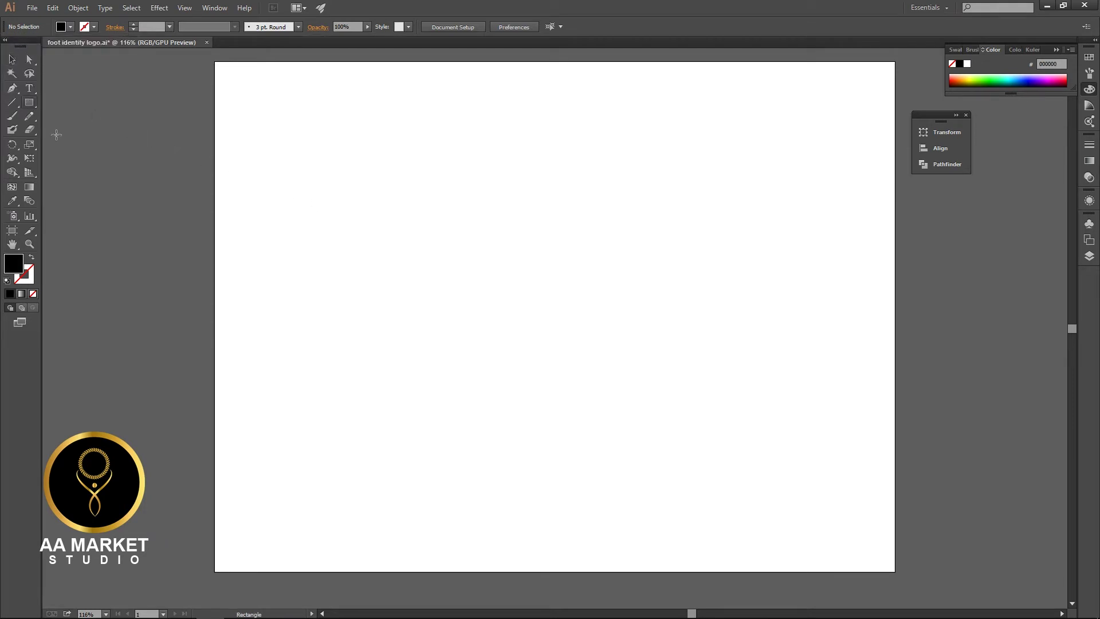
pyautogui.moveTo(529, 225)
pyautogui.mouseDown()
pyautogui.moveTo(547, 233)
pyautogui.moveTo(580, 350)
pyautogui.moveTo(584, 342)
pyautogui.mouseUp()
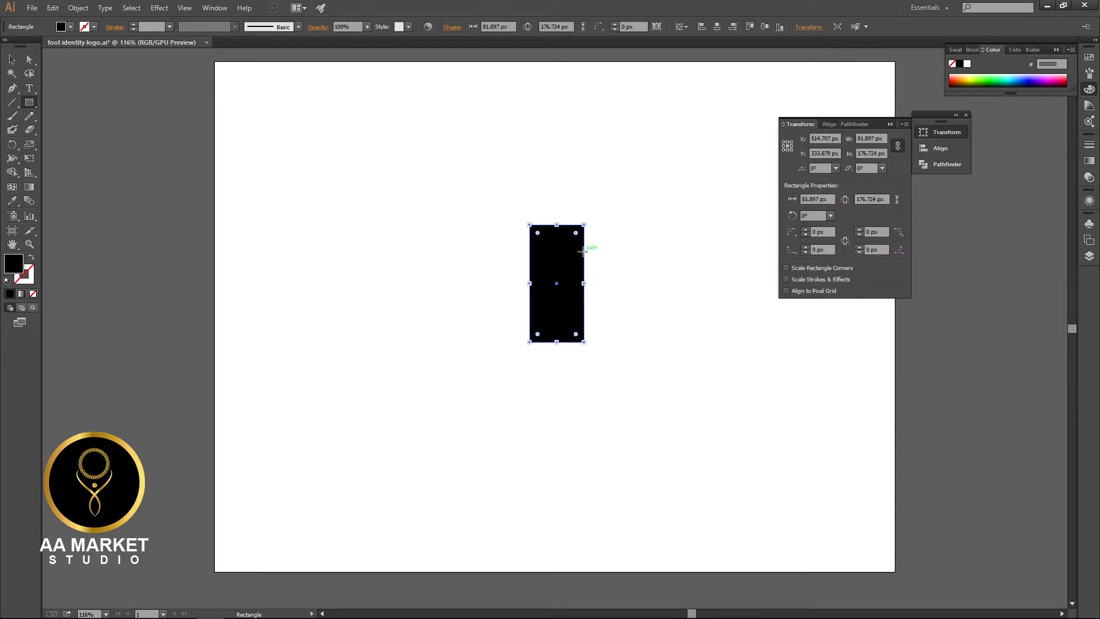
# Lower the rectangle's upper-right anchor point by 30 px so the top edge slopes down to the right
pyautogui.press('a')
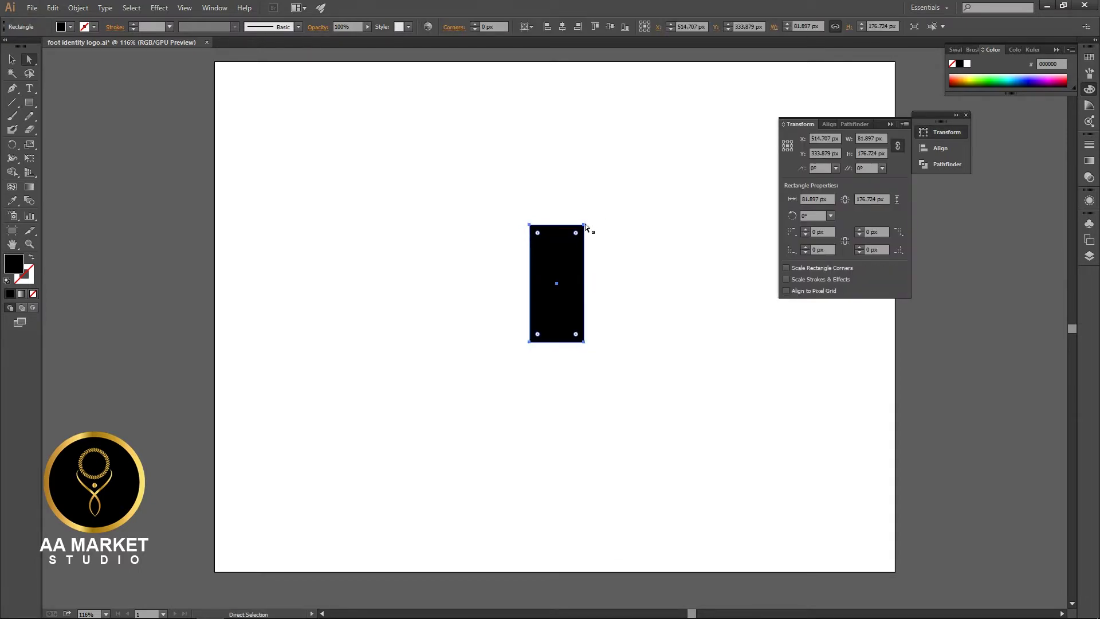
pyautogui.click(585, 226)
pyautogui.press('Down')
pyautogui.press('Down')
pyautogui.press('Down')
pyautogui.press('Down')
pyautogui.press('Down')
pyautogui.press('Down')
pyautogui.press('Down')
pyautogui.press('Down')
pyautogui.press('Down')
pyautogui.press('Down')
pyautogui.press('Down')
pyautogui.press('Down')
pyautogui.press('Down')
pyautogui.press('Down')
pyautogui.press('Down')
pyautogui.press('Down')
pyautogui.press('Down')
pyautogui.press('Down')
pyautogui.press('Down')
pyautogui.press('Down')
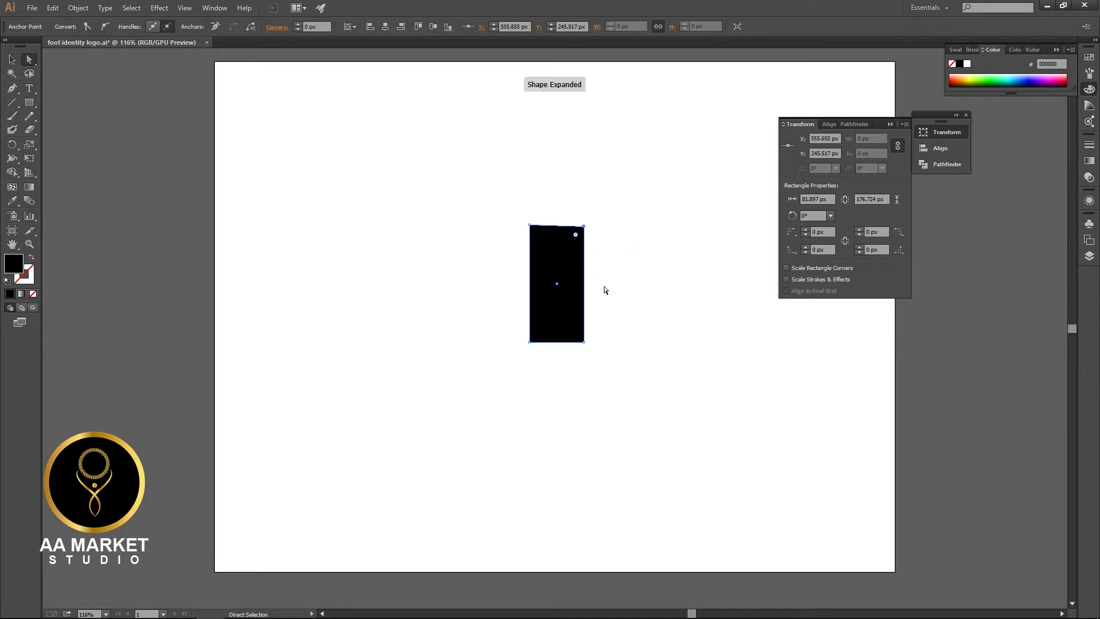
pyautogui.press('Down')
pyautogui.press('Down')
pyautogui.press('Down')
pyautogui.press('Down')
pyautogui.press('Down')
pyautogui.press('Down')
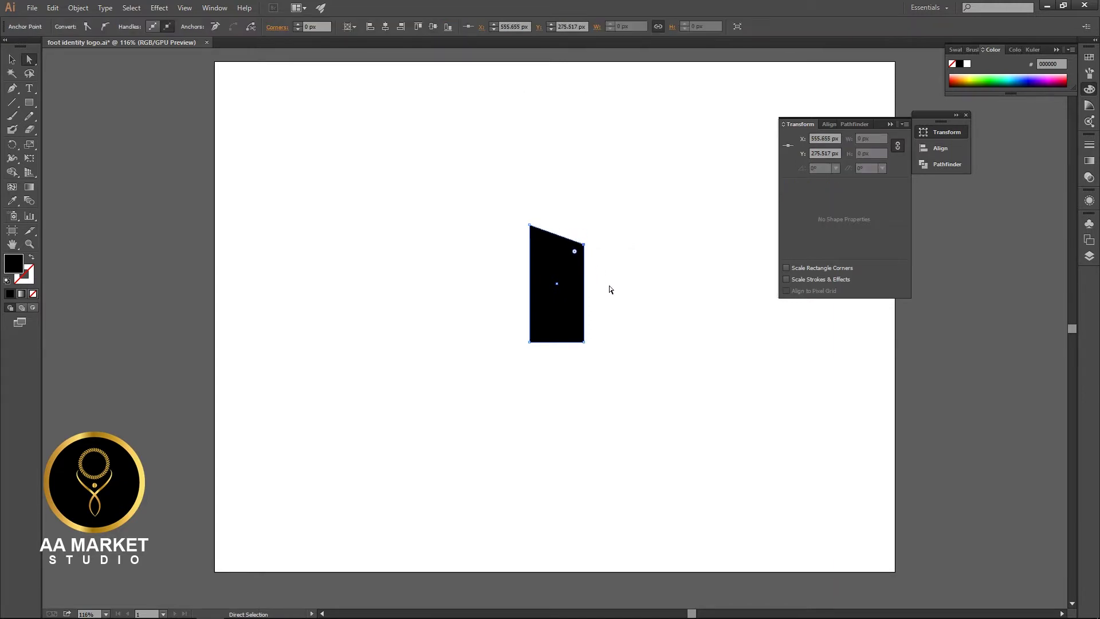
pyautogui.click(610, 289)
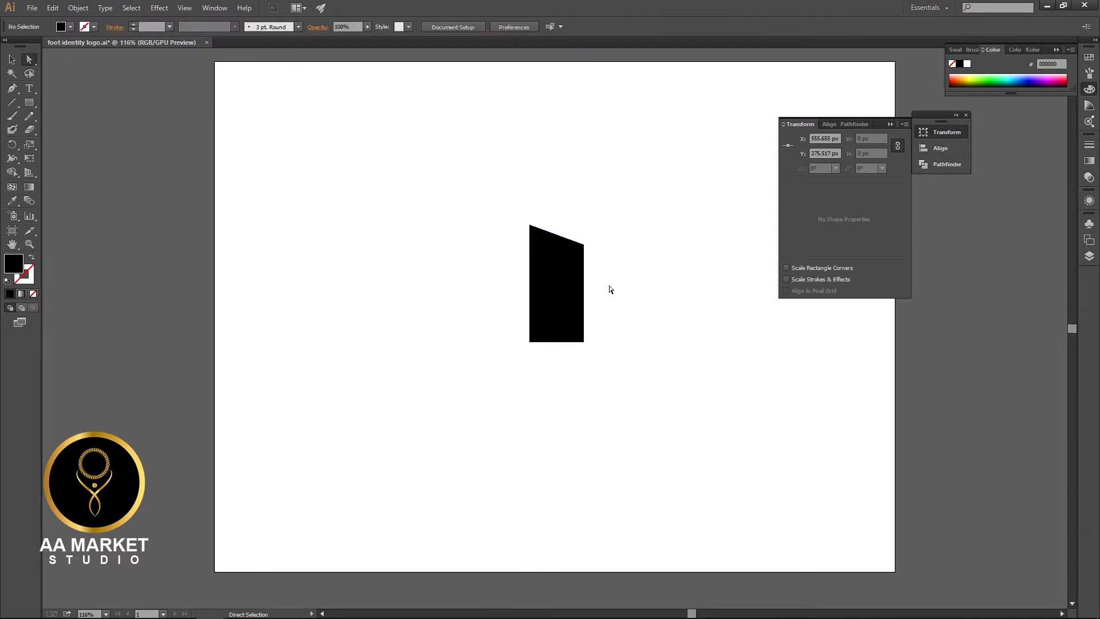
# Add an anchor point about halfway along each of the shape's left and right edges
pyautogui.click(531, 295)
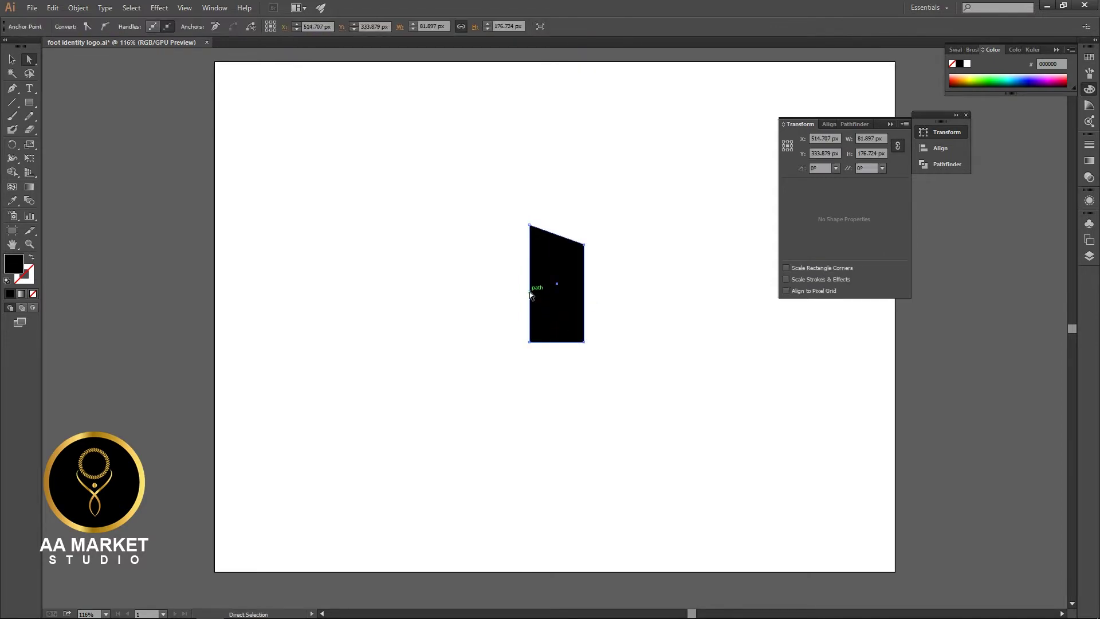
pyautogui.scroll(3, 531, 294)
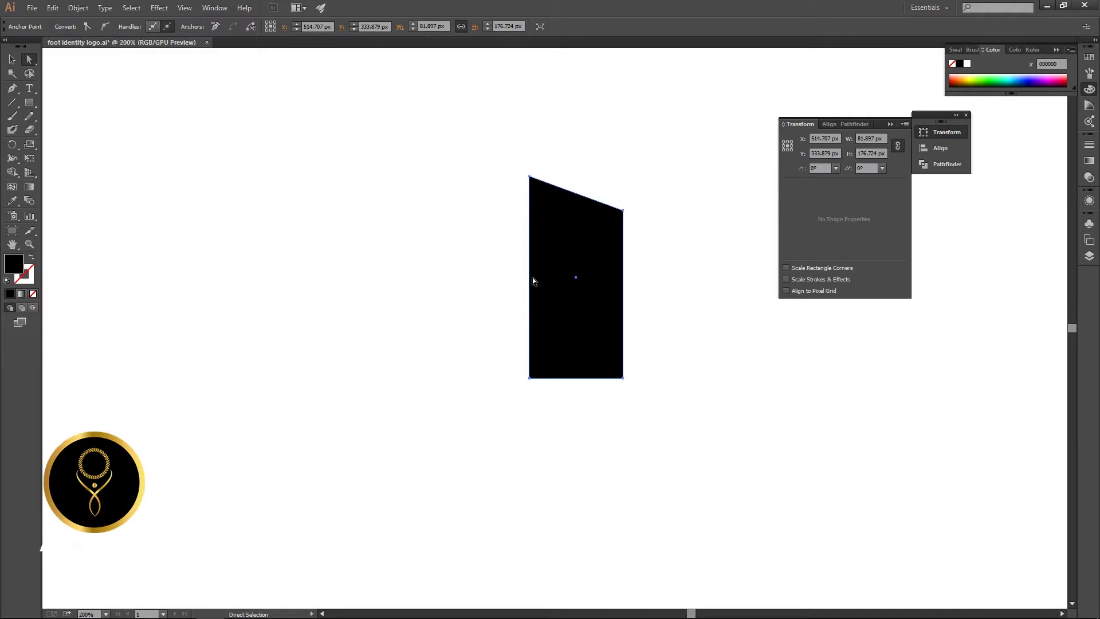
pyautogui.press('alt')
pyautogui.scroll(1, 532, 281)
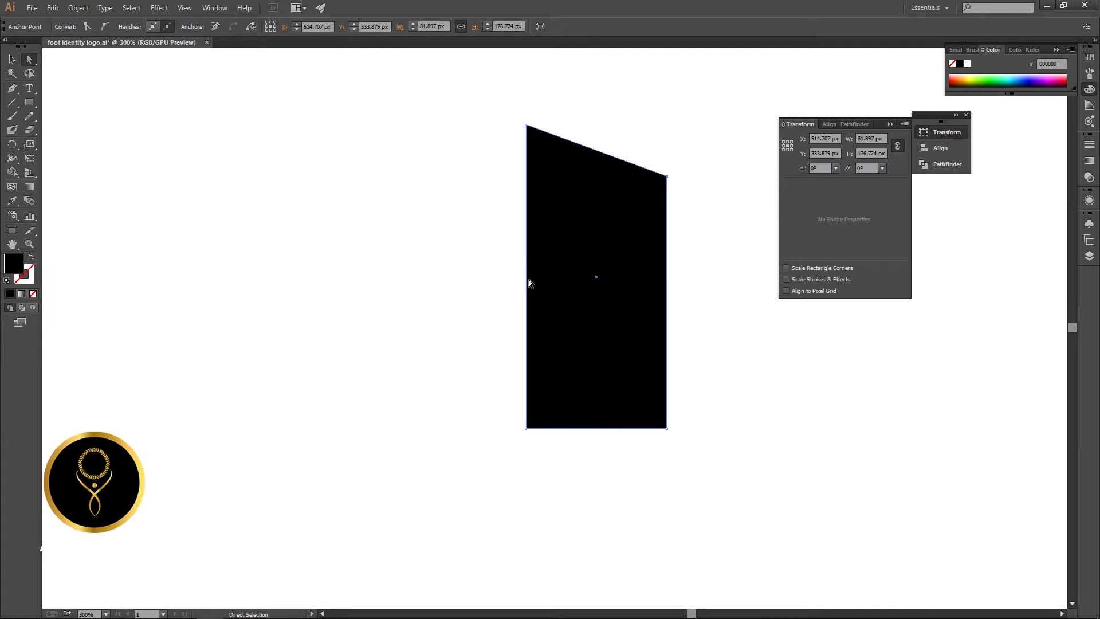
pyautogui.click(529, 281)
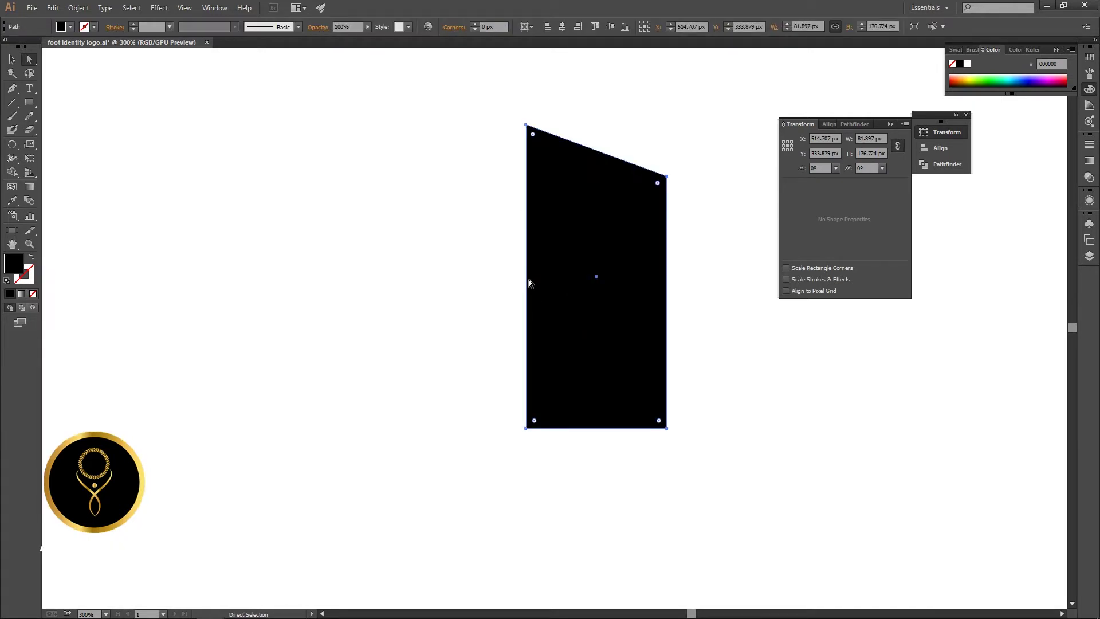
pyautogui.press('p')
pyautogui.click(527, 280)
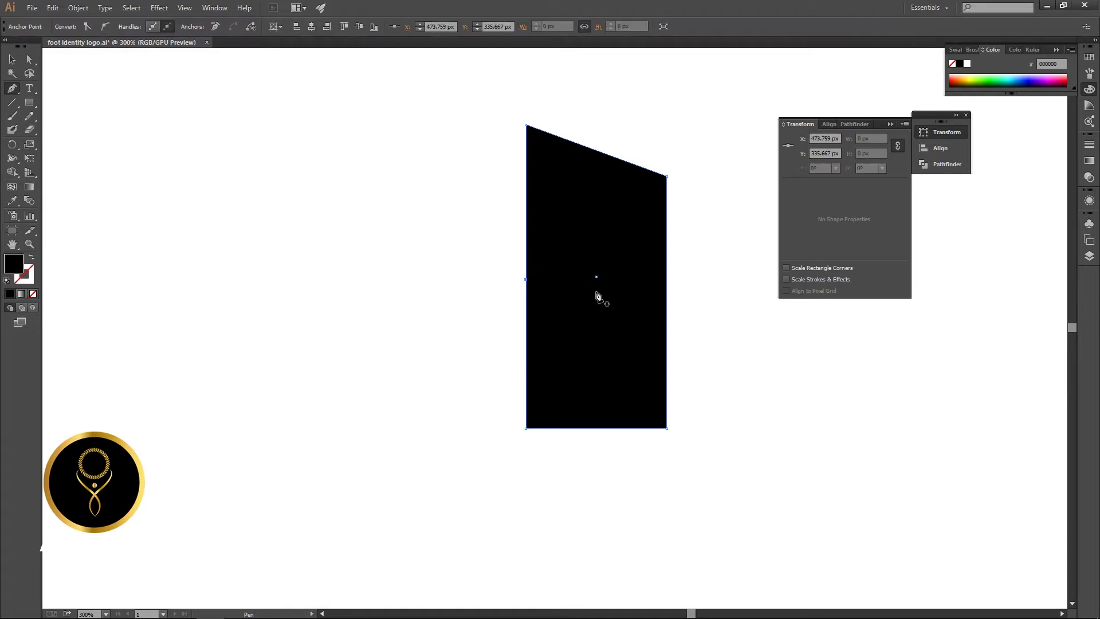
pyautogui.click(667, 290)
pyautogui.click(29, 61)
pyautogui.click(295, 232)
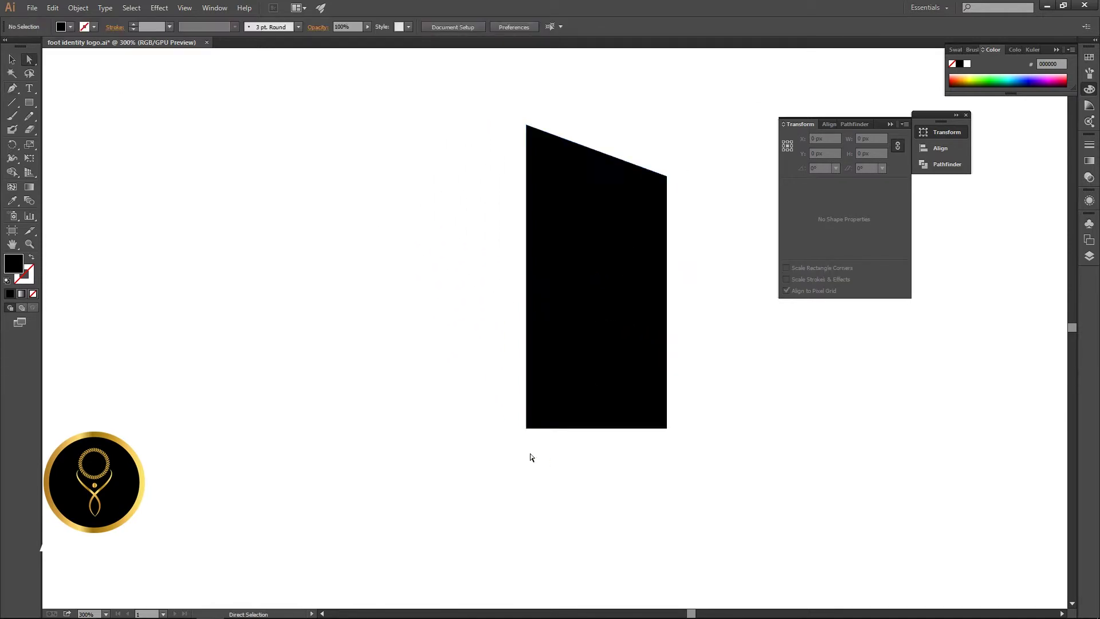
# Move the shape's lower-left anchor point 9 px inward to taper the left side
pyautogui.click(526, 428)
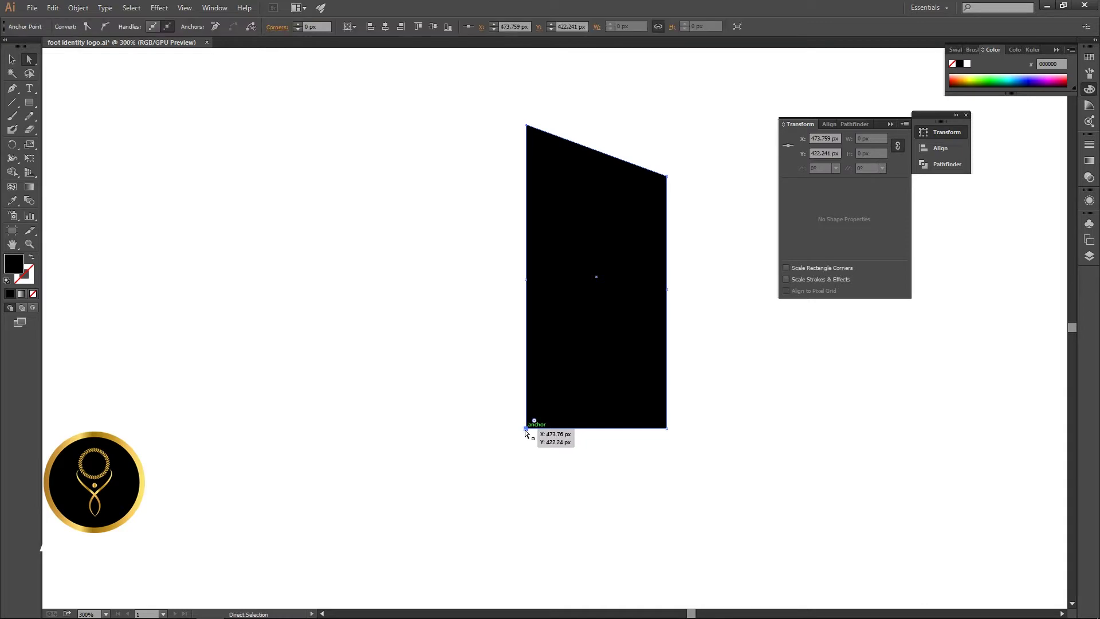
pyautogui.moveTo(526, 428); pyautogui.dragTo(536, 428)
pyautogui.press('Right')
pyautogui.press('Right')
pyautogui.press('Right')
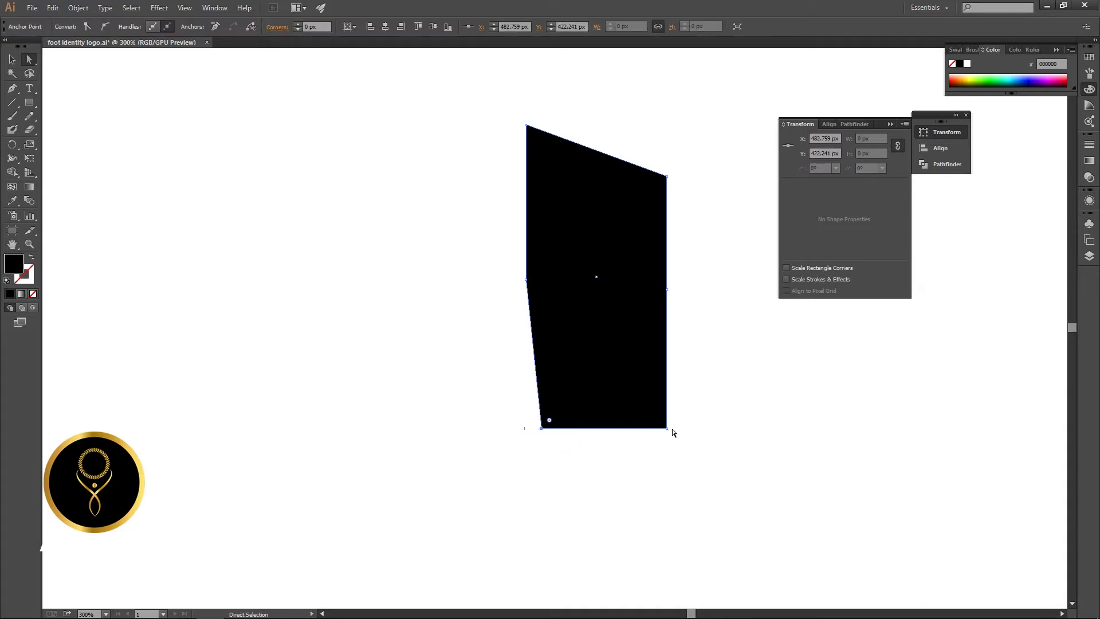
# Move the shape's lower-right anchor point 12 px inward to taper the right side
pyautogui.press('Left')
pyautogui.press('Left')
pyautogui.press('Left')
pyautogui.press('Left')
pyautogui.press('Left')
pyautogui.press('Left')
pyautogui.press('Left')
pyautogui.press('Left')
pyautogui.press('Left')
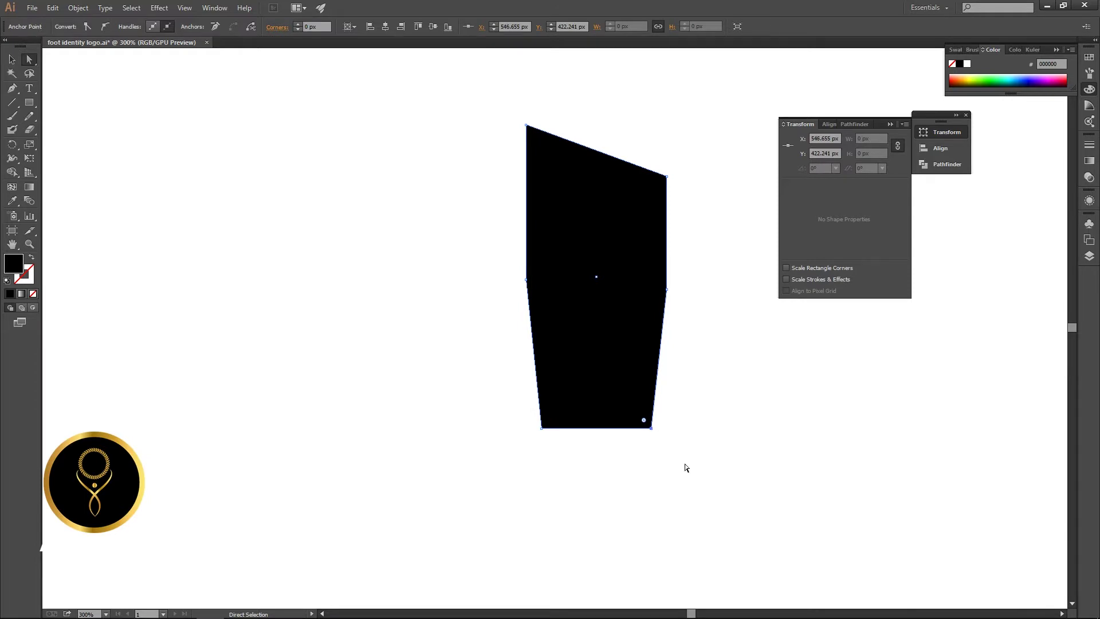
pyautogui.press('Left')
pyautogui.press('Left')
pyautogui.press('Left')
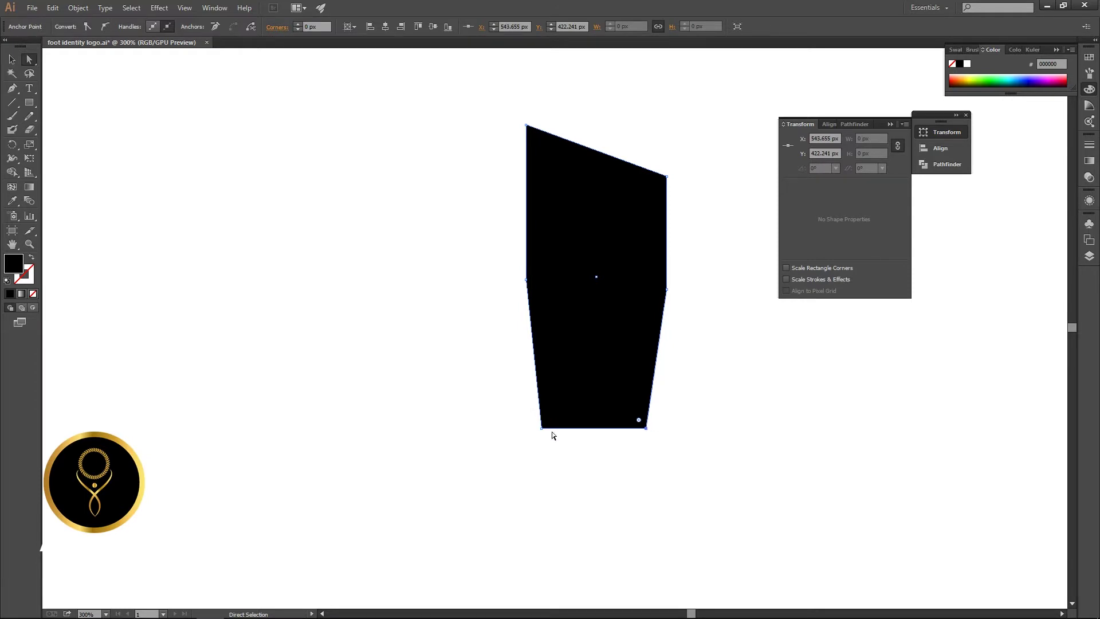
# Shift the shape's lower-left anchor point another 3 px to the right and deselect the shape
pyautogui.click(541, 428)
pyautogui.press('Down')
pyautogui.press('Down')
pyautogui.press('Down')
pyautogui.press('Up')
pyautogui.press('Up')
pyautogui.press('Up')
pyautogui.press('Right')
pyautogui.press('Right')
pyautogui.press('Right')
pyautogui.click(561, 448)
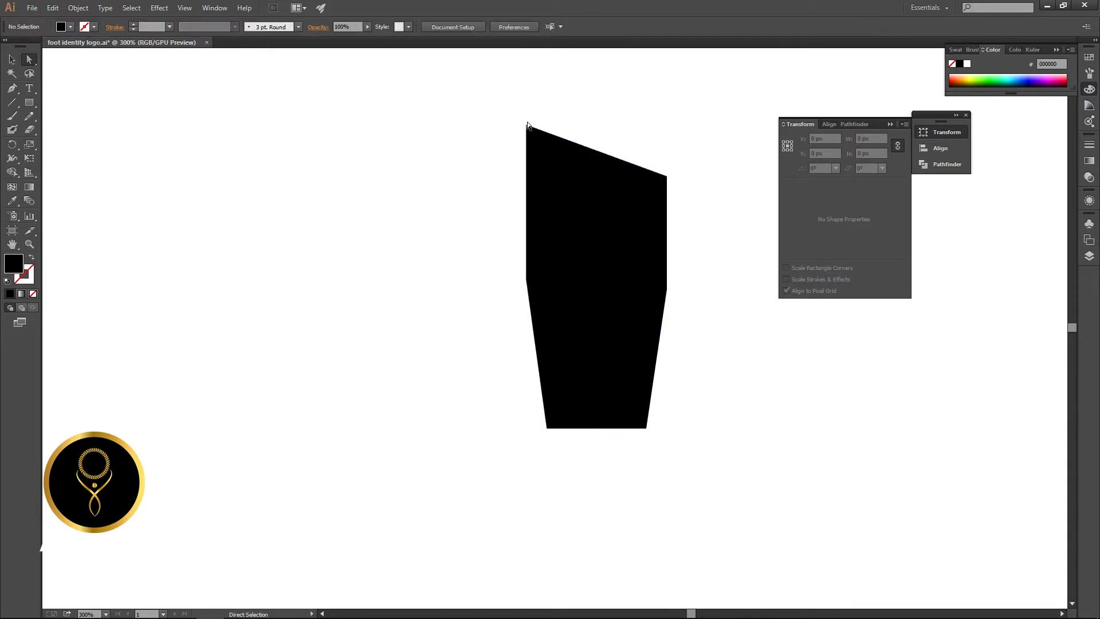
# Move the middle anchor point of the right edge 12 px inward, directly above the lower-right corner
pyautogui.moveTo(500, 117); pyautogui.dragTo(720, 467)
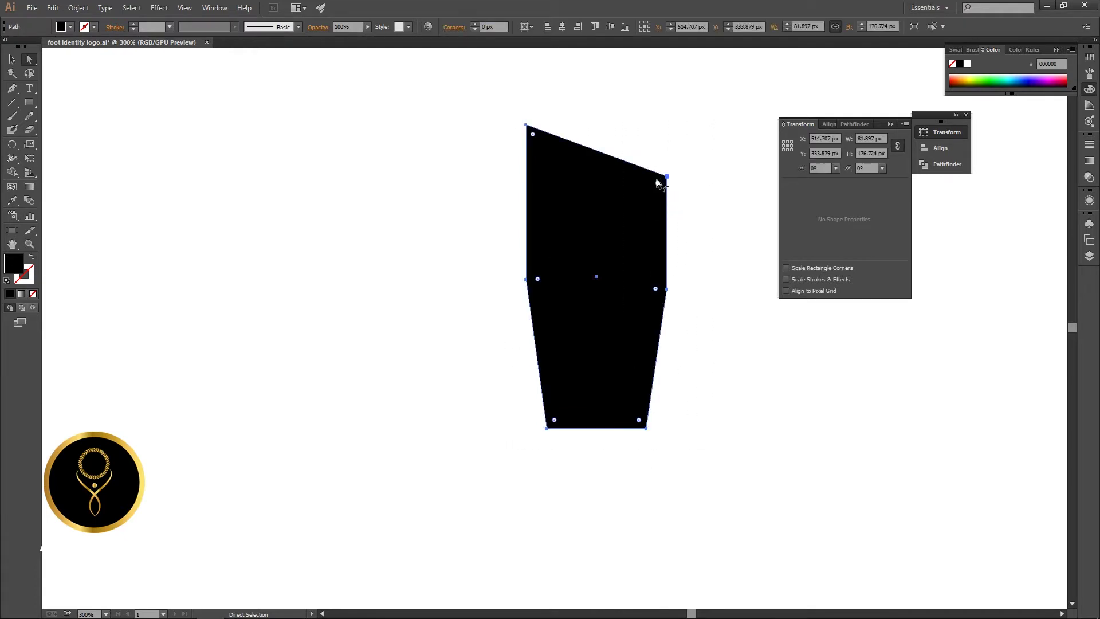
pyautogui.click(668, 291)
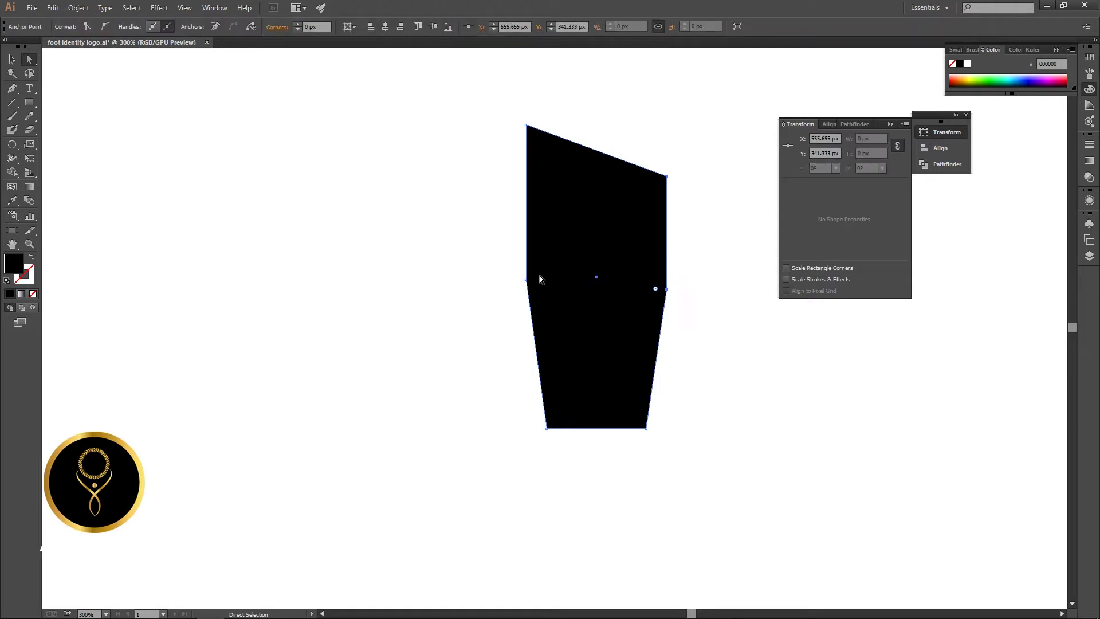
pyautogui.press('Left')
pyautogui.press('Left')
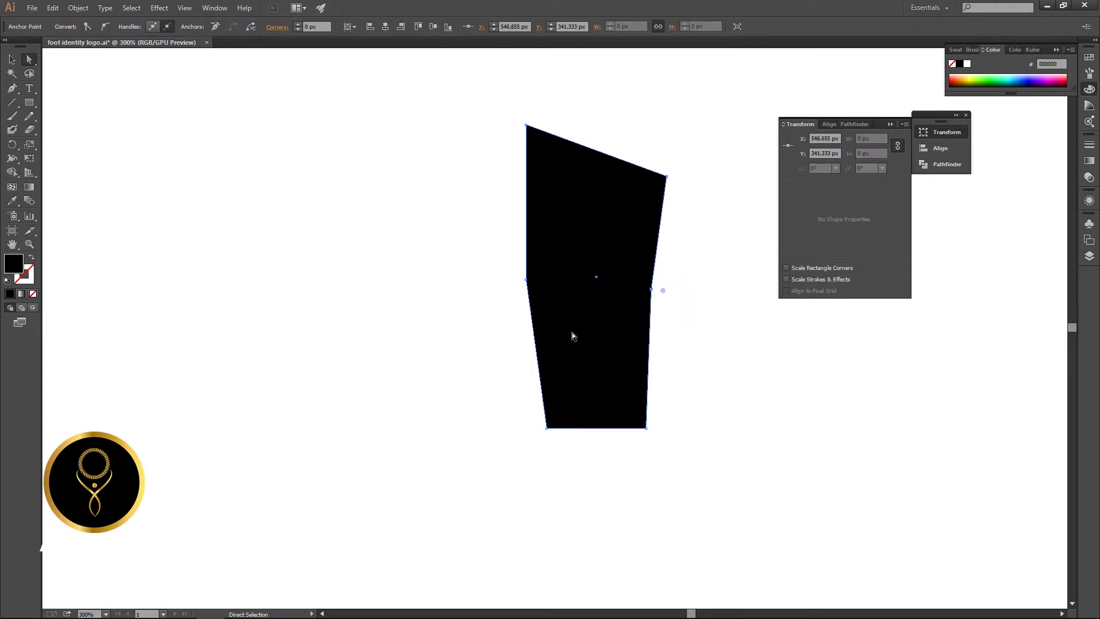
pyautogui.press('Left')
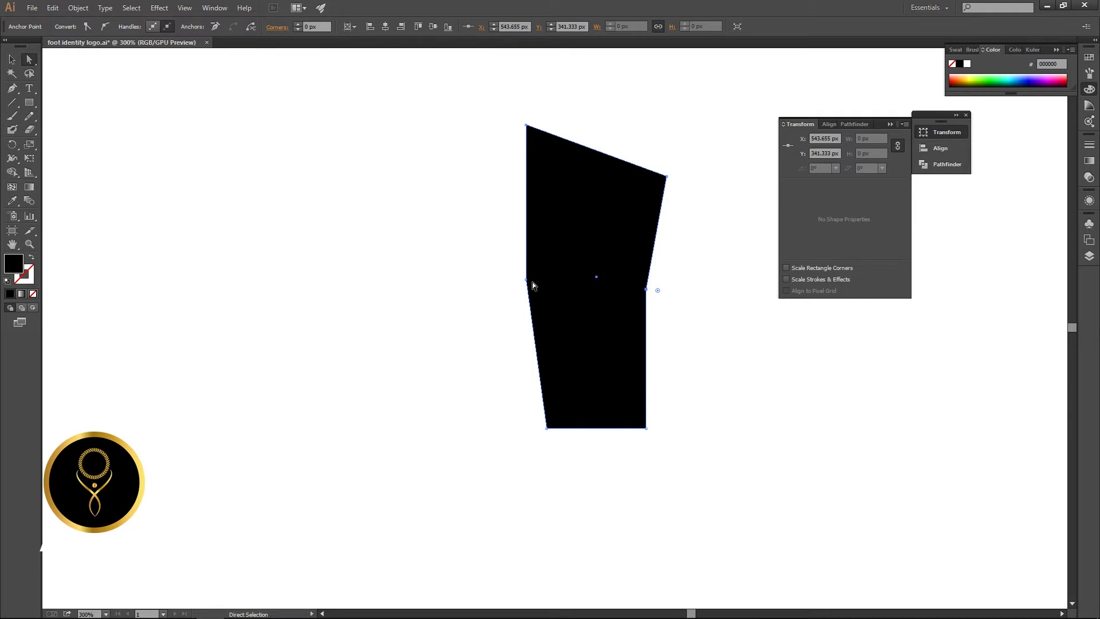
# Round all corners of the shape together to a radius of about 31 px
pyautogui.click(526, 279)
pyautogui.click(713, 304)
pyautogui.moveTo(452, 102); pyautogui.dragTo(708, 508)
pyautogui.moveTo(656, 184); pyautogui.dragTo(621, 293)
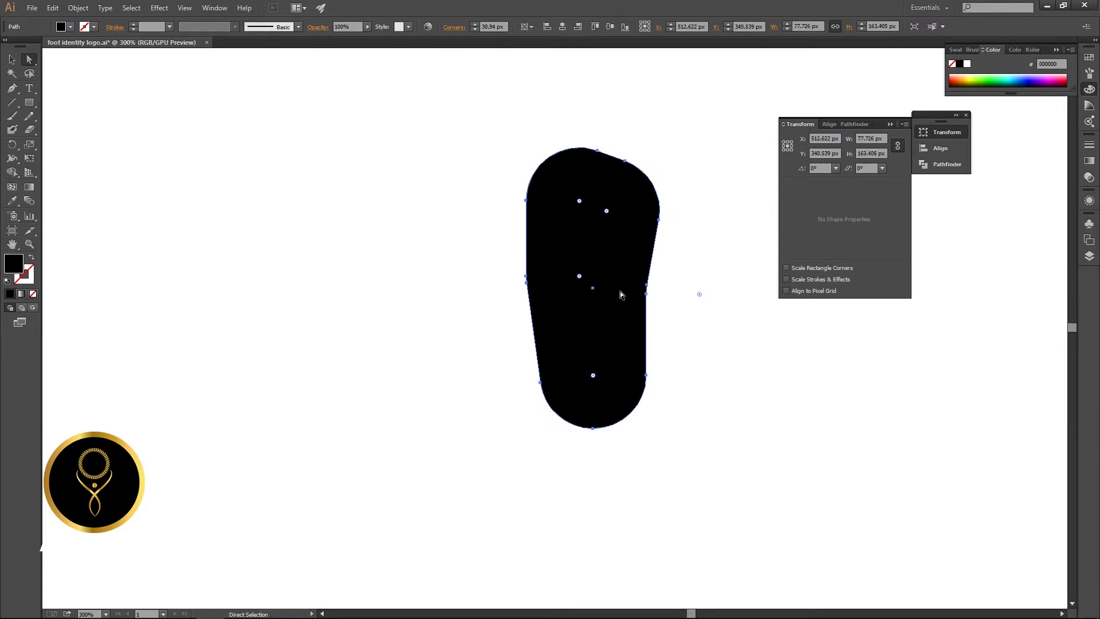
# Smooth the bend halfway down the shape's left side by greatly enlarging its corner radius
pyautogui.click(526, 281)
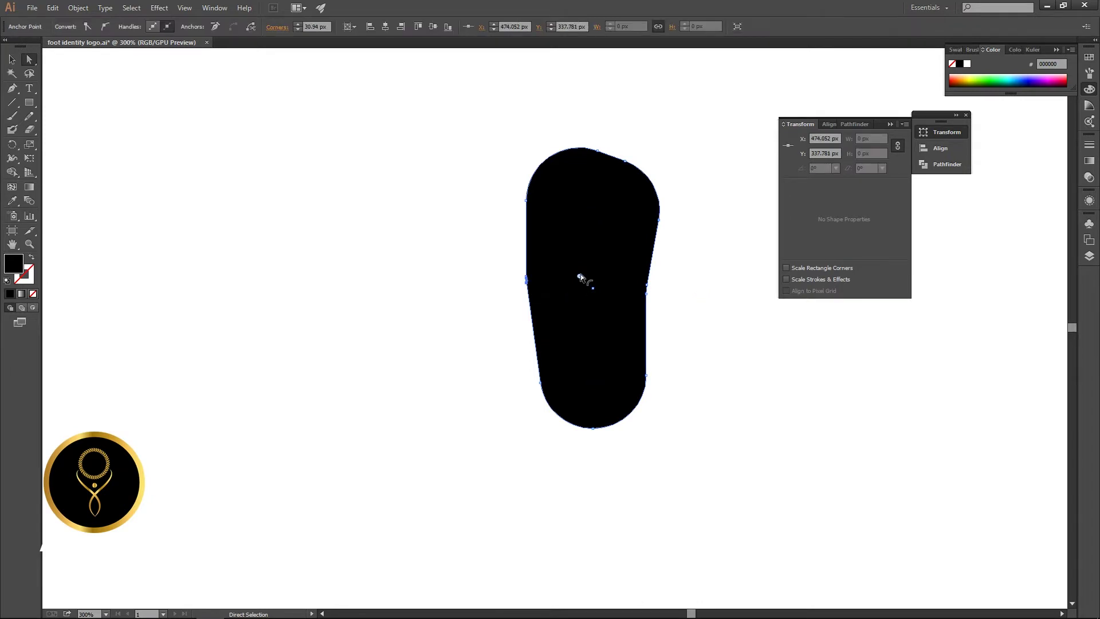
pyautogui.moveTo(586, 274); pyautogui.dragTo(1031, 380)
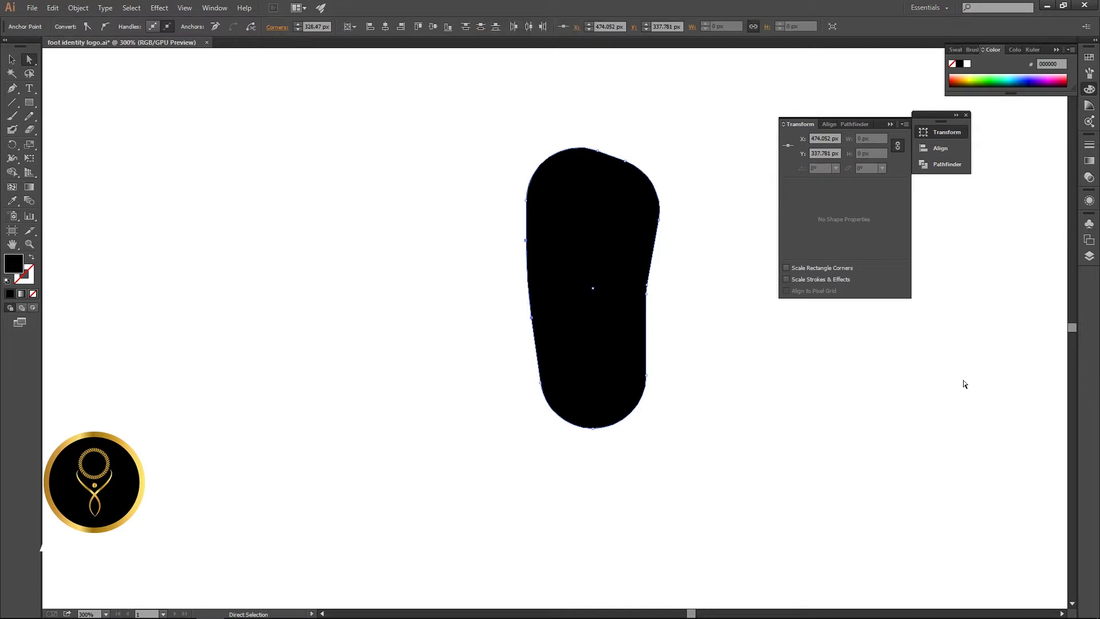
pyautogui.click(770, 403)
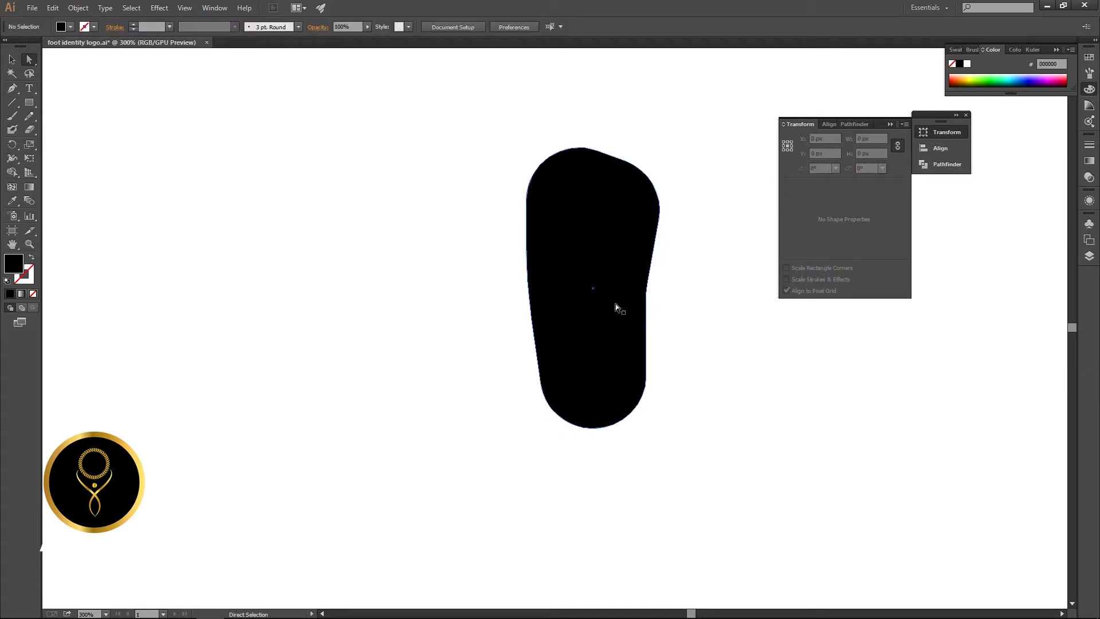
# Shift the anchor points of the right-side waist 3 px inward and round that bend to a radius of about 33 px
pyautogui.click(615, 297)
pyautogui.click(688, 310)
pyautogui.moveTo(673, 266); pyautogui.dragTo(637, 314)
pyautogui.press('Left')
pyautogui.press('Left')
pyautogui.press('Left')
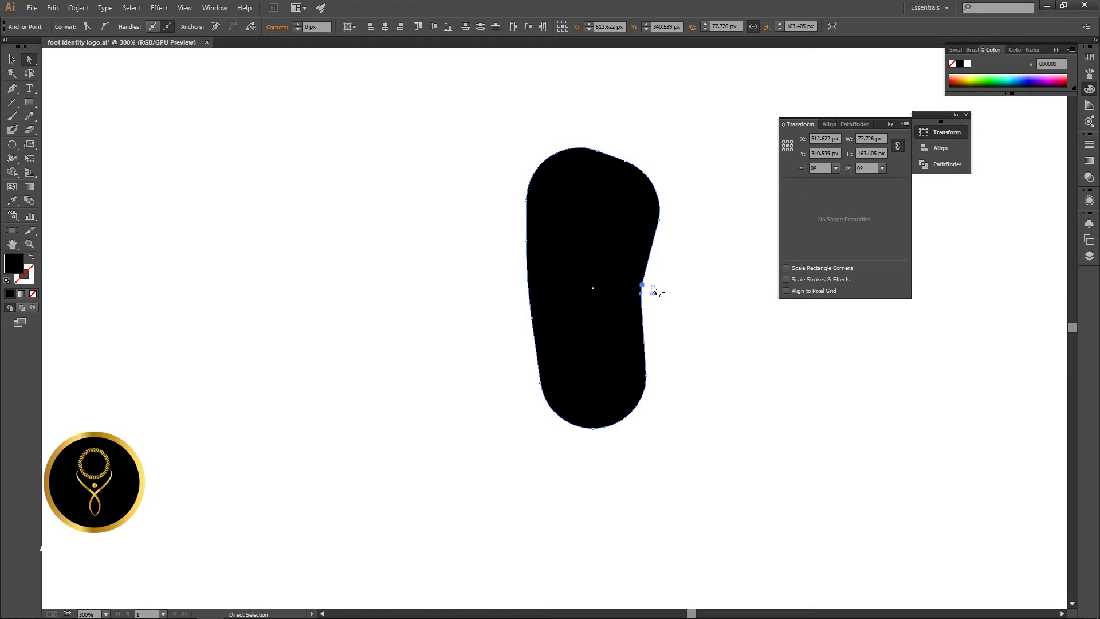
pyautogui.moveTo(655, 291); pyautogui.dragTo(1015, 329)
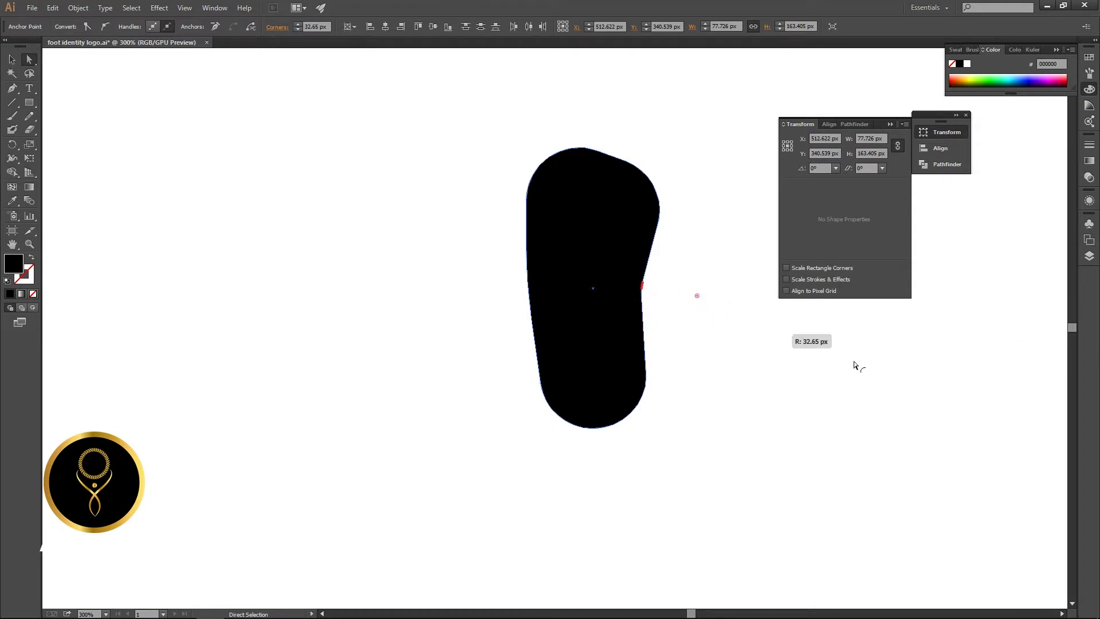
pyautogui.click(706, 384)
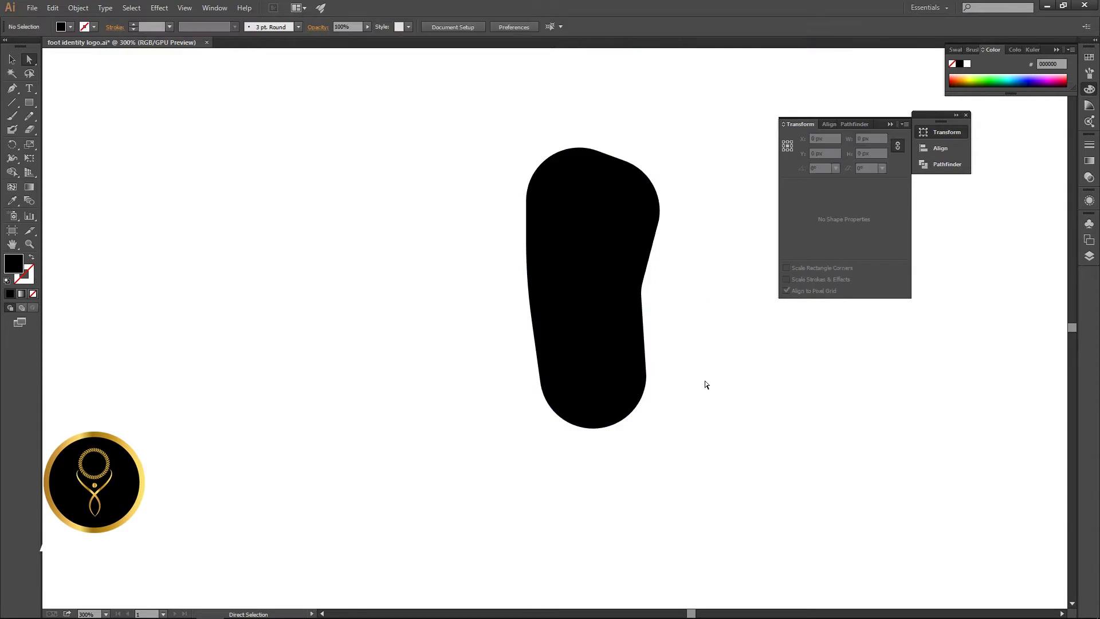
# Draw three black toe circles with the Ellipse tool above the foot's right side, growing larger toward the left
pyautogui.press('b')
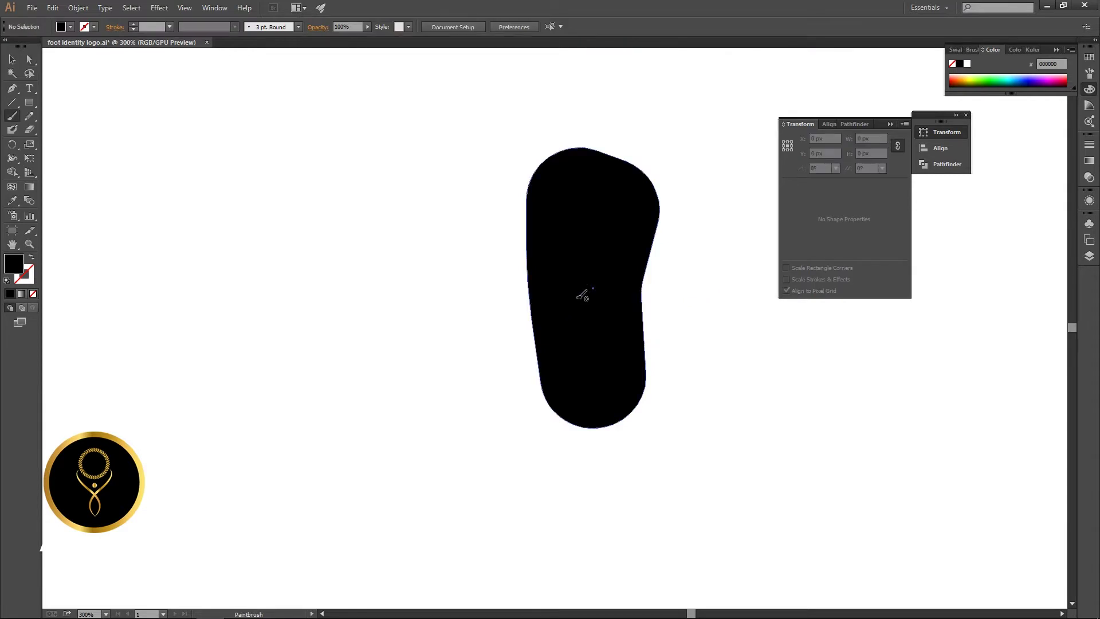
pyautogui.press('v')
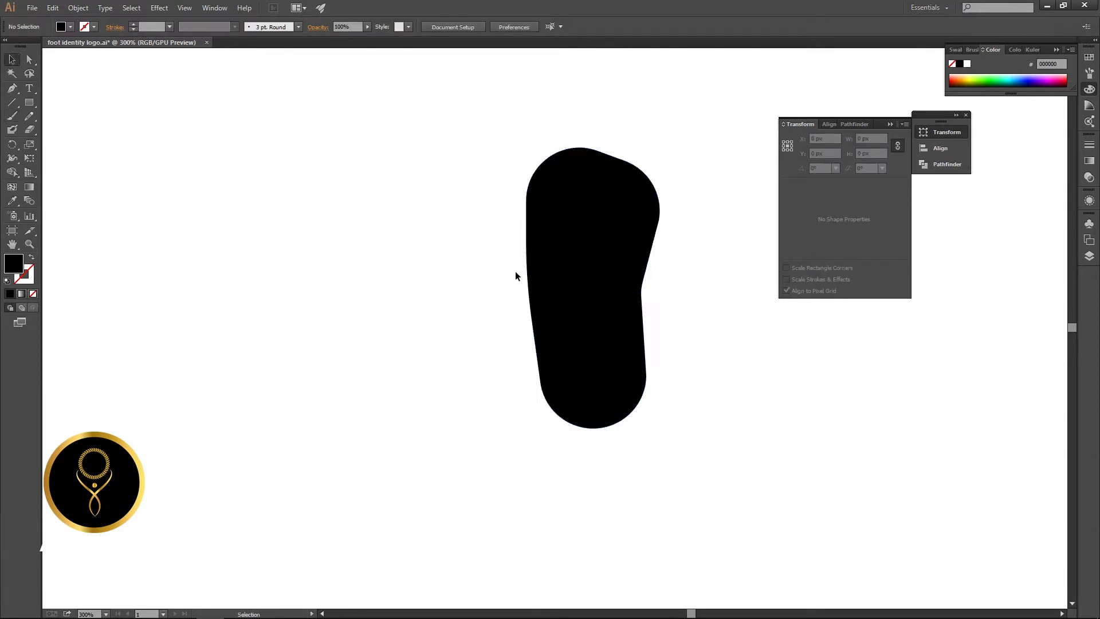
pyautogui.click(563, 278)
pyautogui.press('space')
pyautogui.moveTo(580, 283); pyautogui.dragTo(536, 333)
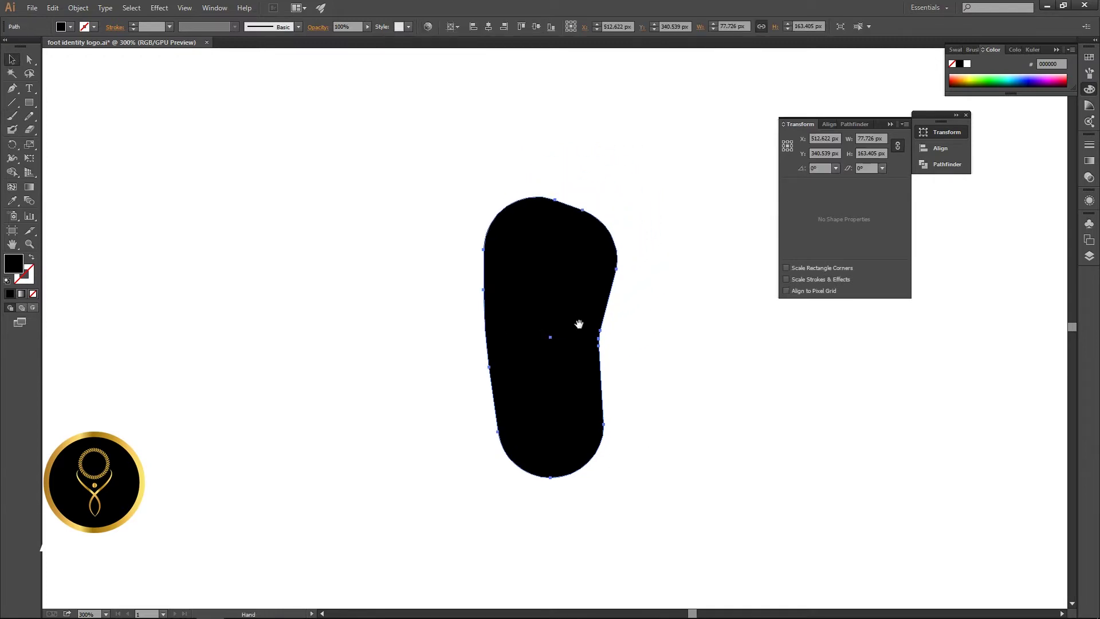
pyautogui.click(673, 301)
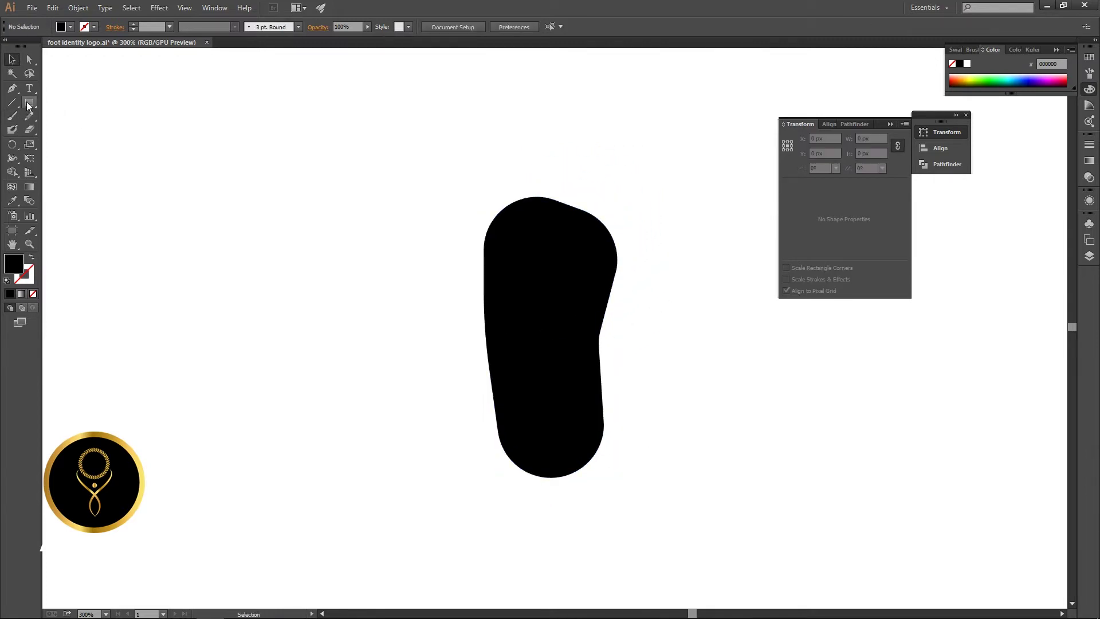
pyautogui.moveTo(26, 103); pyautogui.dragTo(66, 130)
pyautogui.scroll(2, 594, 201)
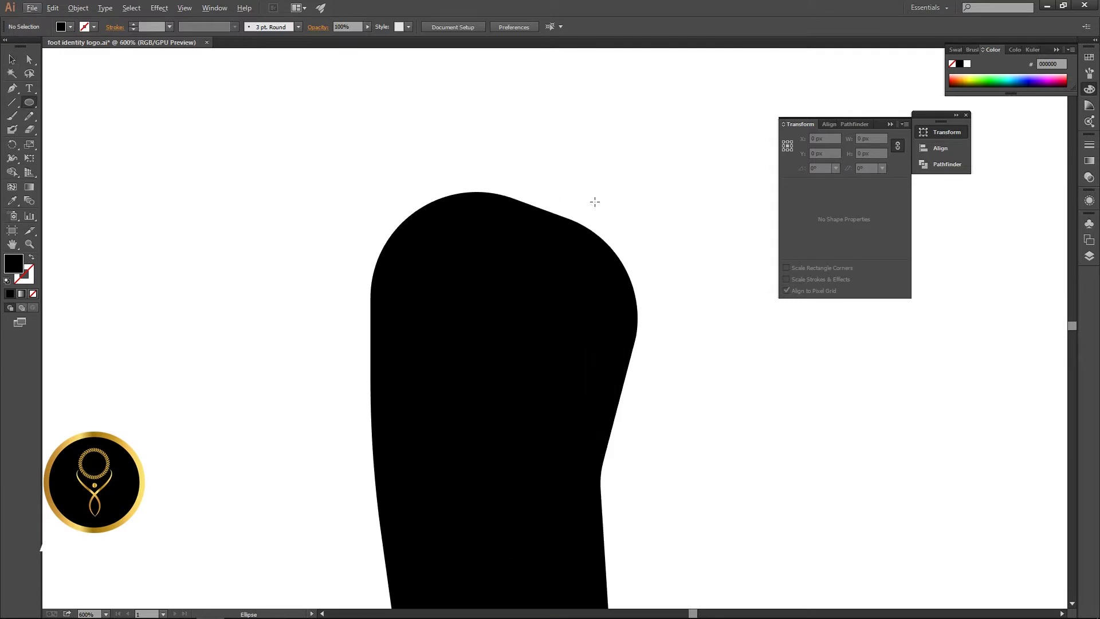
pyautogui.moveTo(632, 210); pyautogui.dragTo(537, 159)
# Enlarge the third toe circle to about 14.7 px and place a larger copy to its left as the fourth toe
pyautogui.press('v')
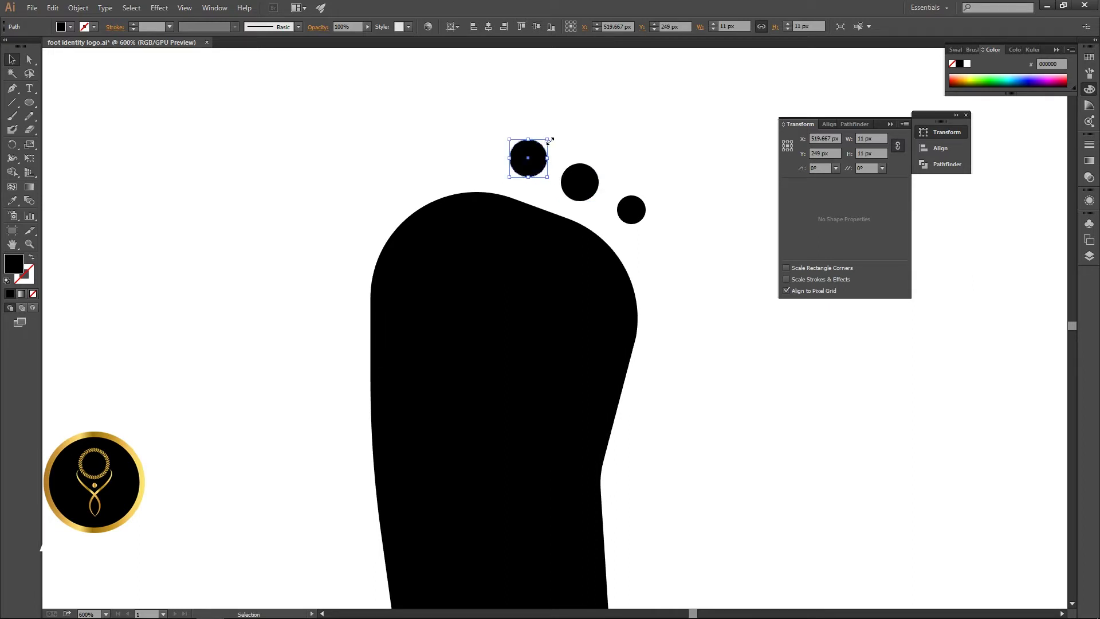
pyautogui.moveTo(550, 137); pyautogui.dragTo(491, 104)
pyautogui.click(590, 137)
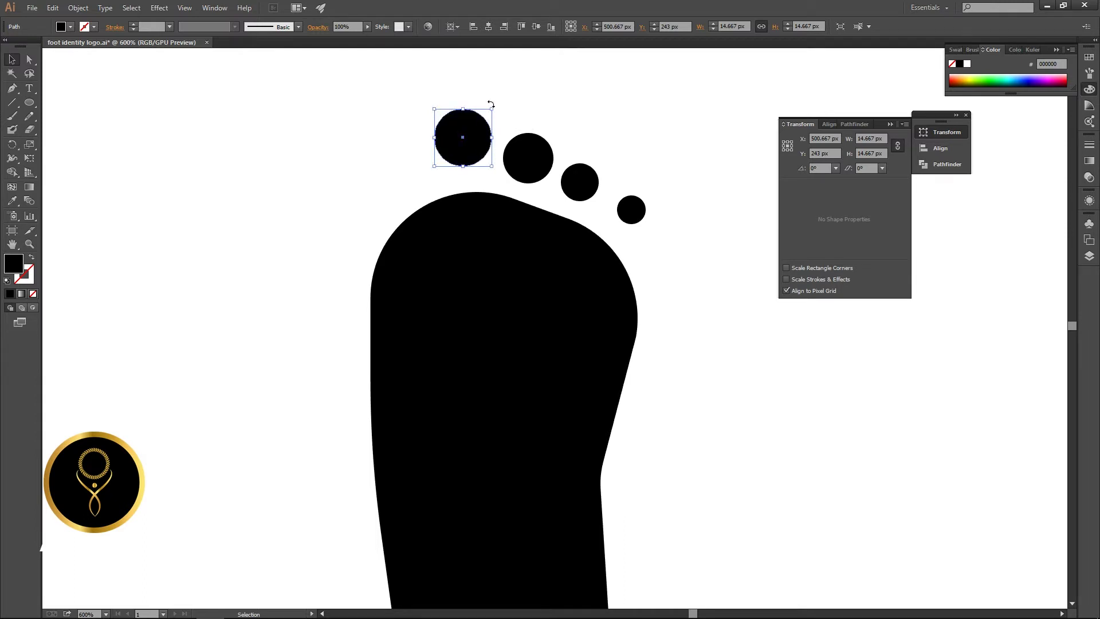
# Copy the fourth toe circle to its left as the big toe, enlarge it to about 23.3 px and lower it by 8 px
pyautogui.moveTo(451, 146); pyautogui.dragTo(382, 134)
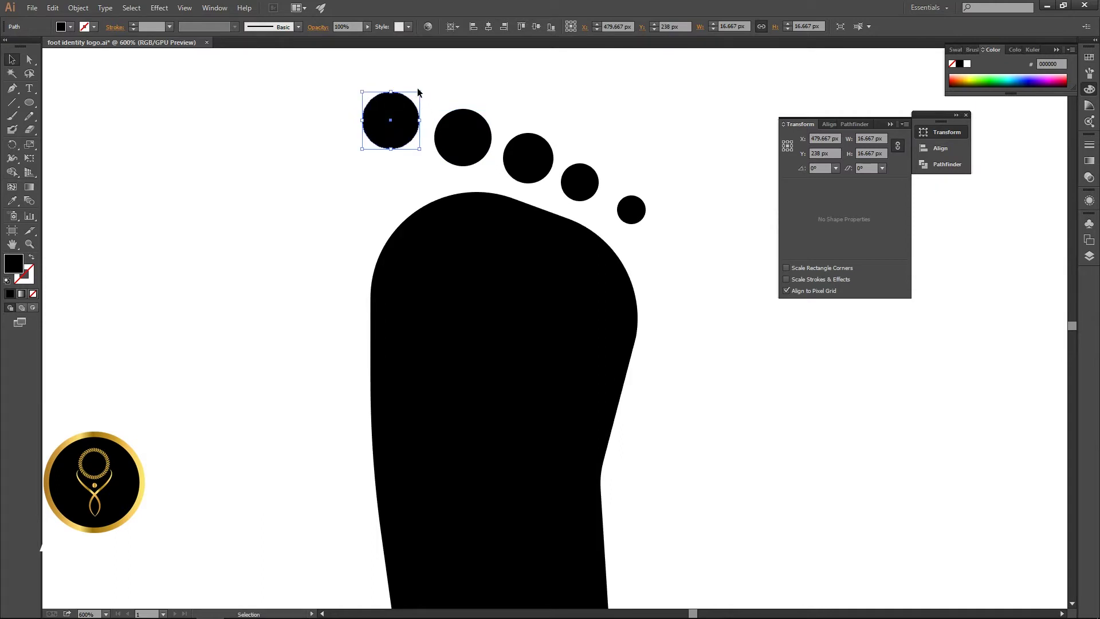
pyautogui.moveTo(421, 92); pyautogui.dragTo(432, 77)
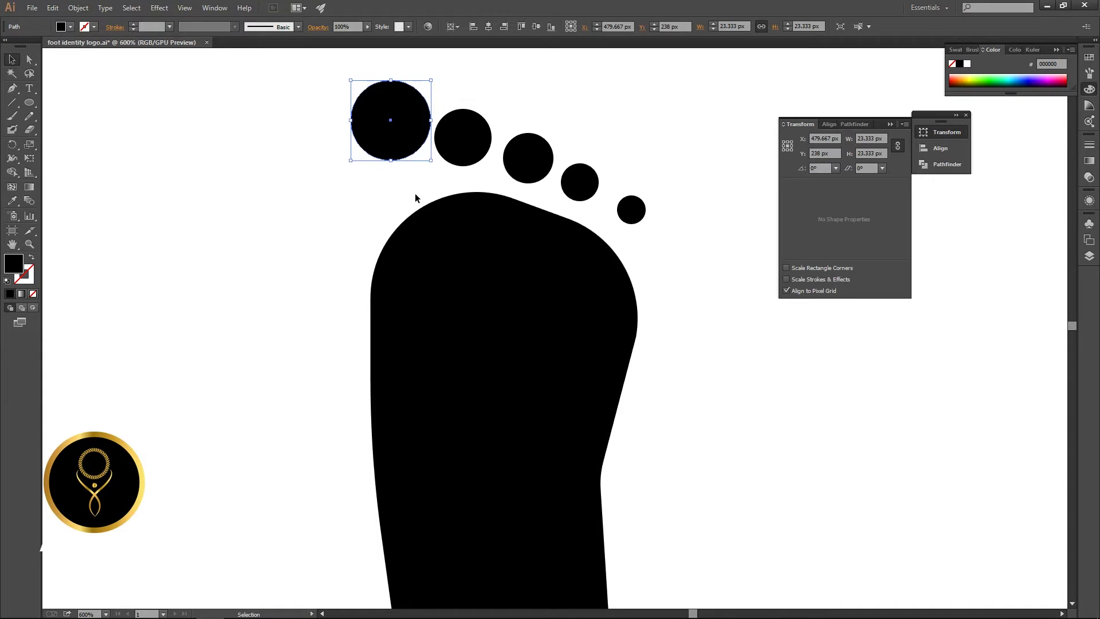
pyautogui.click(416, 196)
pyautogui.moveTo(402, 148); pyautogui.dragTo(403, 177)
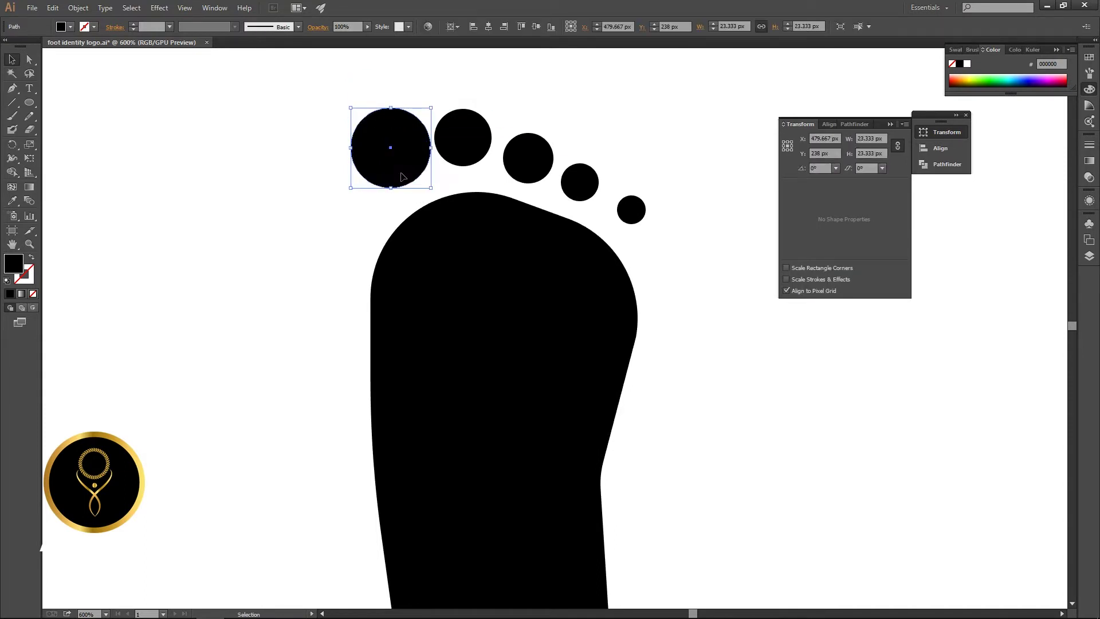
pyautogui.click(461, 153)
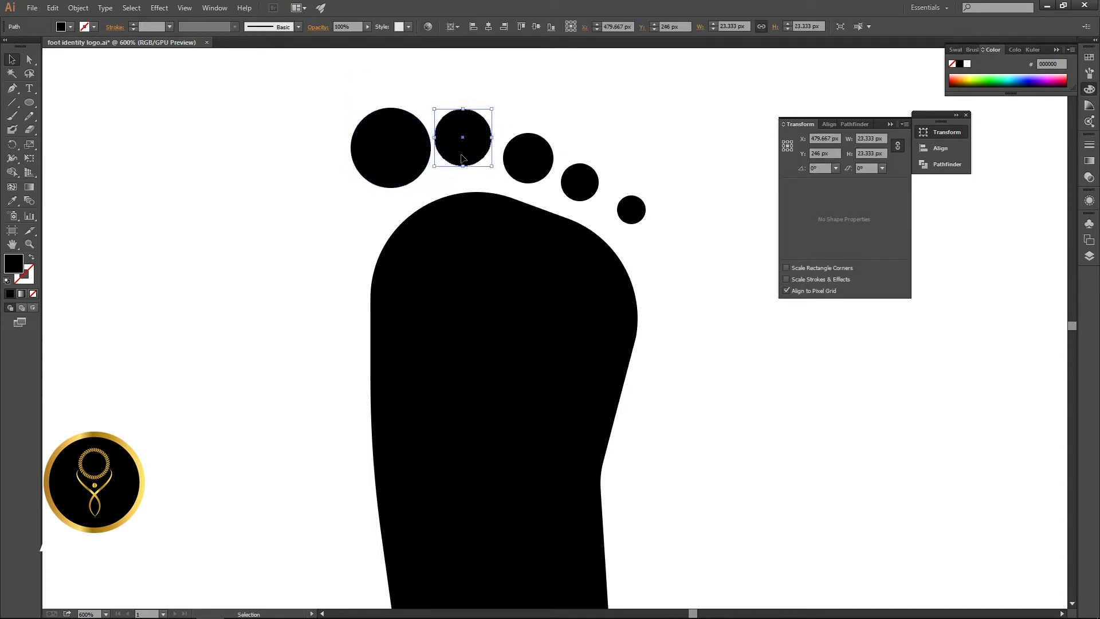
pyautogui.click(644, 215)
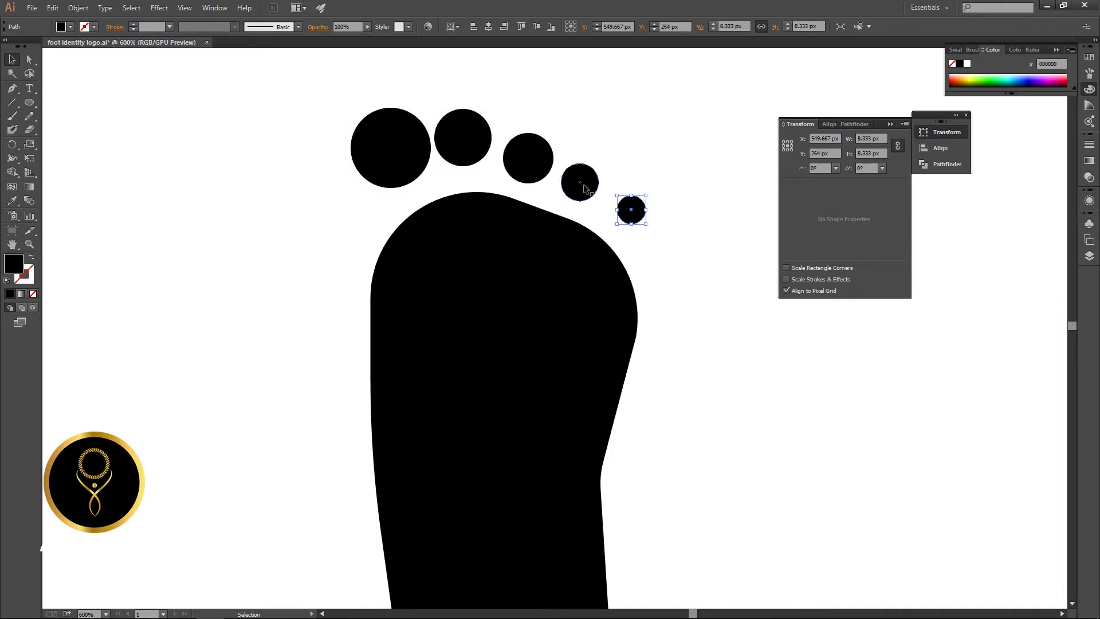
pyautogui.press('Delete')
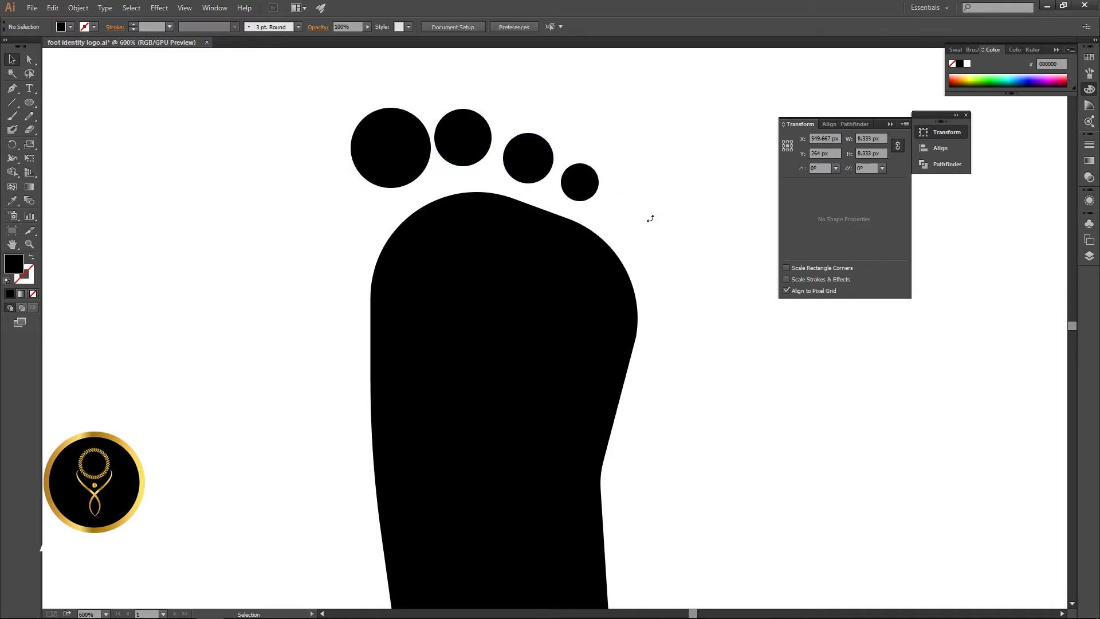
pyautogui.moveTo(580, 191); pyautogui.dragTo(644, 249)
pyautogui.hotkey('ctrl', 'z')
pyautogui.hotkey('ctrl', 'z')
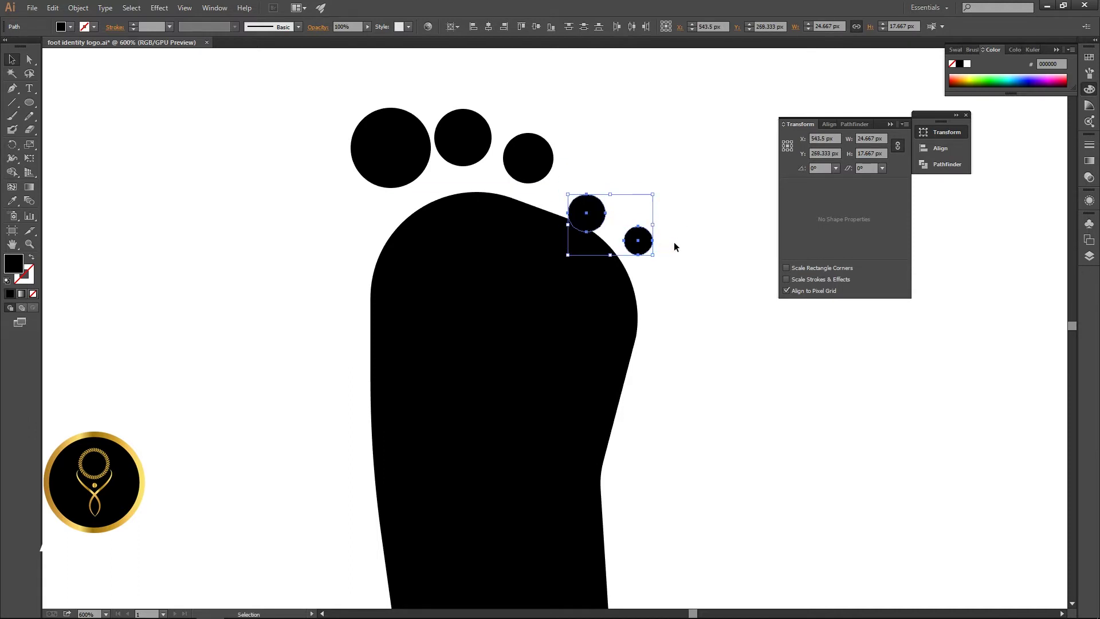
# Reposition the four smaller toe circles one by one so they follow the curve of the sole's upper right edge
pyautogui.click(674, 246)
pyautogui.moveTo(586, 220); pyautogui.dragTo(593, 208)
pyautogui.click(644, 248)
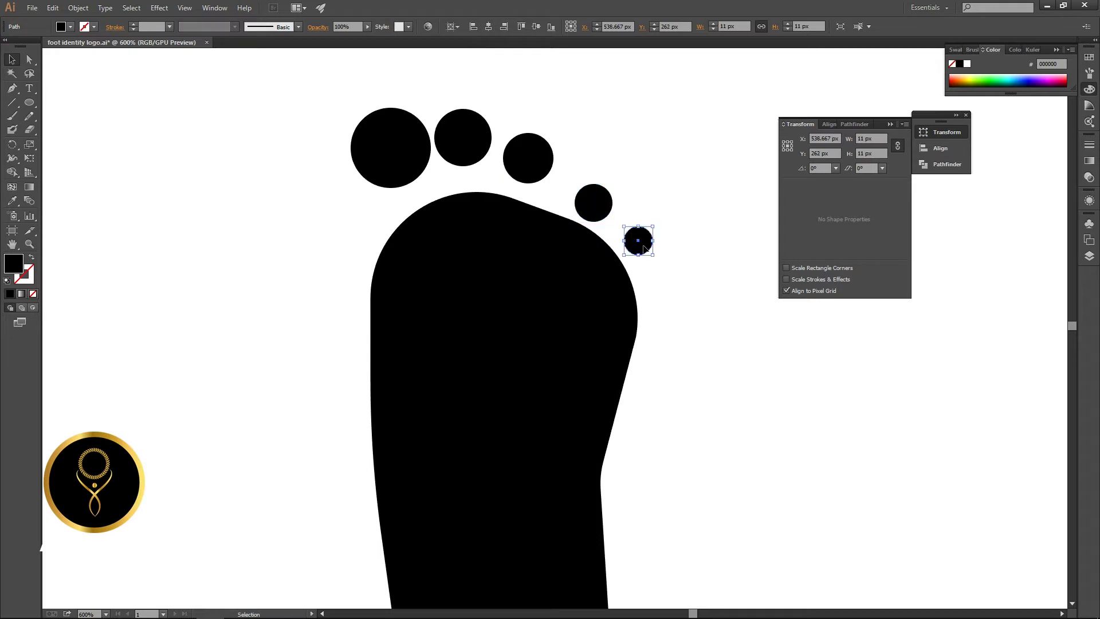
pyautogui.moveTo(644, 248); pyautogui.dragTo(644, 260)
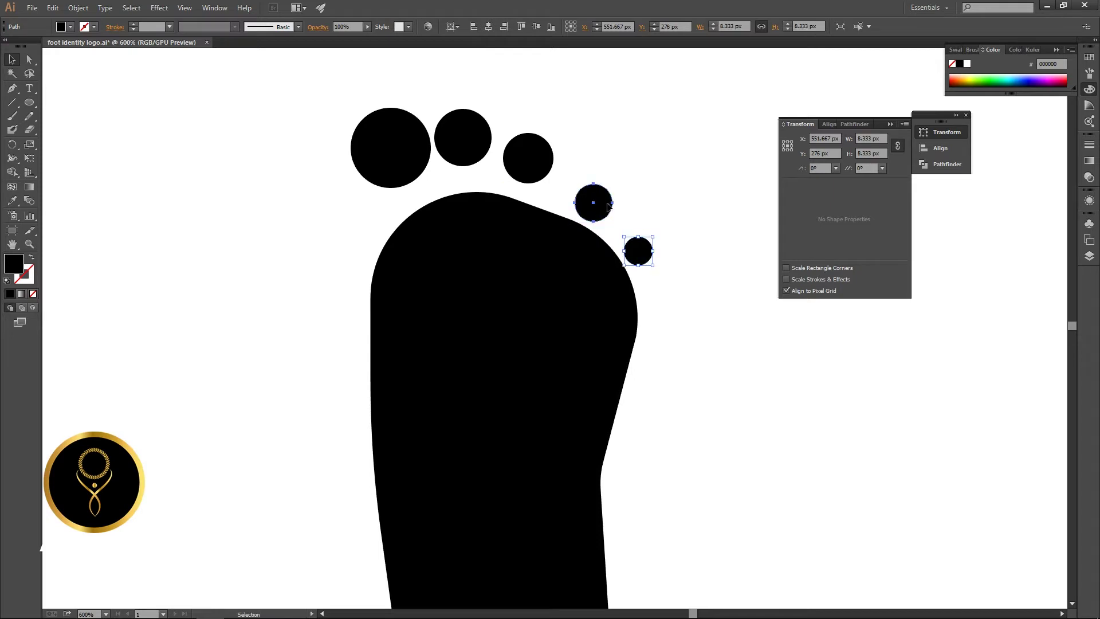
pyautogui.moveTo(609, 206); pyautogui.dragTo(612, 210)
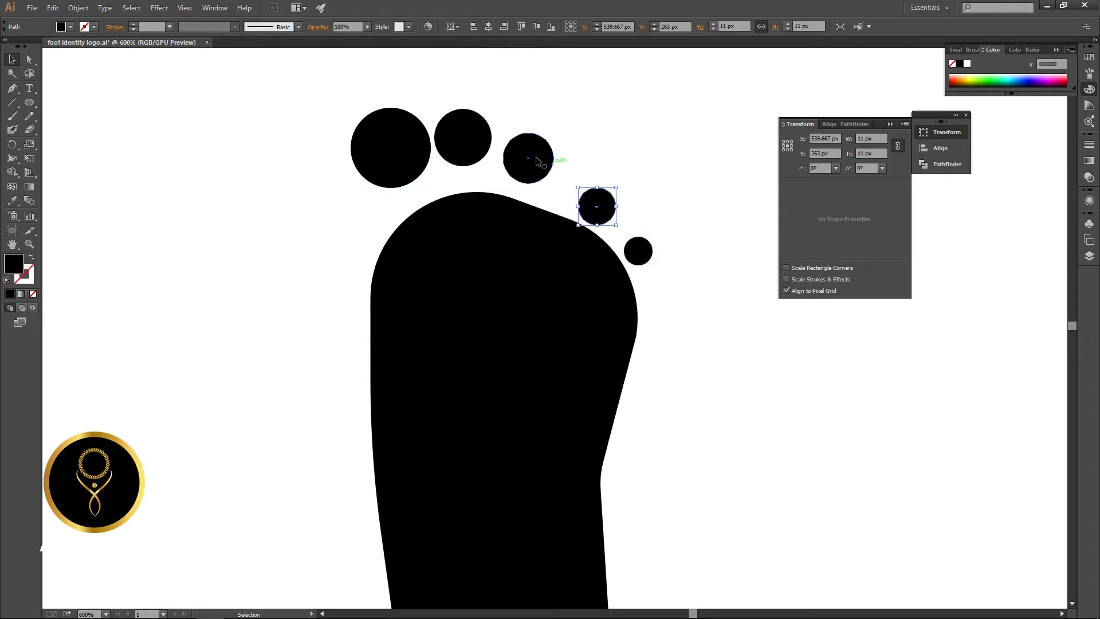
pyautogui.moveTo(536, 161); pyautogui.dragTo(546, 179)
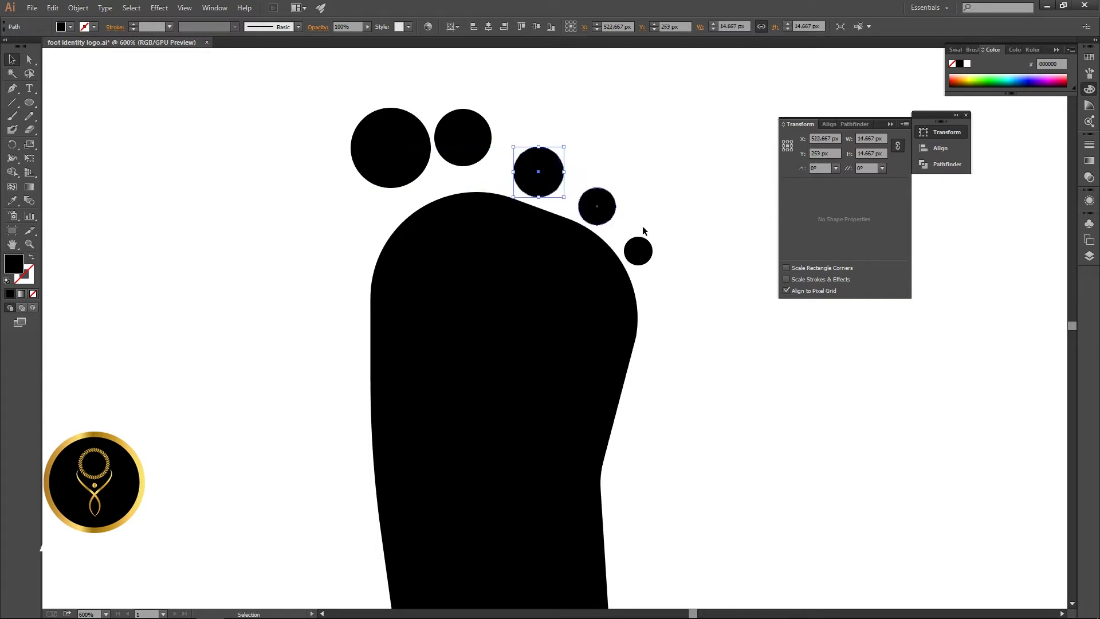
pyautogui.moveTo(641, 256); pyautogui.dragTo(640, 246)
pyautogui.click(459, 141)
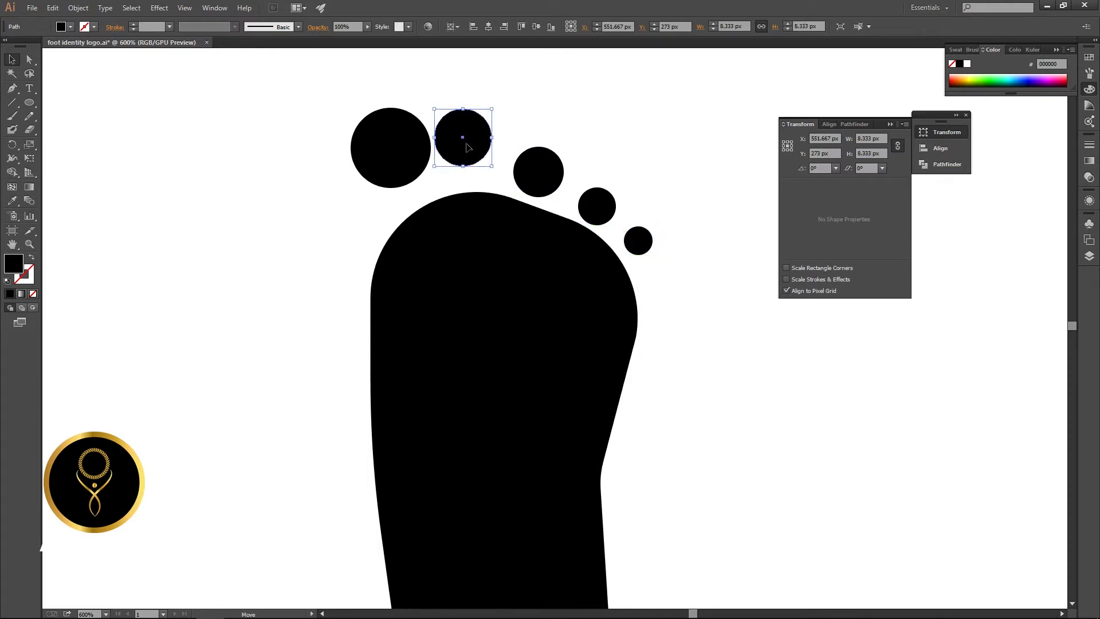
pyautogui.moveTo(467, 148); pyautogui.dragTo(474, 154)
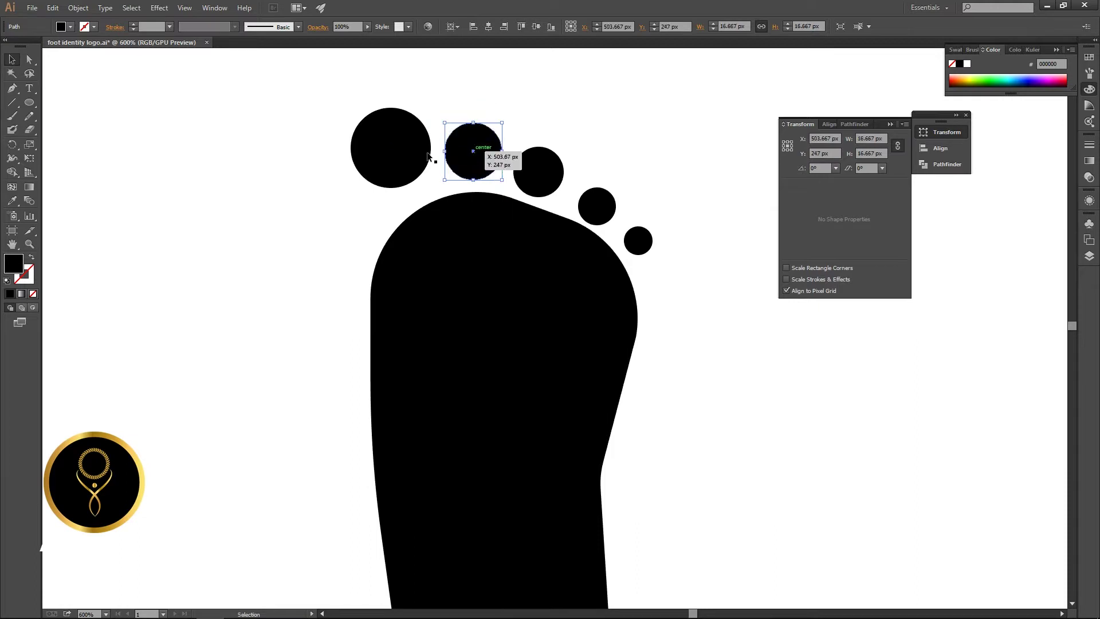
# Enlarge the big toe circle to about 26.3 px and lower it by 3 px toward the sole
pyautogui.click(395, 161)
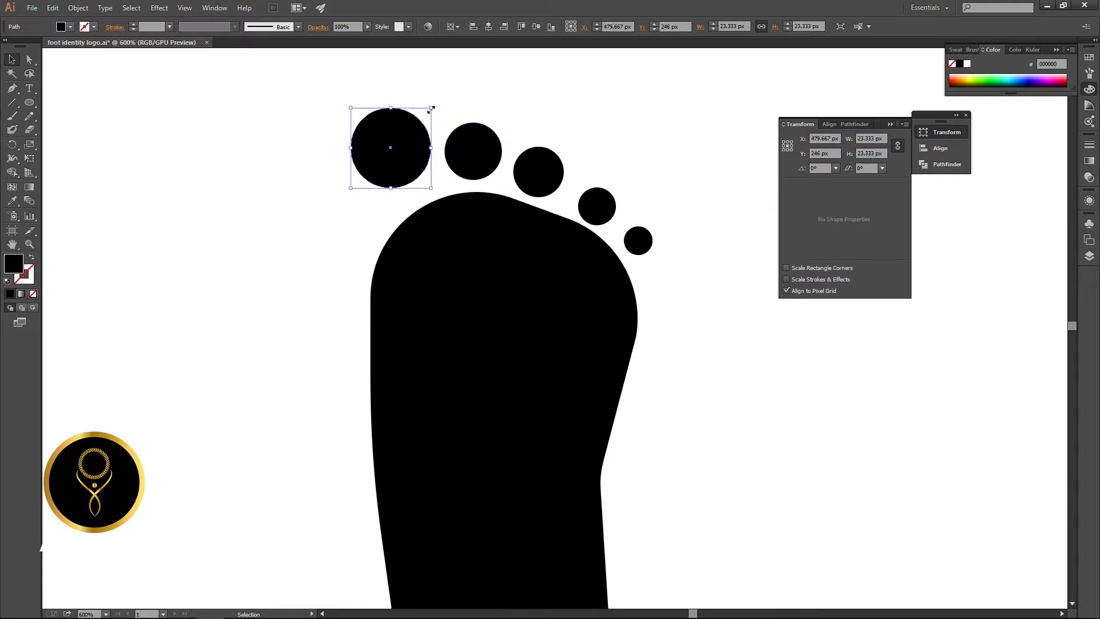
pyautogui.moveTo(431, 108); pyautogui.dragTo(436, 103)
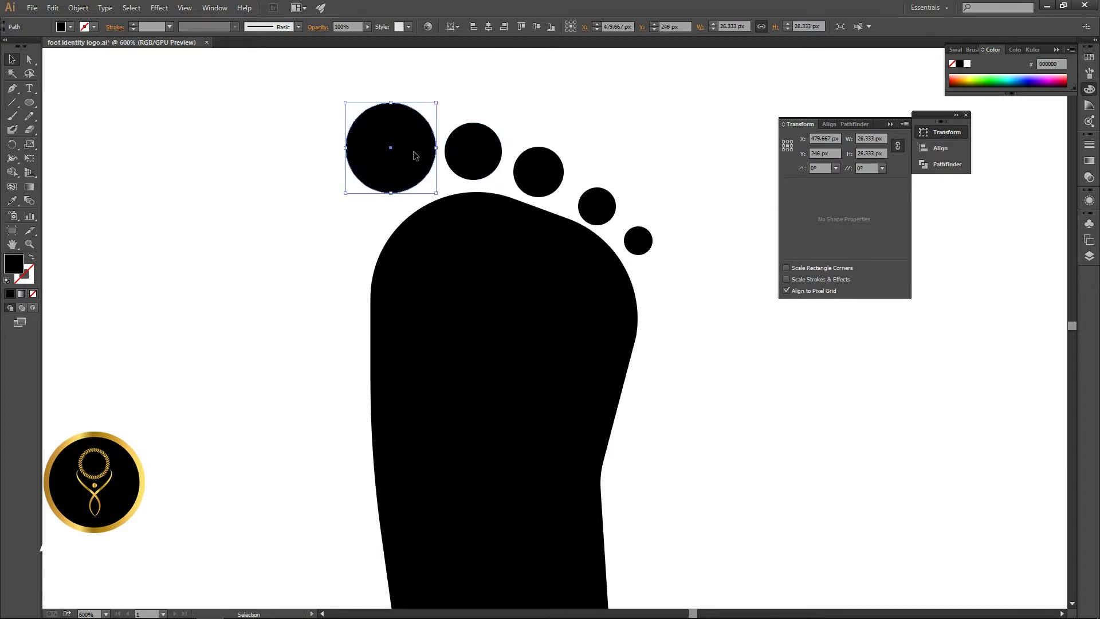
pyautogui.moveTo(416, 156); pyautogui.dragTo(416, 166)
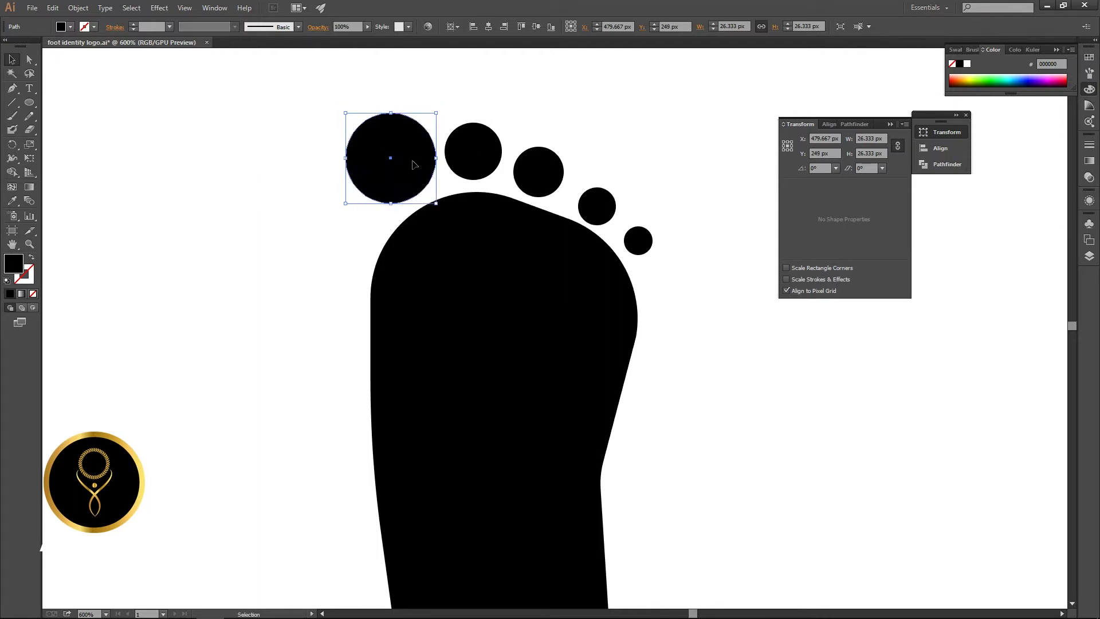
pyautogui.click(338, 267)
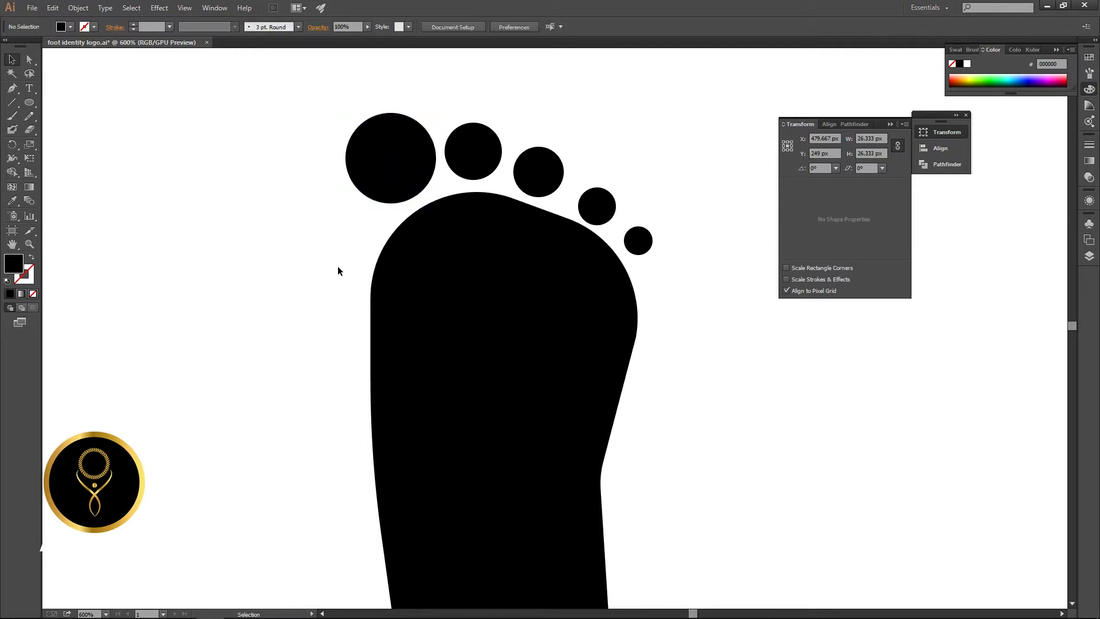
# Shift the anchor points midway down the sole's left side about 9 px inward to form an arch
pyautogui.scroll(-3, 545, 253)
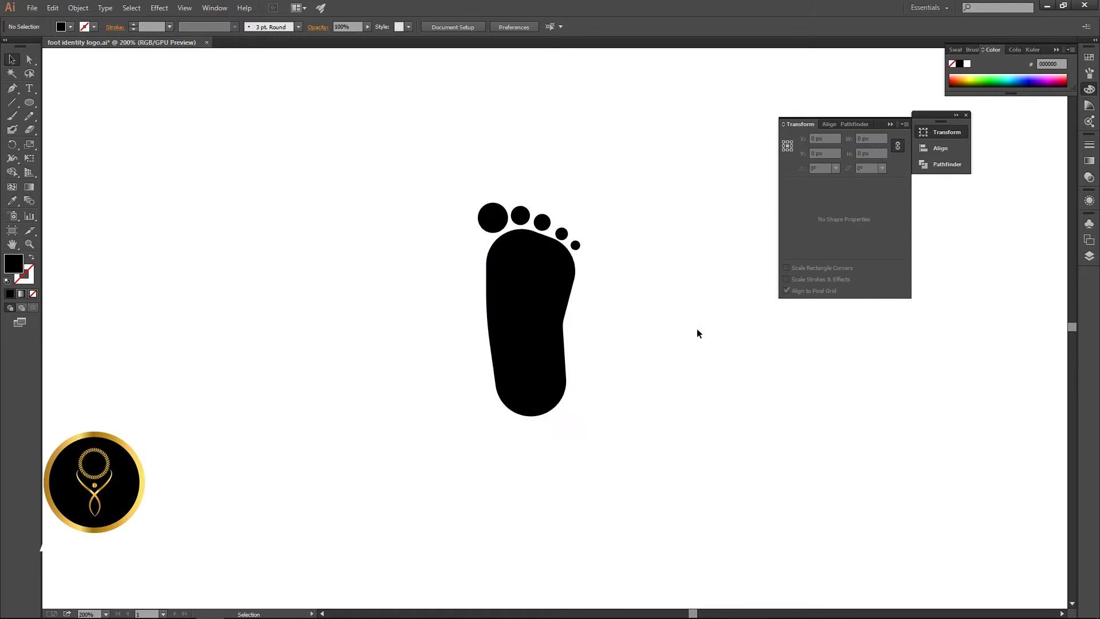
pyautogui.scroll(2, 558, 319)
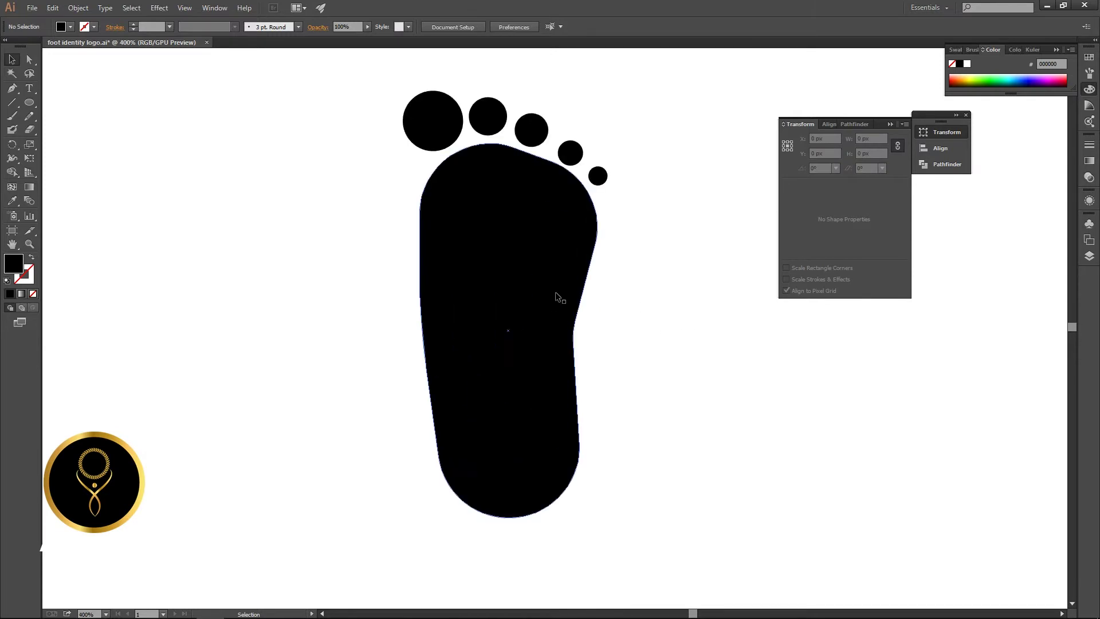
pyautogui.click(556, 294)
pyautogui.press('a')
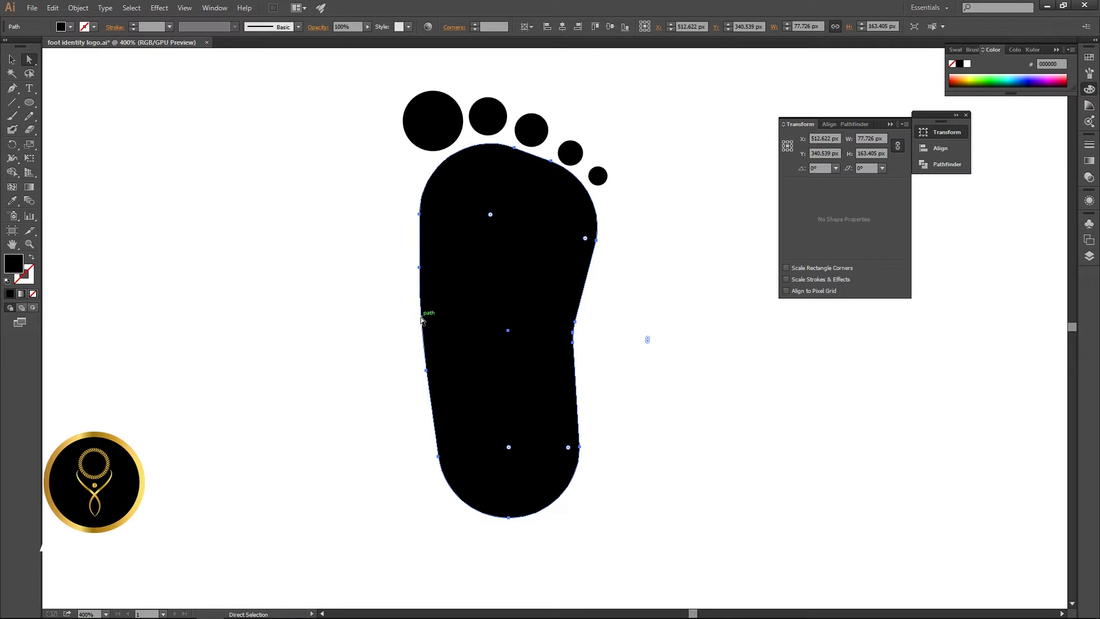
pyautogui.moveTo(385, 267); pyautogui.dragTo(442, 397)
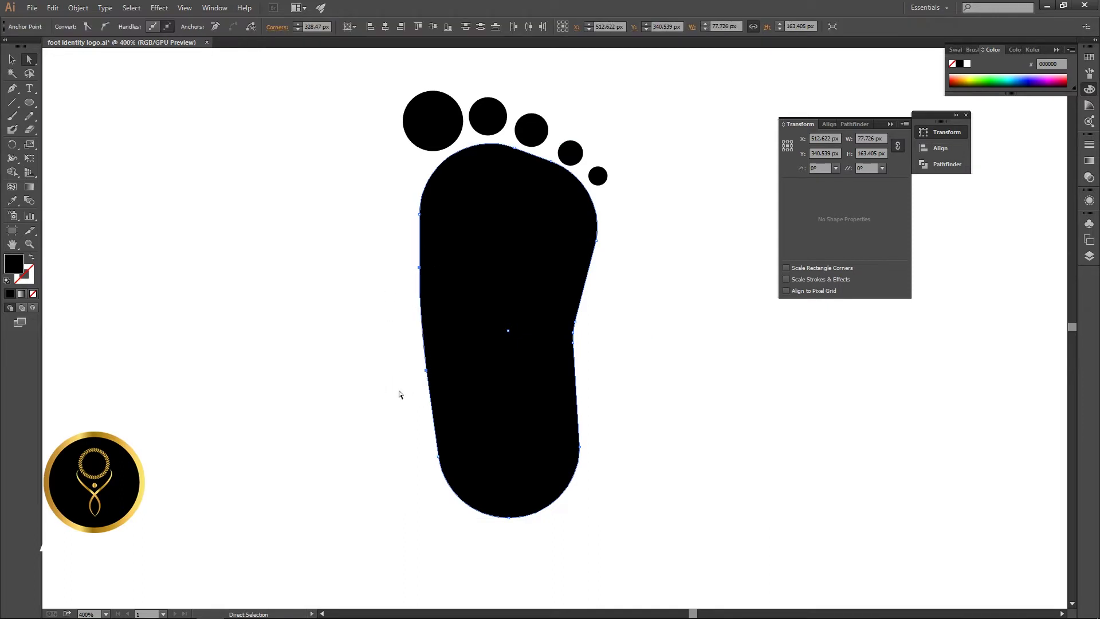
pyautogui.press('Right')
pyautogui.press('Right')
pyautogui.press('Right')
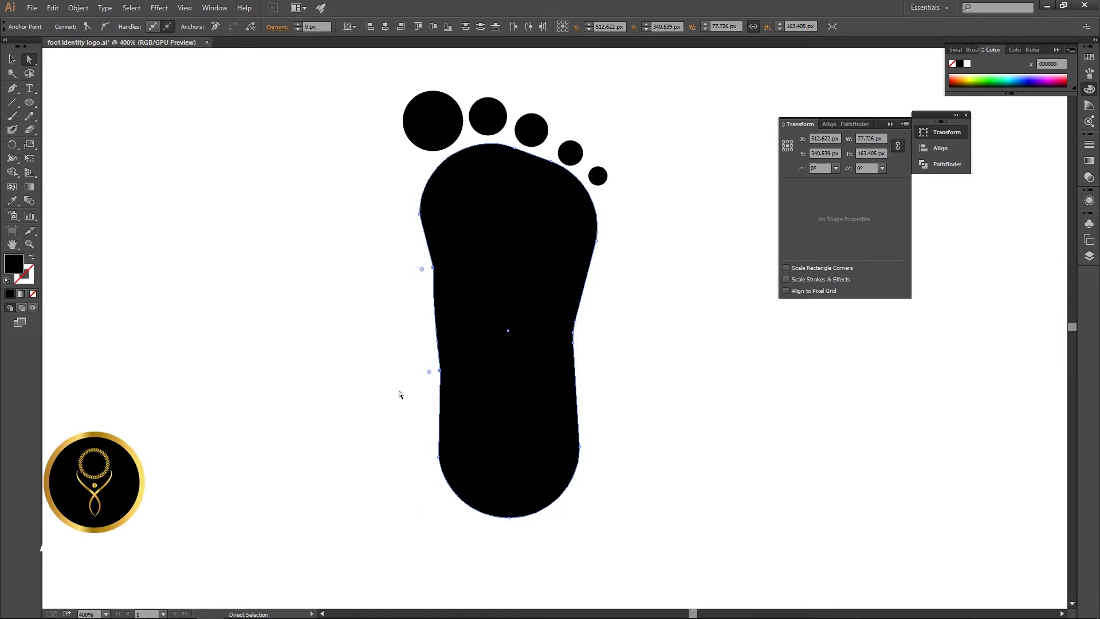
pyautogui.click(355, 376)
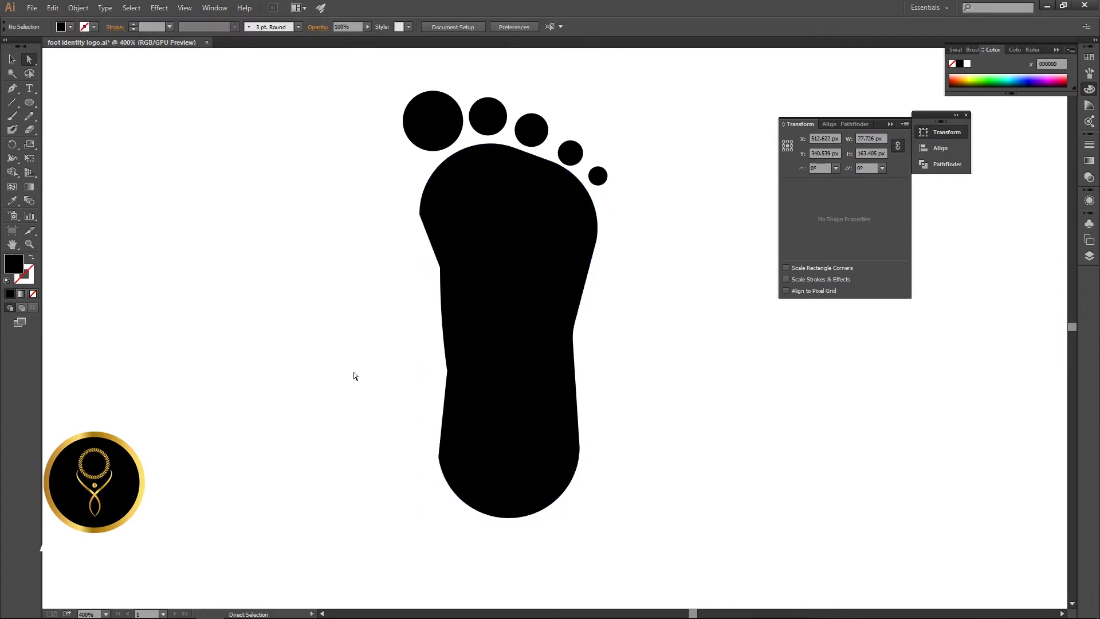
# Round the two corners of the left-side arch together to a radius of about 135 px
pyautogui.click(440, 267)
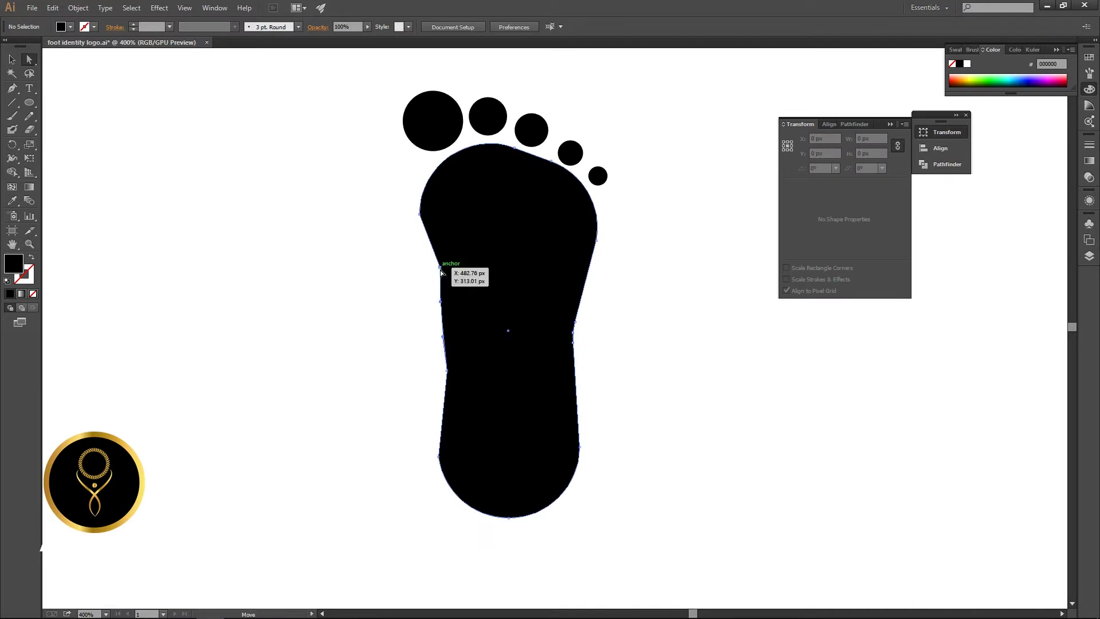
pyautogui.keyDown('shift'); pyautogui.click(447, 371); pyautogui.keyUp('shift')
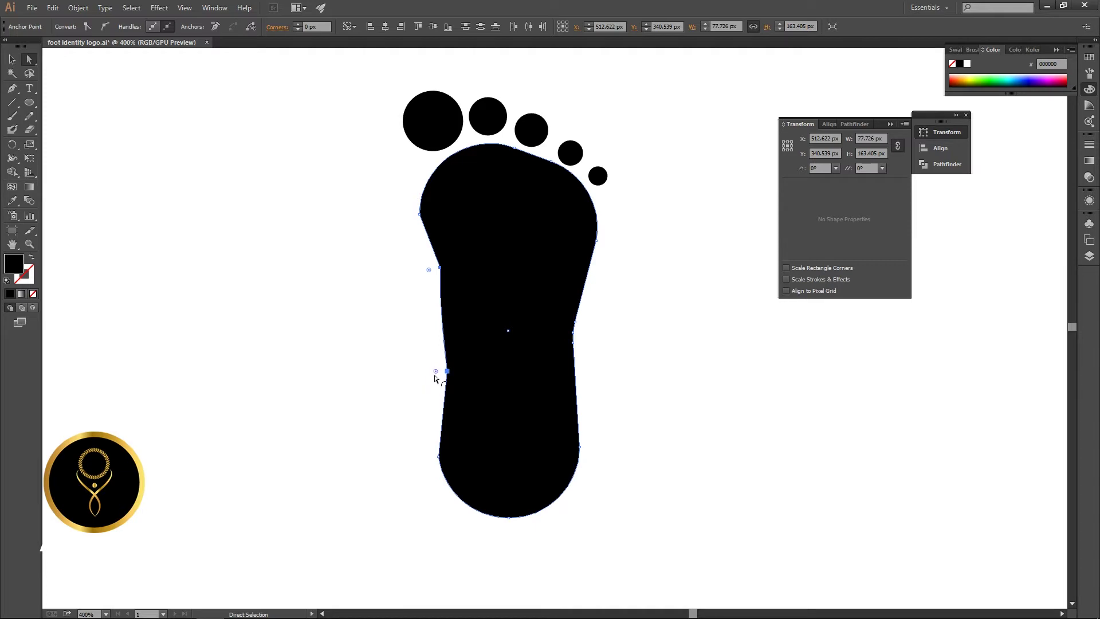
pyautogui.moveTo(436, 373); pyautogui.dragTo(89, 395)
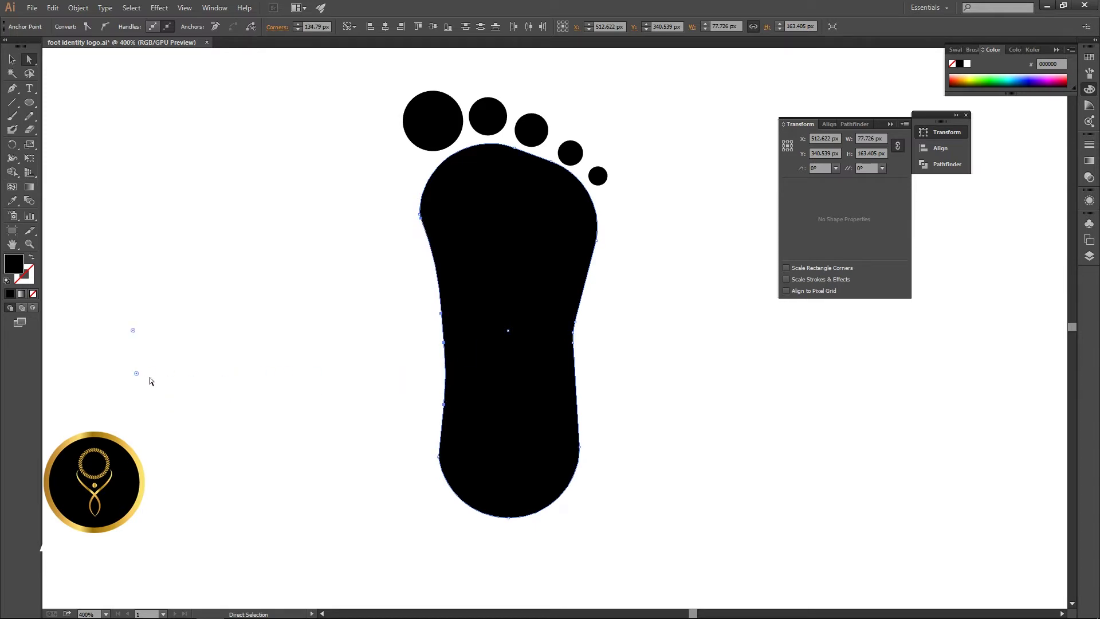
pyautogui.click(341, 365)
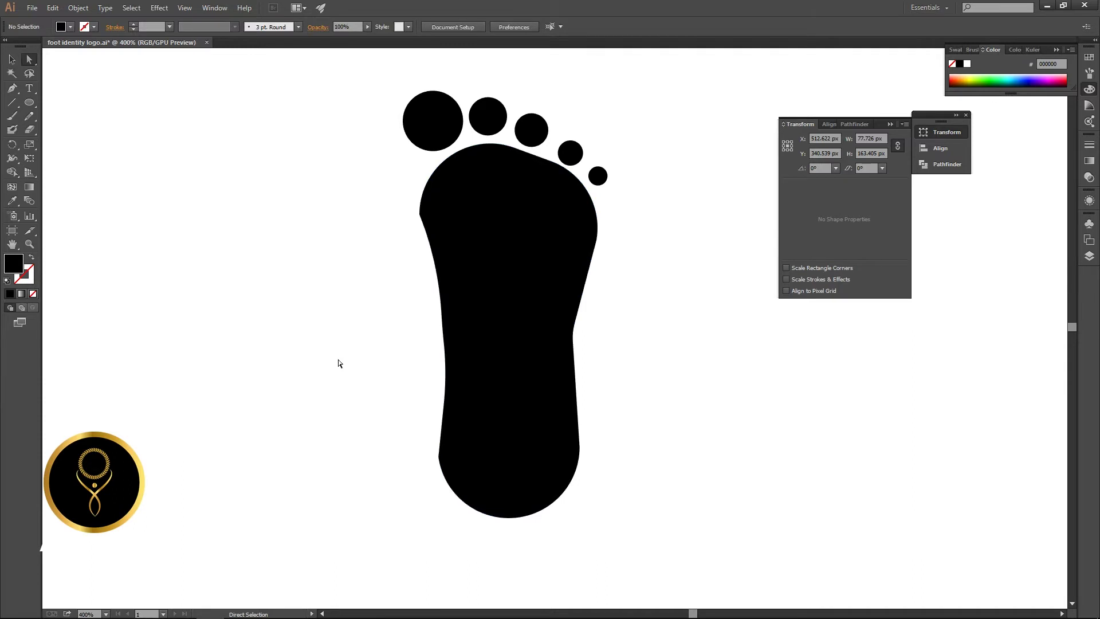
# Round the sharp corner where the ball of the foot meets the left-side arch to a radius of about 9 px
pyautogui.click(419, 216)
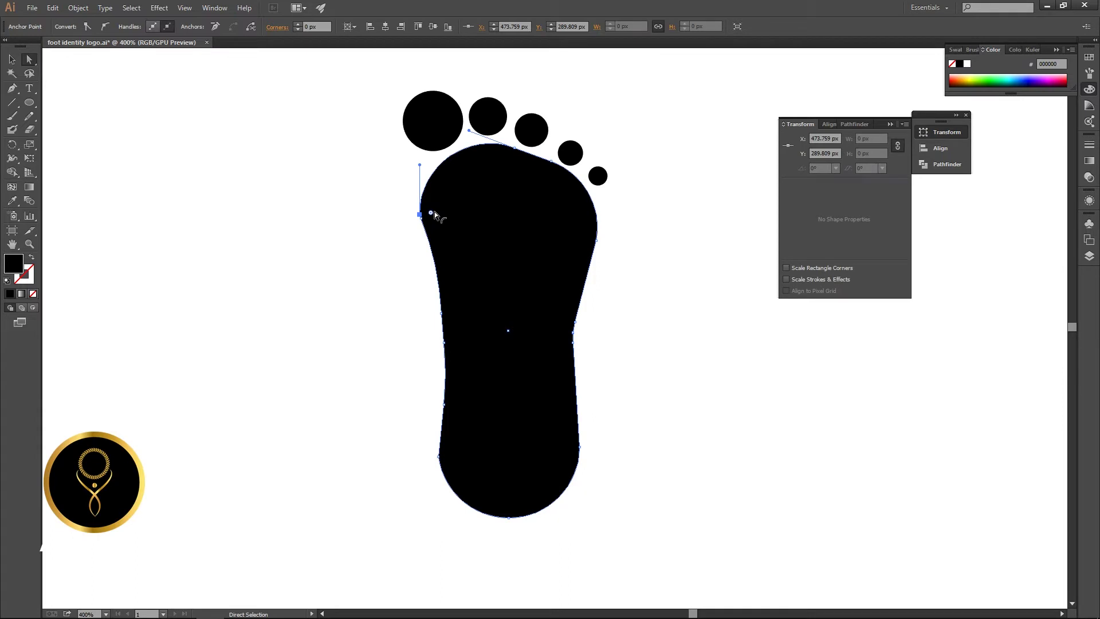
pyautogui.moveTo(434, 211); pyautogui.dragTo(573, 229)
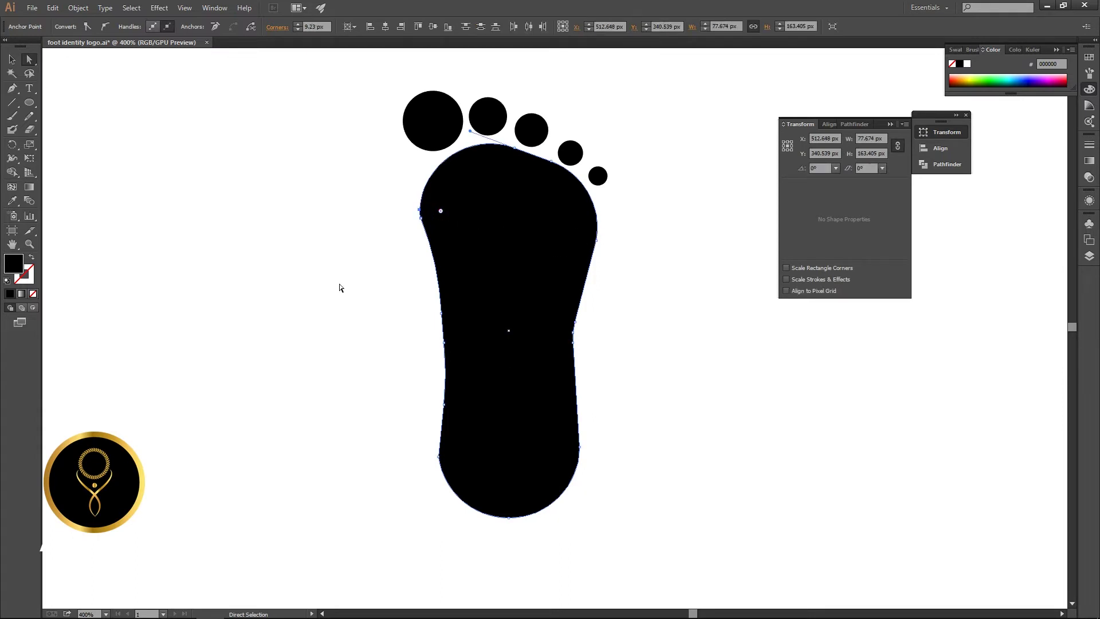
pyautogui.click(340, 287)
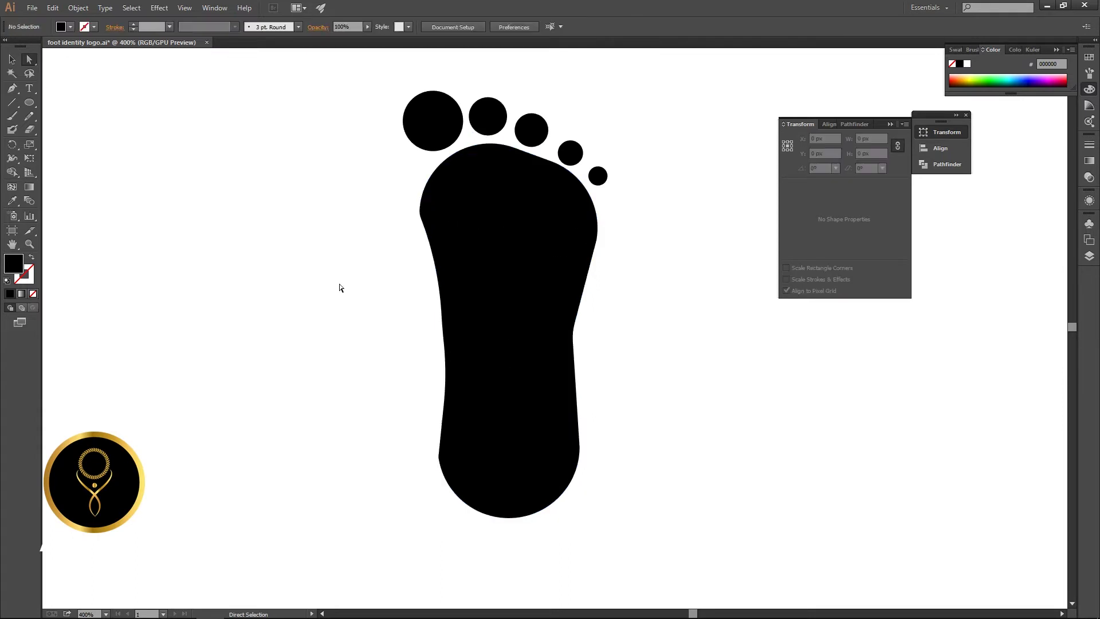
pyautogui.click(577, 334)
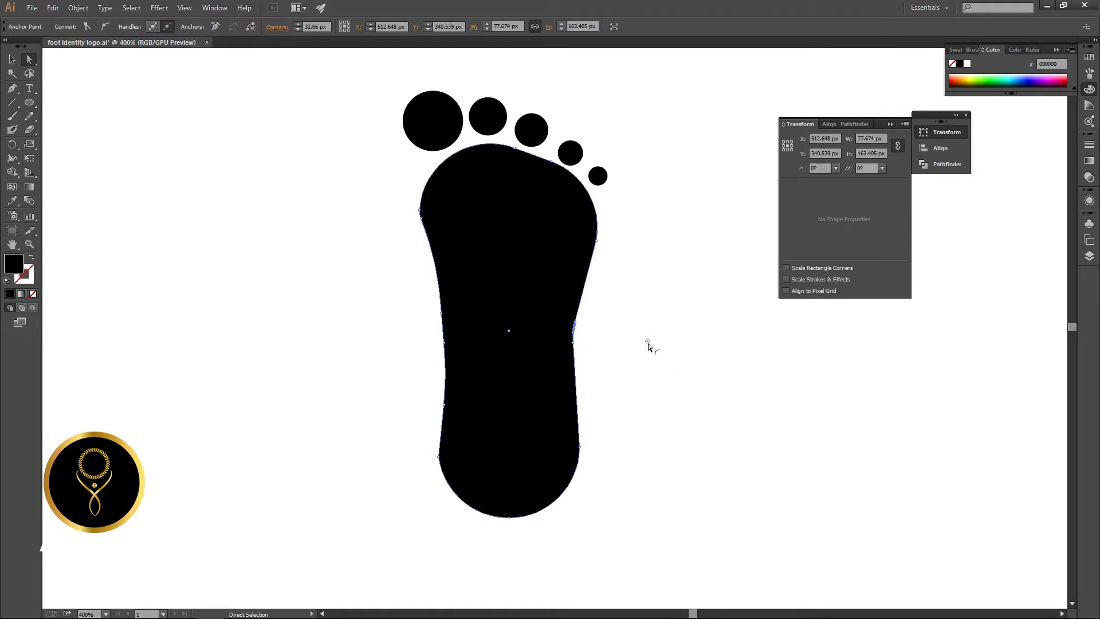
pyautogui.click(816, 418)
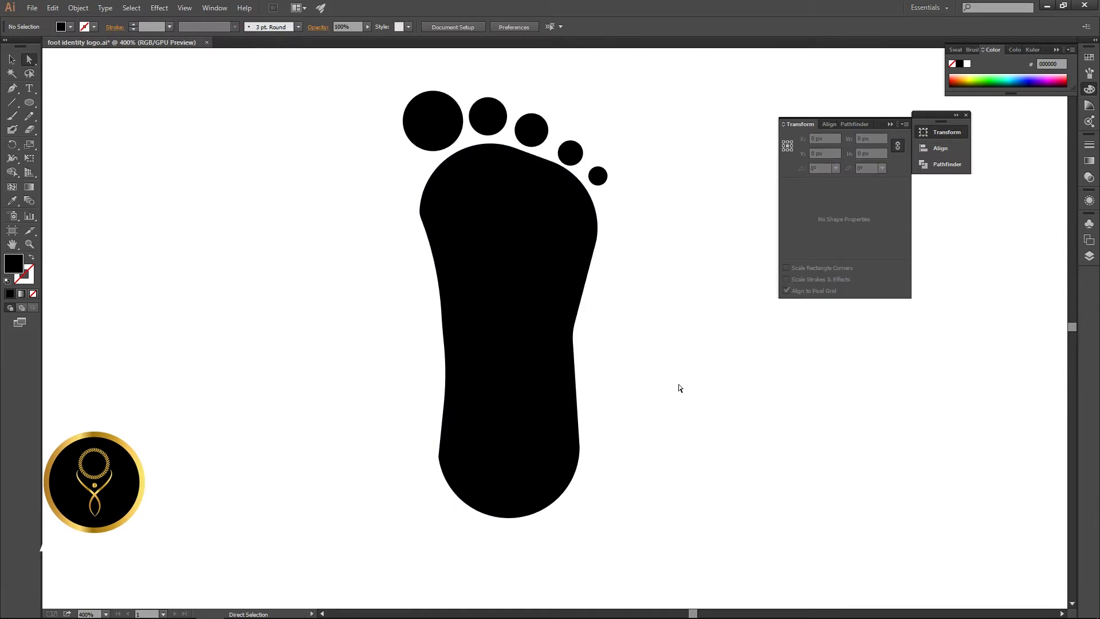
# Swap the sole's fill and stroke so it has a 1 pt black outline and no fill
pyautogui.press('v')
pyautogui.click(547, 310)
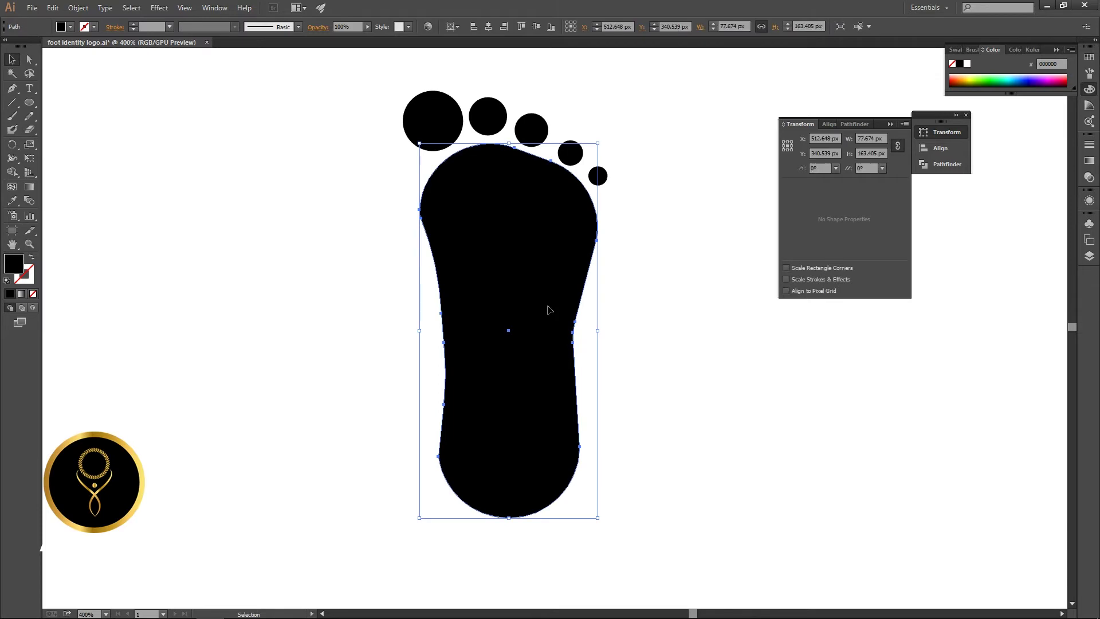
pyautogui.hotkey('shift', 'x')
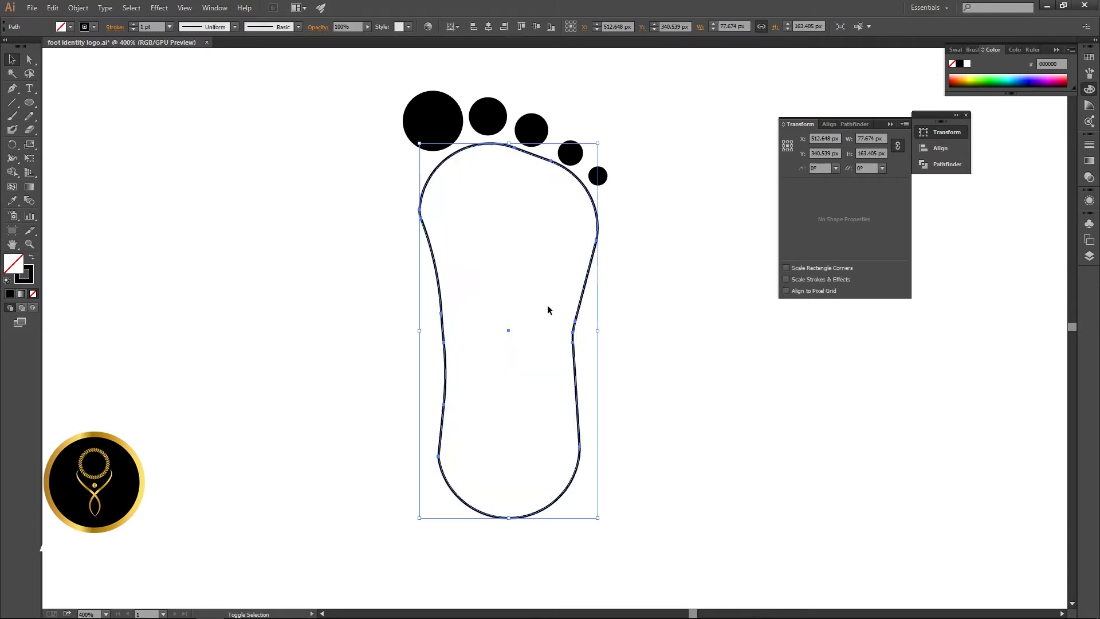
# Offset the sole's outline by -3 px with miter joins, previewing the result, to create a second outline inside it
pyautogui.click(79, 7)
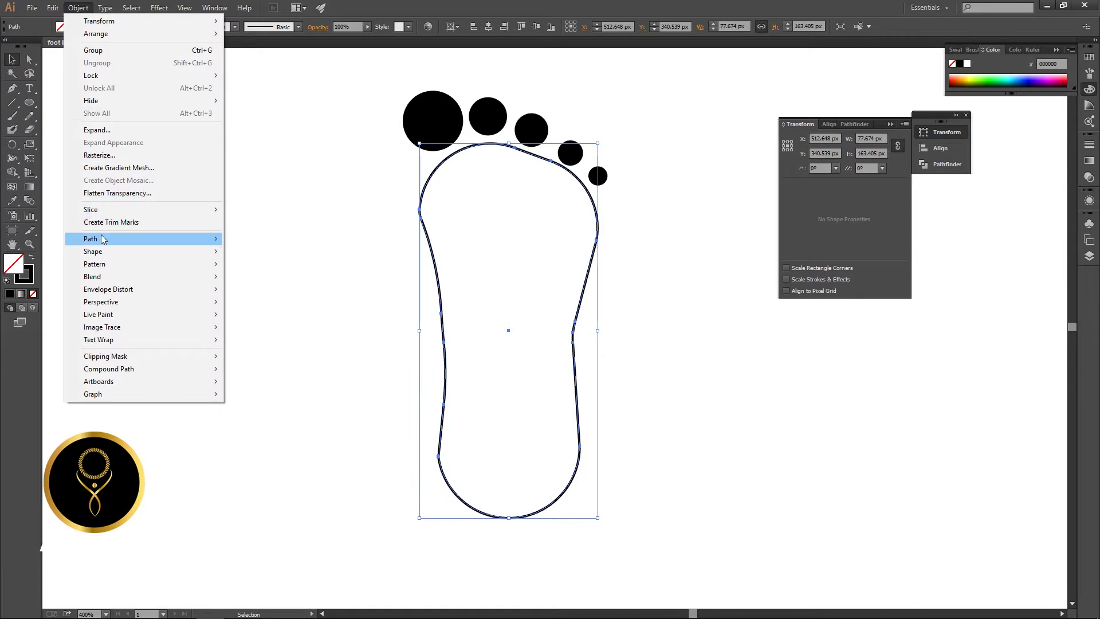
pyautogui.moveTo(102, 240)
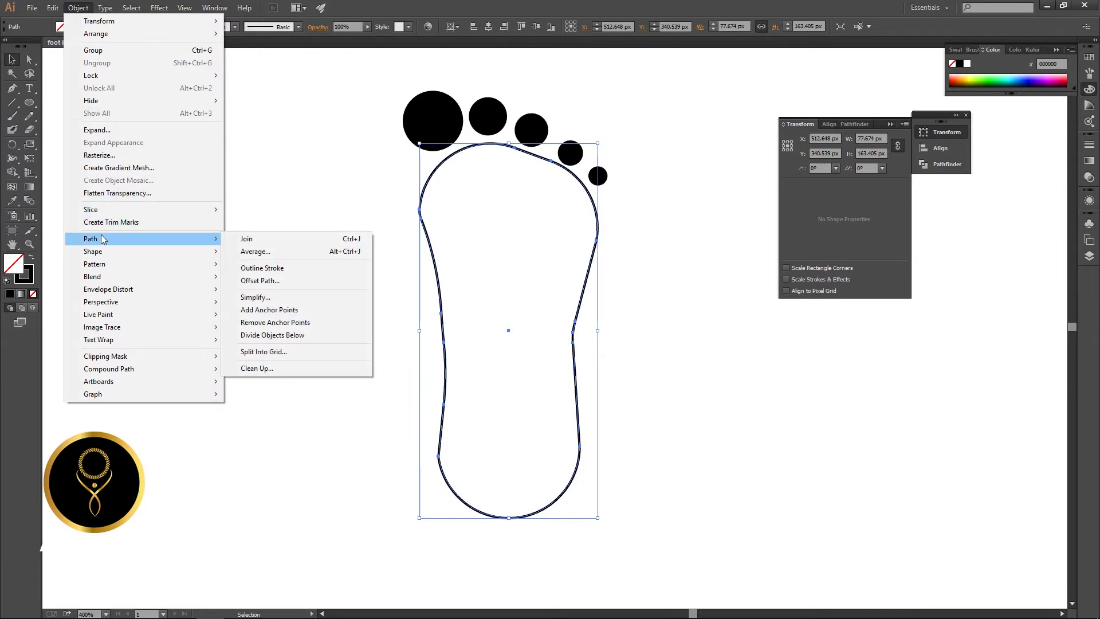
pyautogui.click(261, 281)
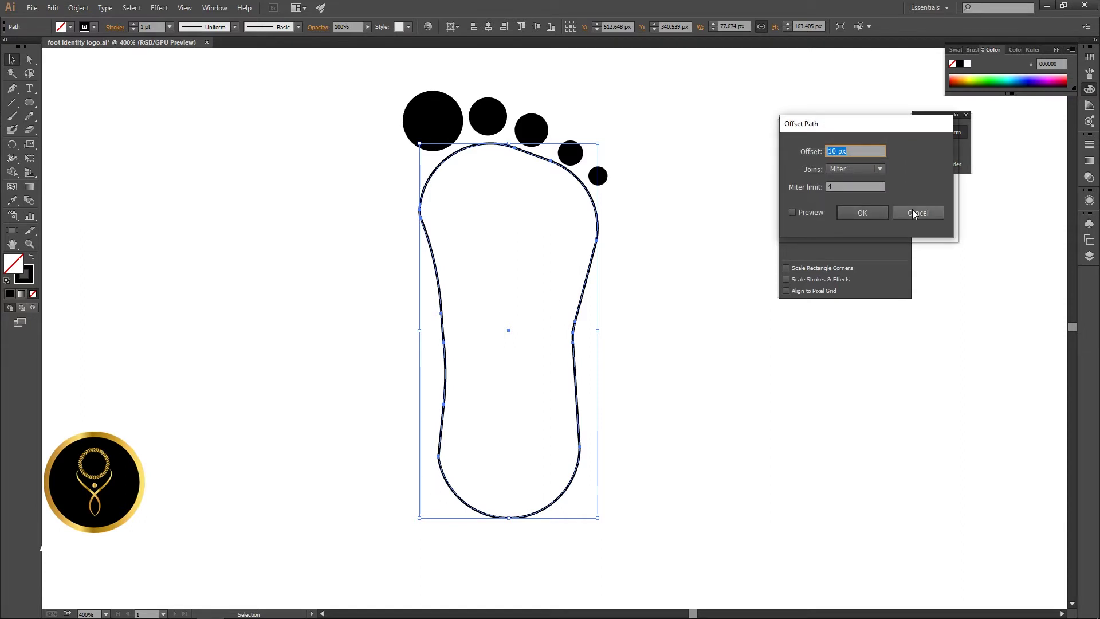
pyautogui.click(793, 212)
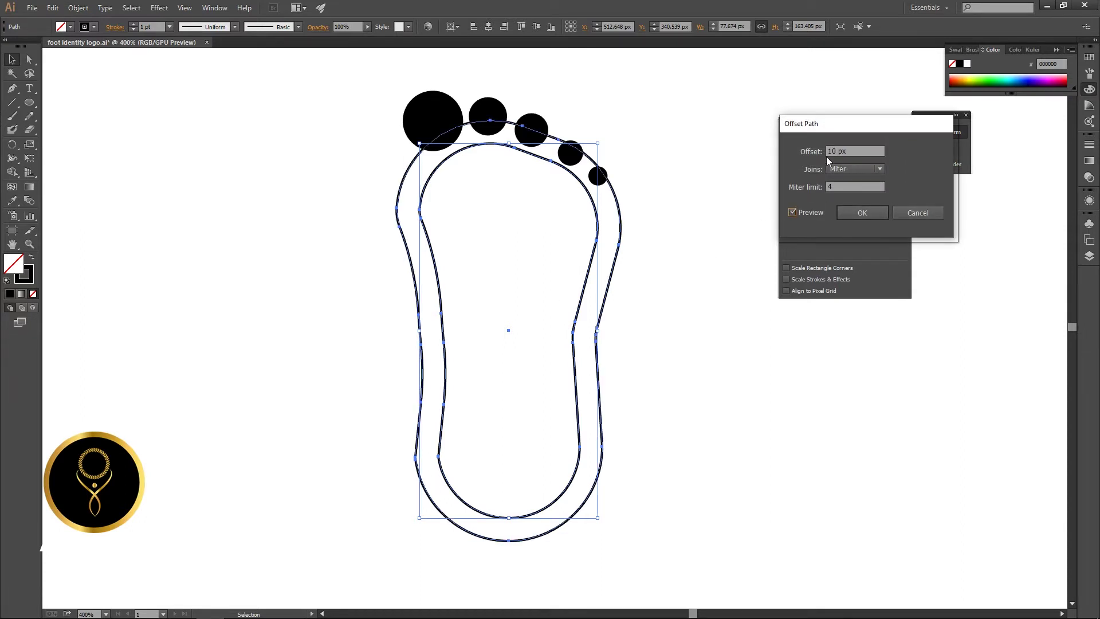
pyautogui.click(840, 151)
pyautogui.write('4')
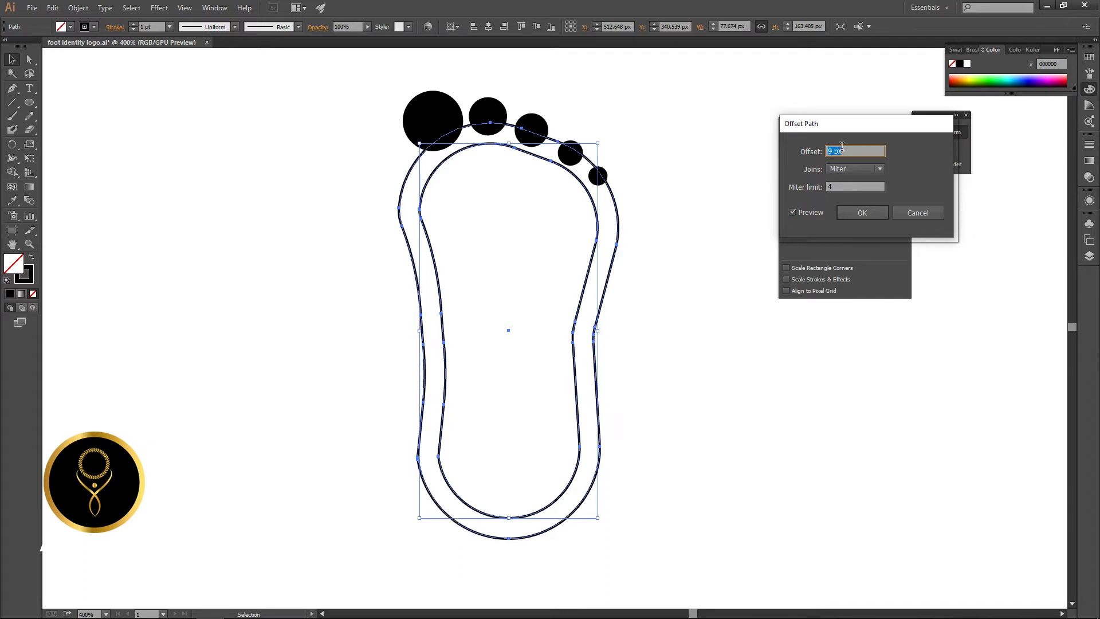
pyautogui.write('-2')
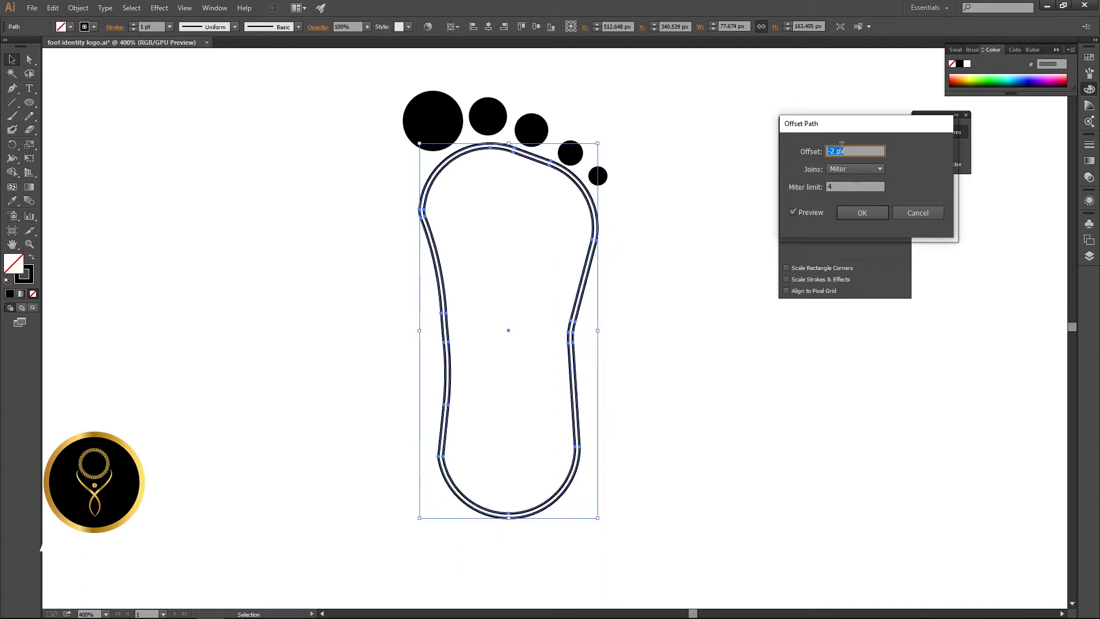
pyautogui.press('Down')
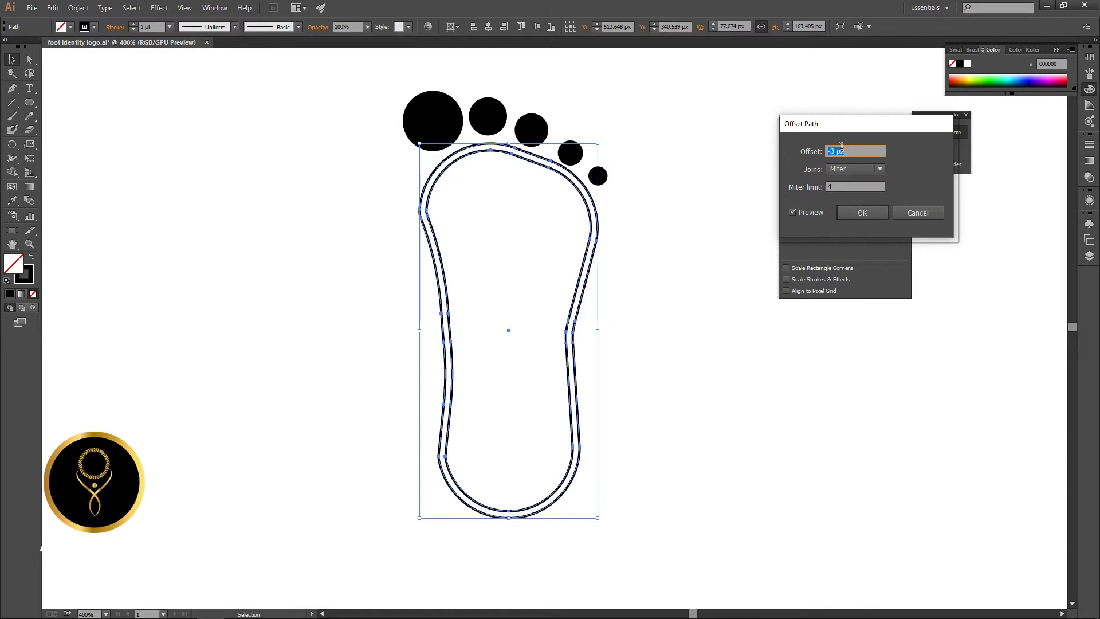
pyautogui.click(862, 212)
# Select the inner sole outline and offset it by -3 px to add a third nested outline
pyautogui.click(748, 217)
pyautogui.click(578, 194)
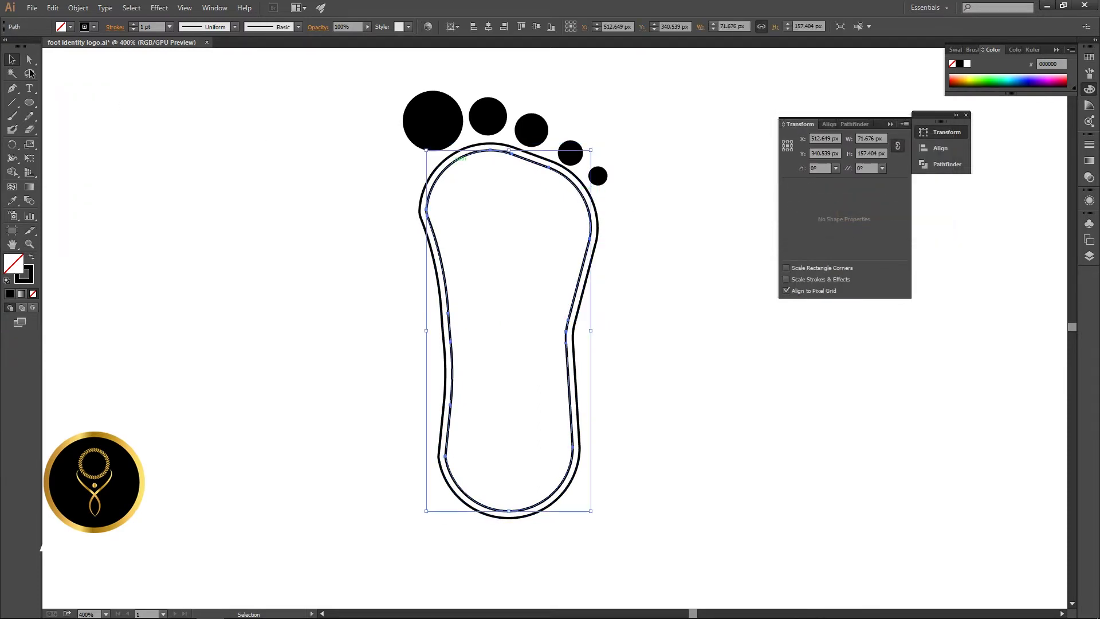
pyautogui.click(78, 8)
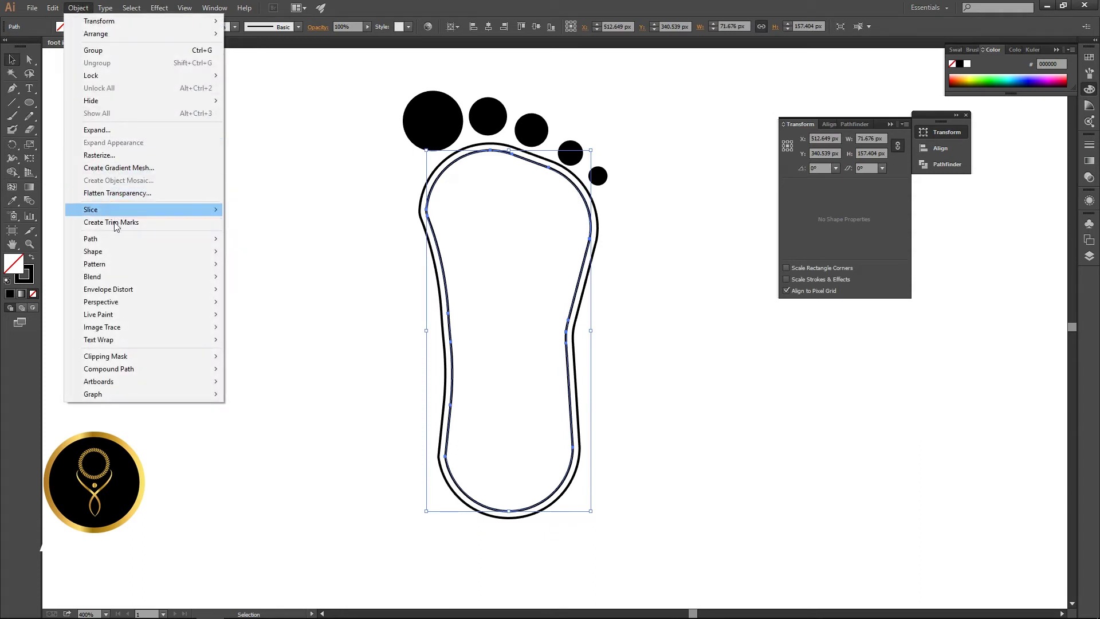
pyautogui.moveTo(113, 239)
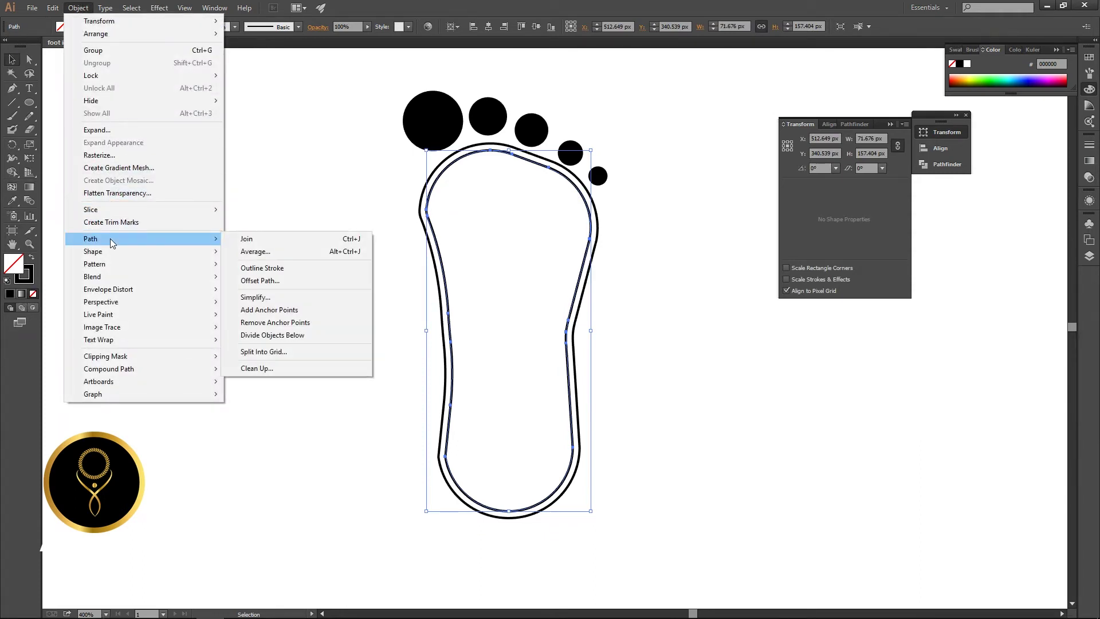
pyautogui.click(260, 281)
pyautogui.click(791, 211)
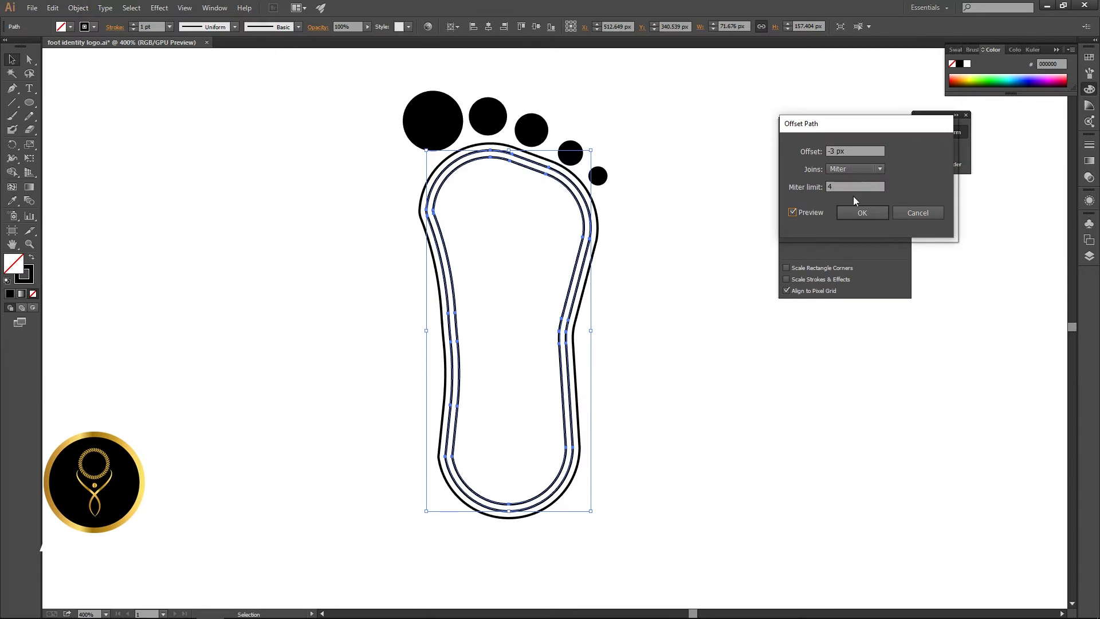
pyautogui.click(862, 213)
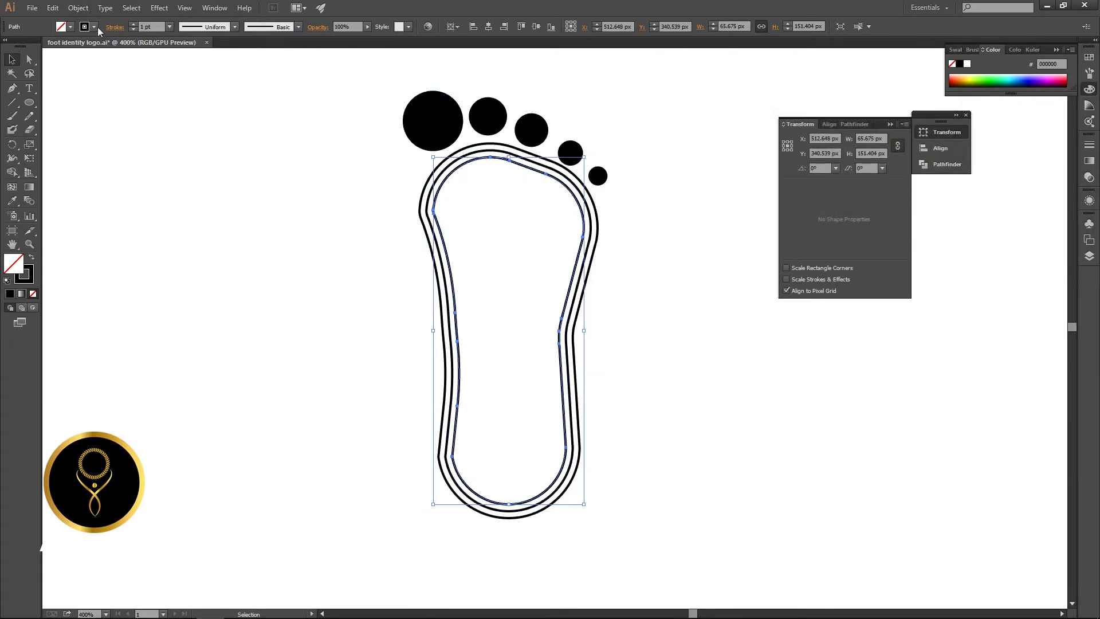
# Offset the third sole outline by -3 px to add a fourth nested outline
pyautogui.click(73, 8)
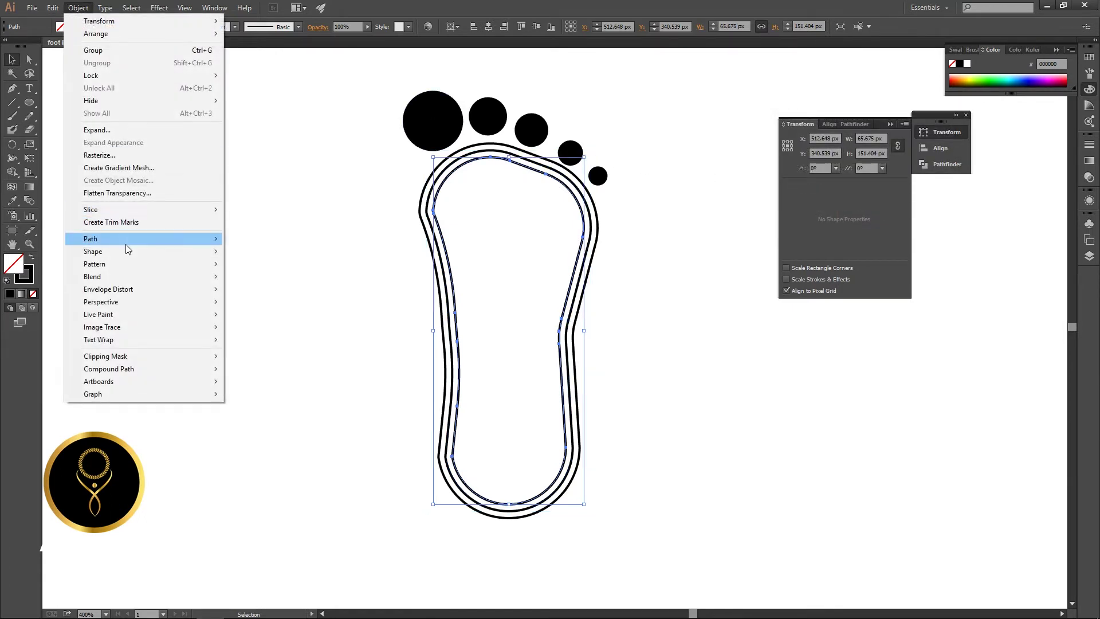
pyautogui.moveTo(127, 241)
pyautogui.click(280, 281)
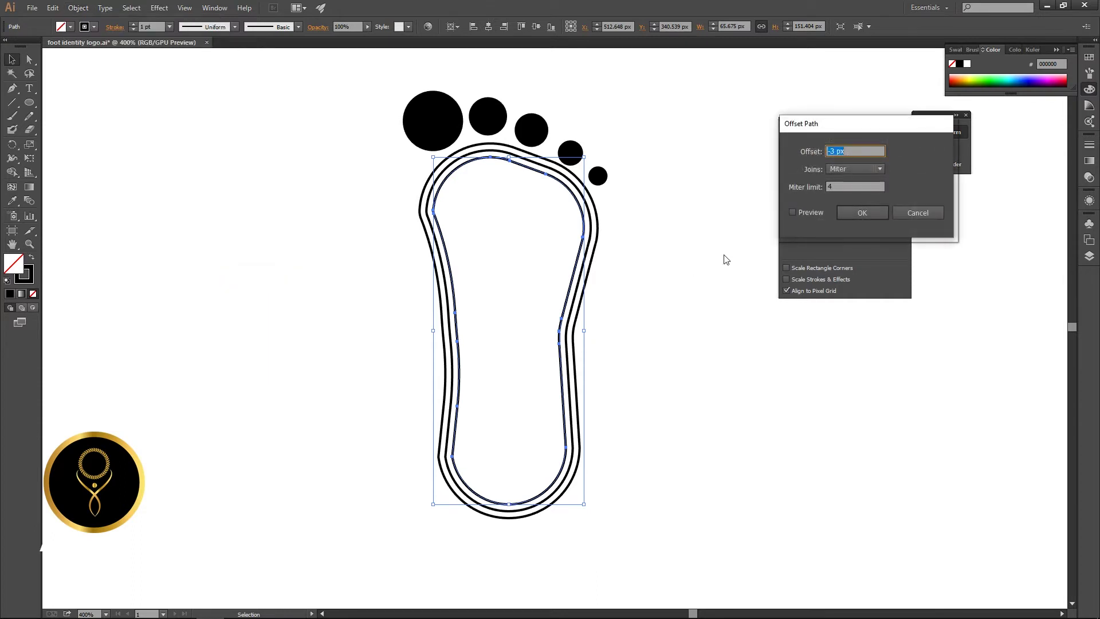
pyautogui.click(792, 212)
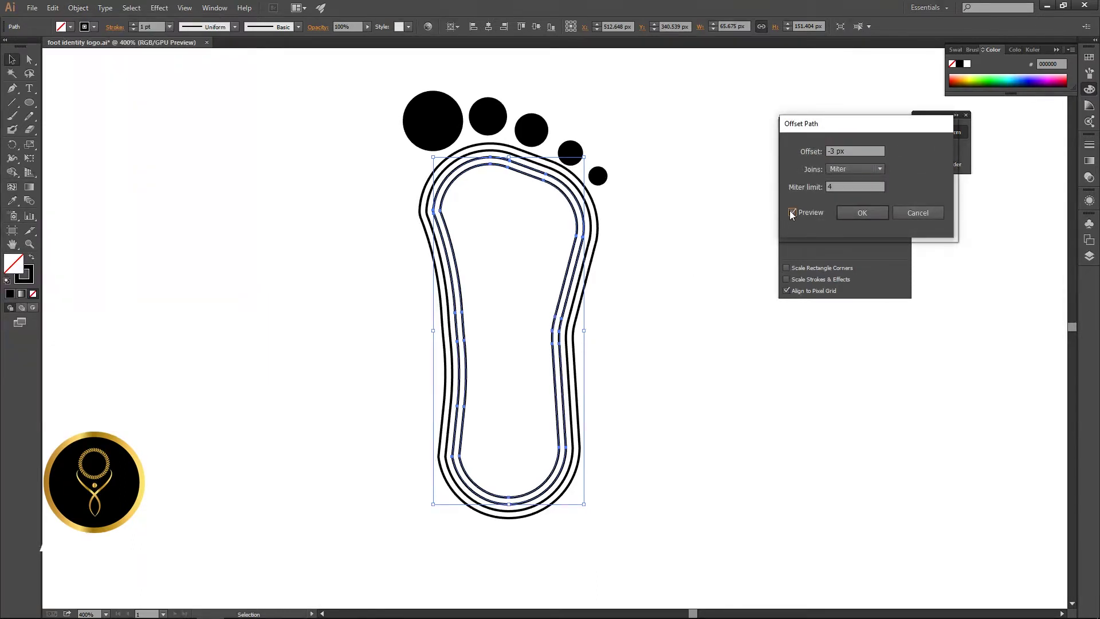
pyautogui.click(871, 213)
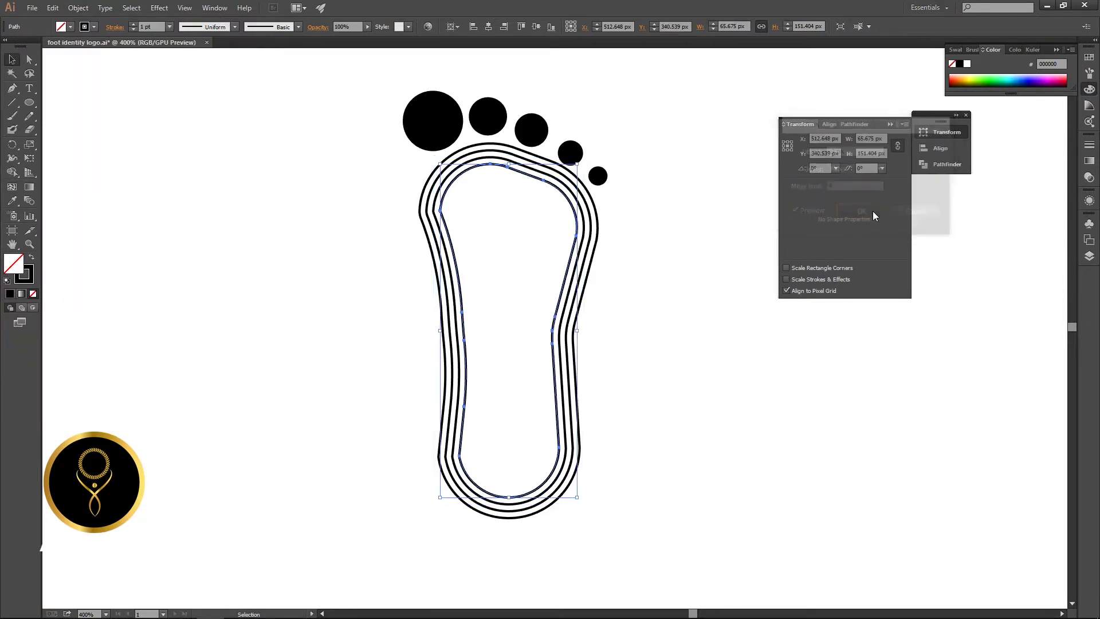
# Offset the fourth sole outline by -3 px to add a fifth nested outline
pyautogui.click(75, 8)
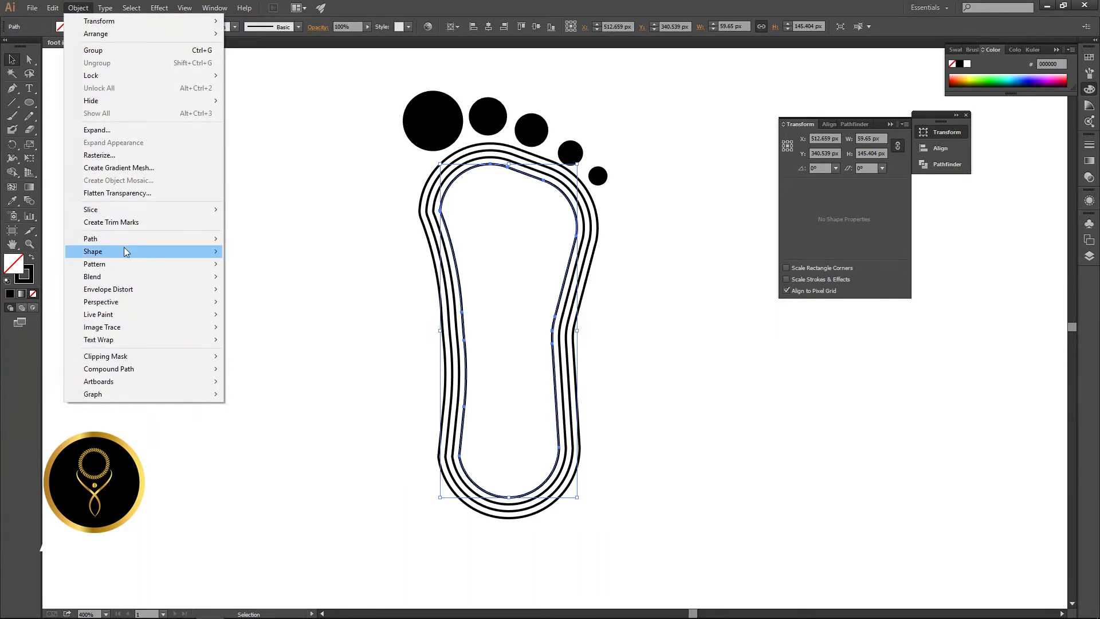
pyautogui.moveTo(137, 248)
pyautogui.click(269, 280)
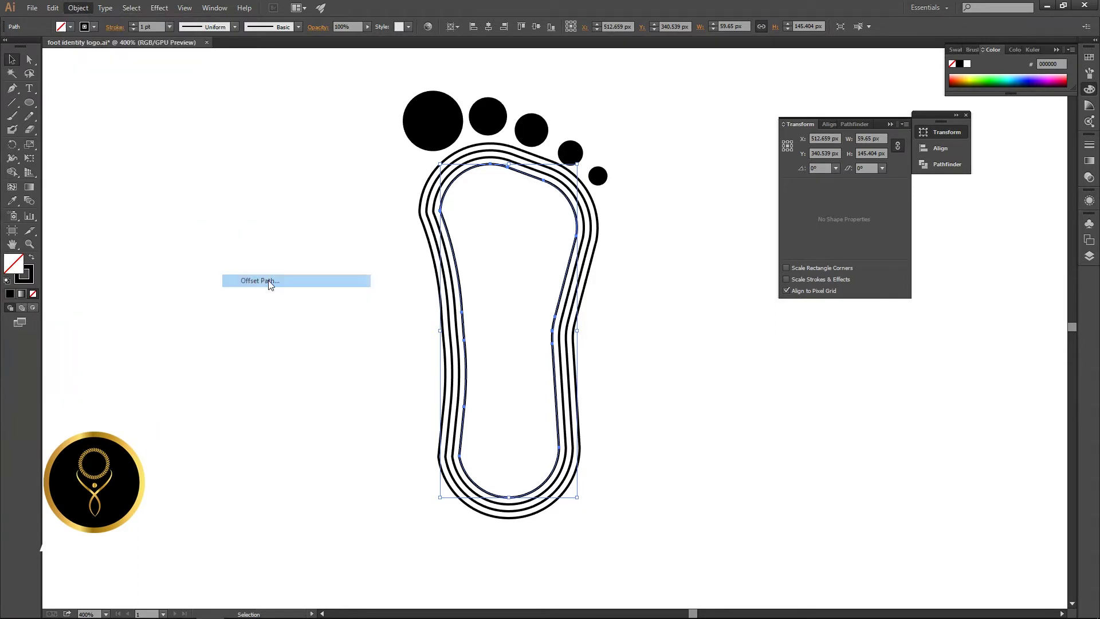
pyautogui.click(807, 212)
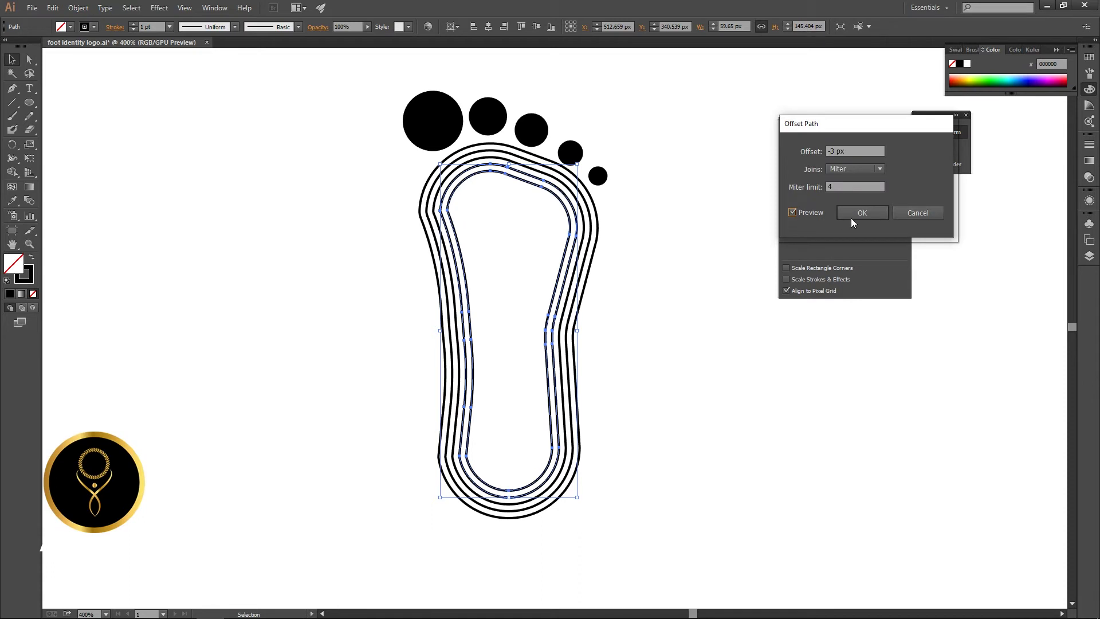
pyautogui.click(857, 218)
# Offset the fifth sole outline by -3 px to add a sixth nested outline
pyautogui.click(78, 8)
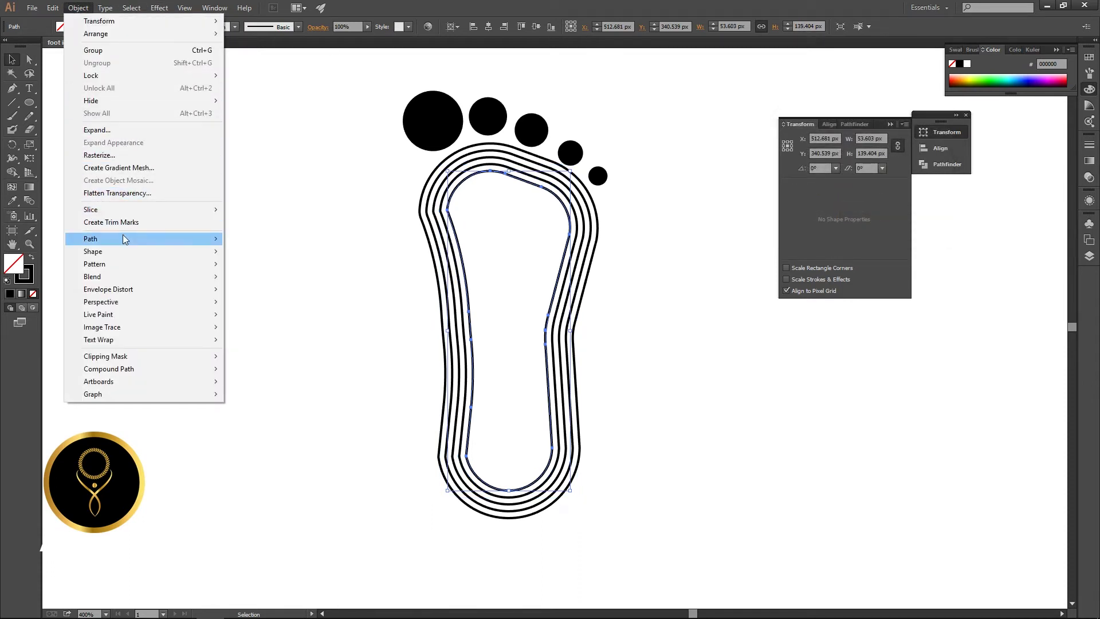
pyautogui.moveTo(125, 238)
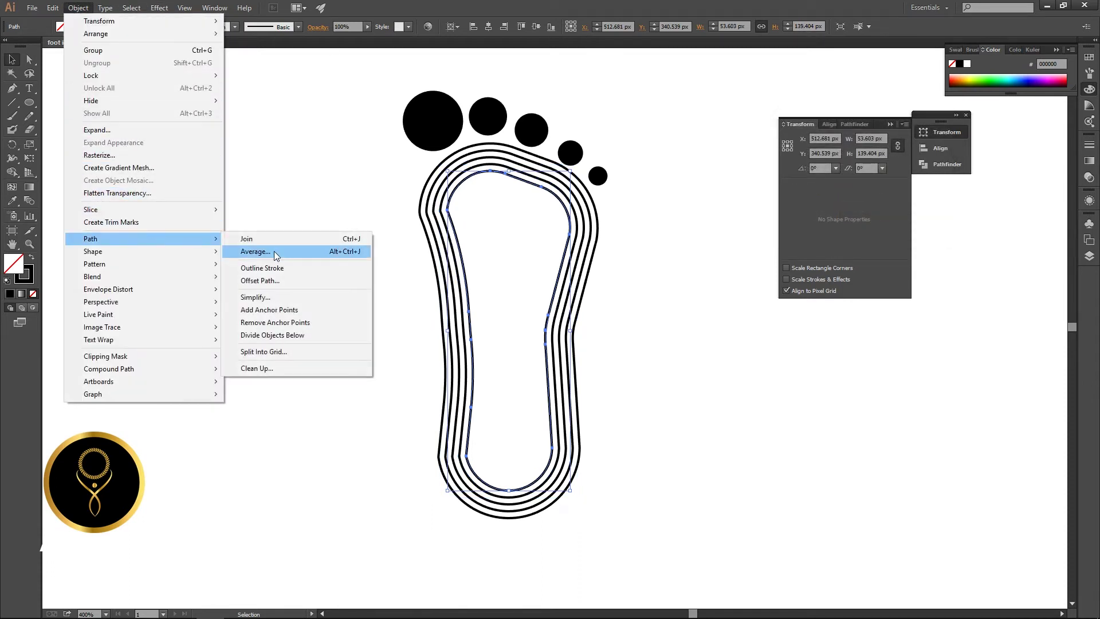
pyautogui.click(269, 281)
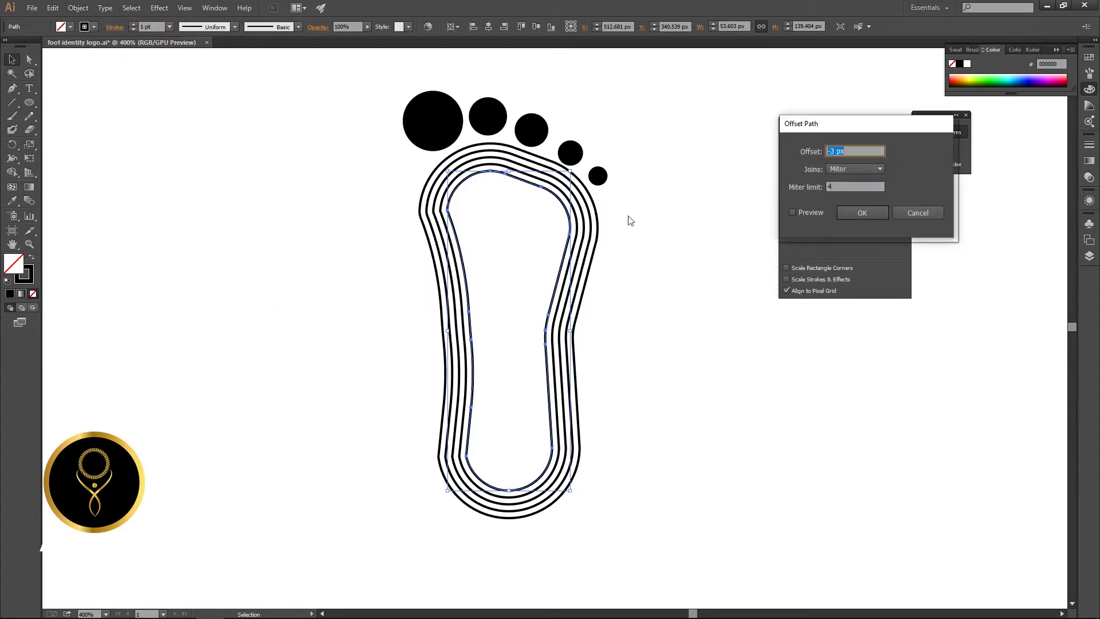
pyautogui.click(793, 212)
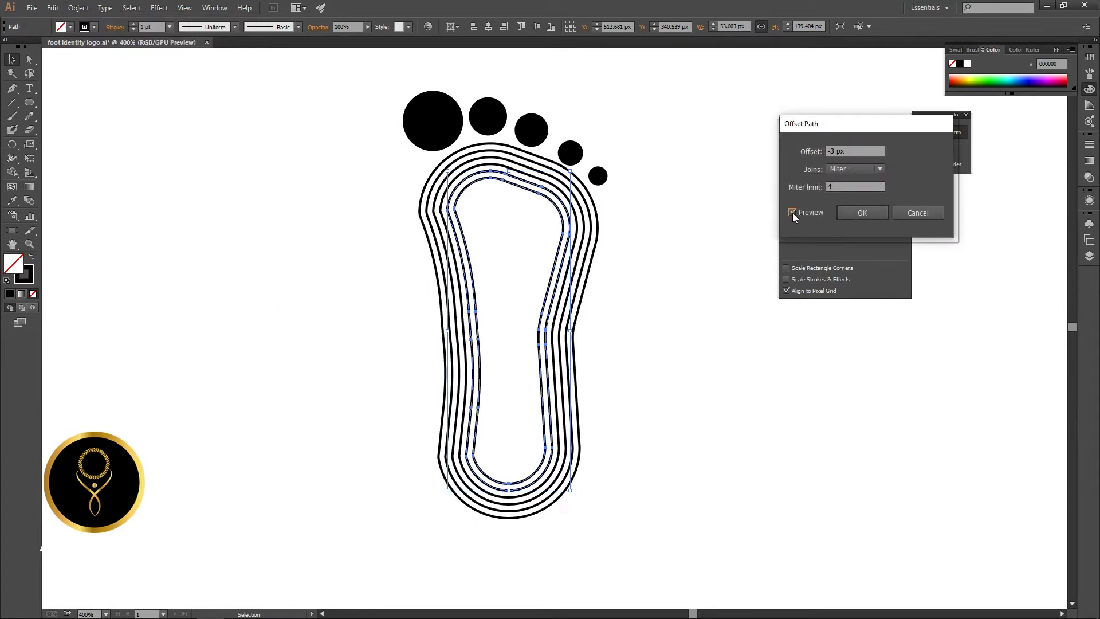
pyautogui.click(871, 214)
# Offset the sixth sole outline by -3 px to add a seventh nested outline
pyautogui.click(78, 8)
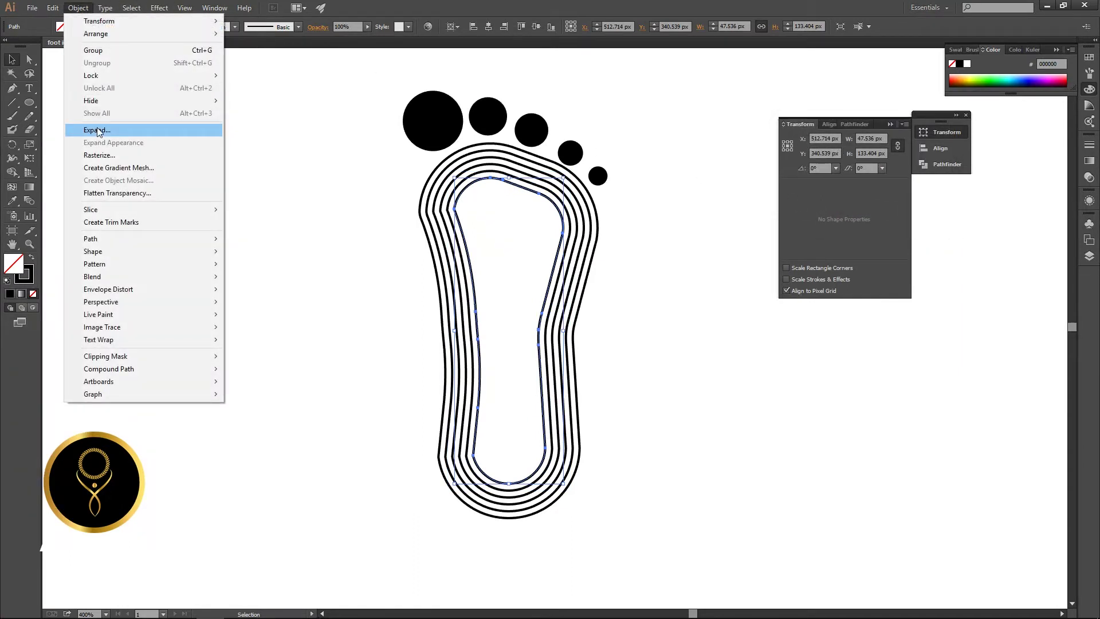
pyautogui.moveTo(172, 240)
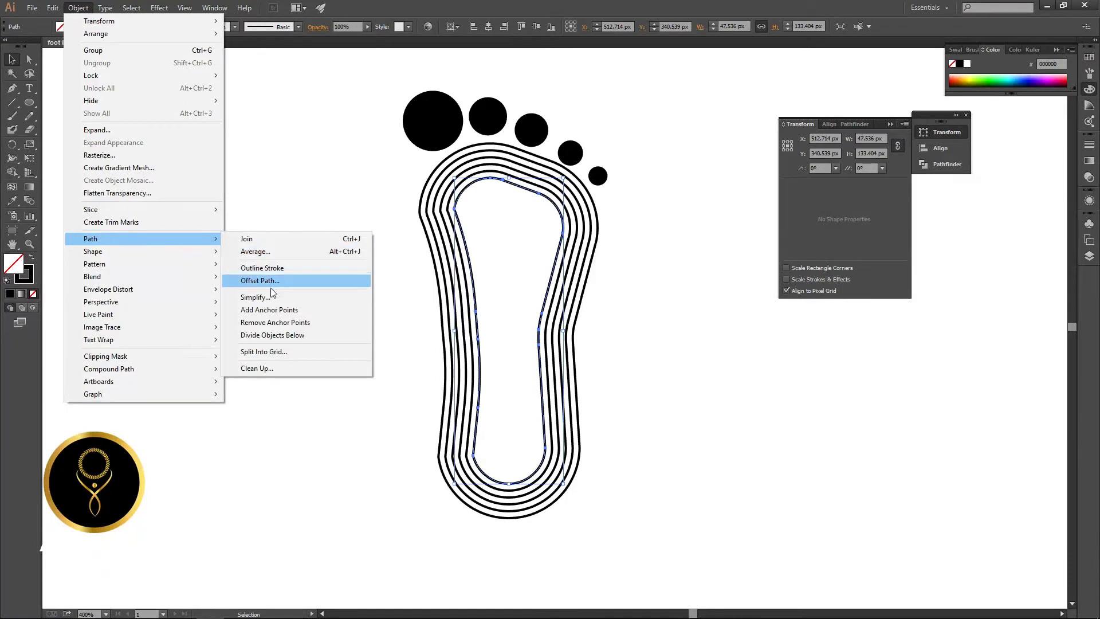
pyautogui.click(283, 281)
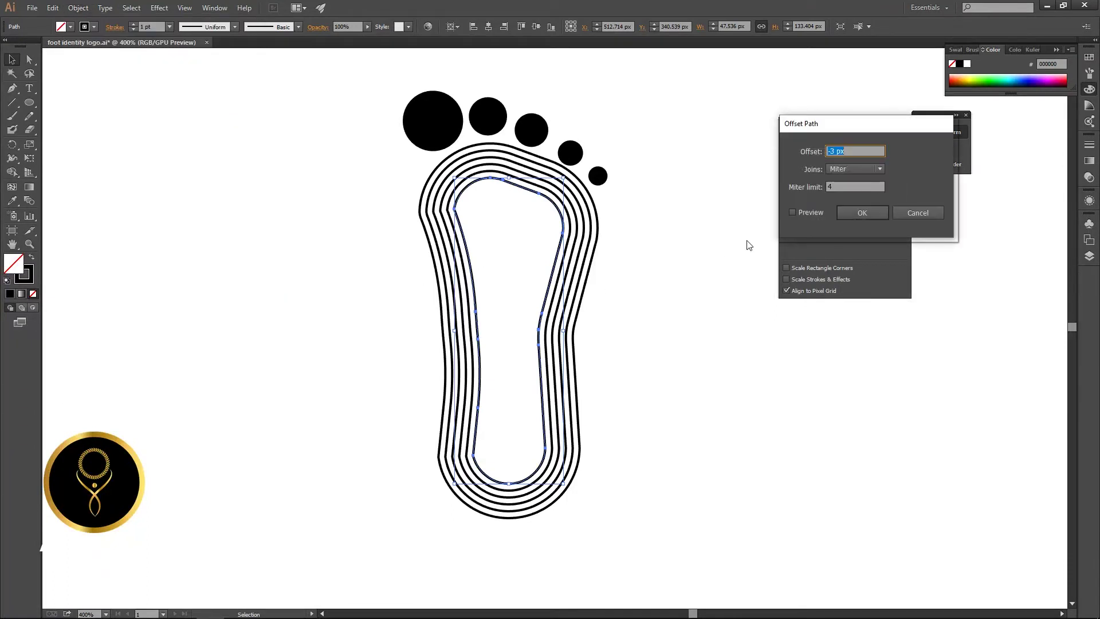
pyautogui.click(796, 213)
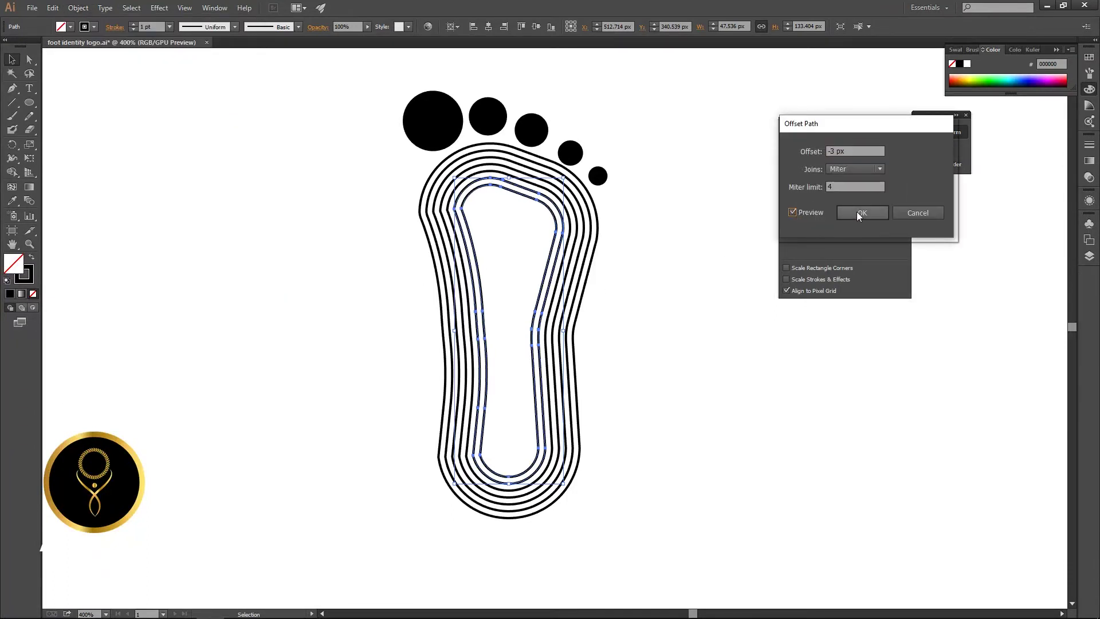
pyautogui.click(859, 212)
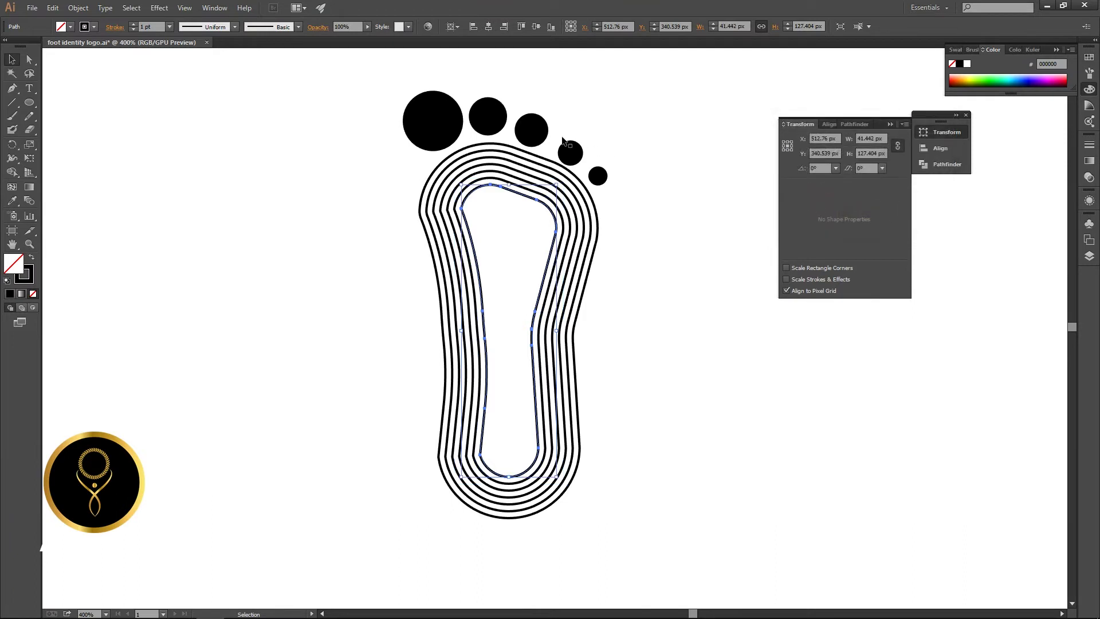
# Offset the seventh sole outline by -3 px to add an eighth, innermost outline
pyautogui.click(78, 8)
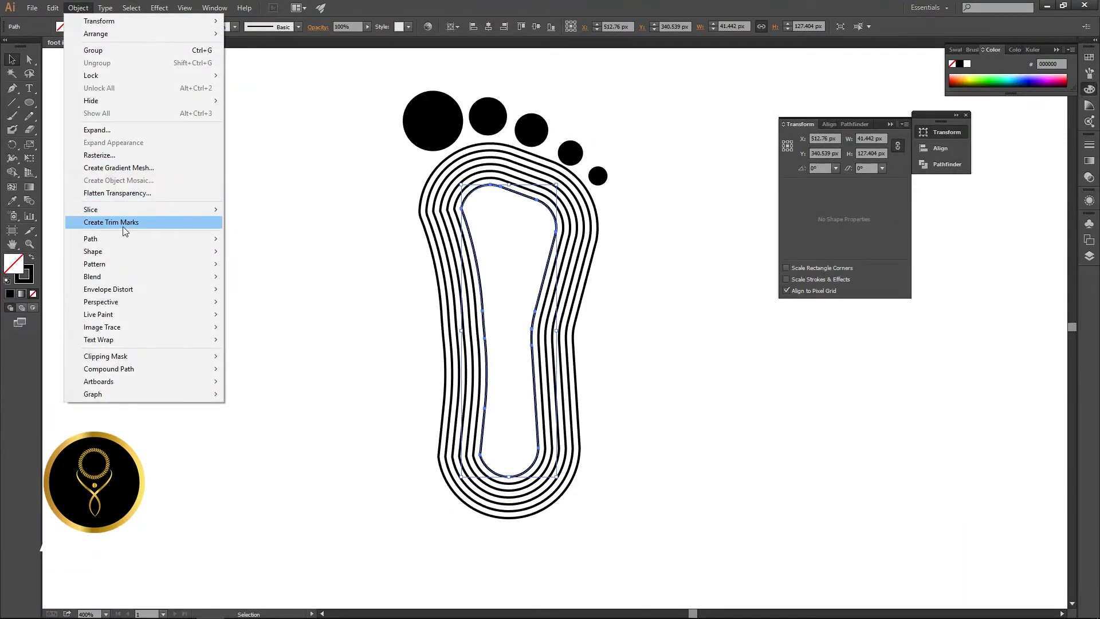
pyautogui.moveTo(125, 239)
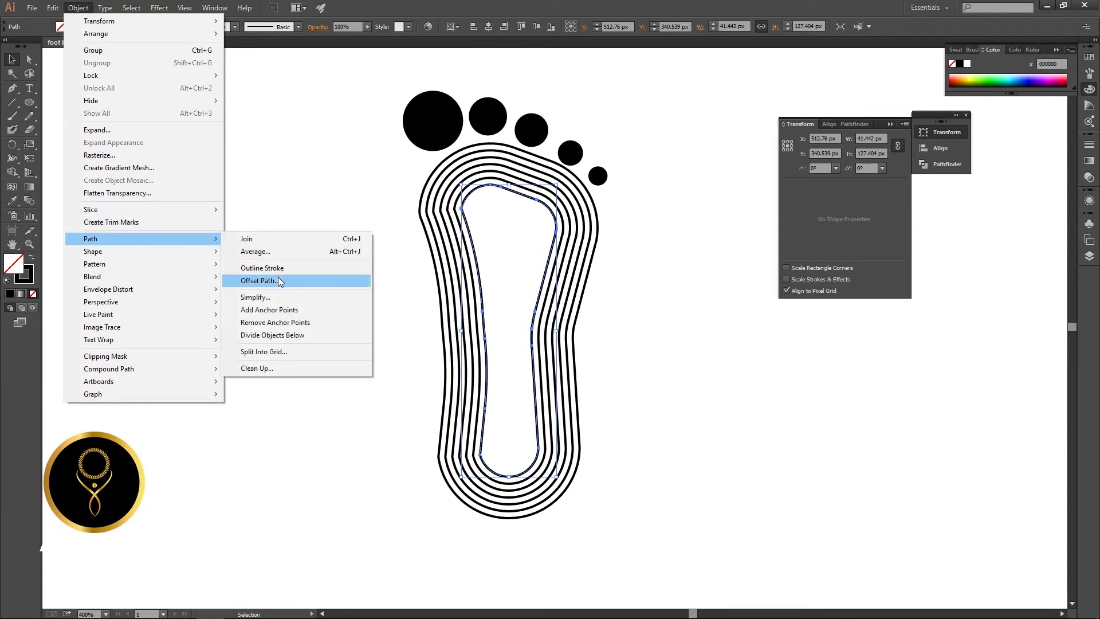
pyautogui.click(258, 281)
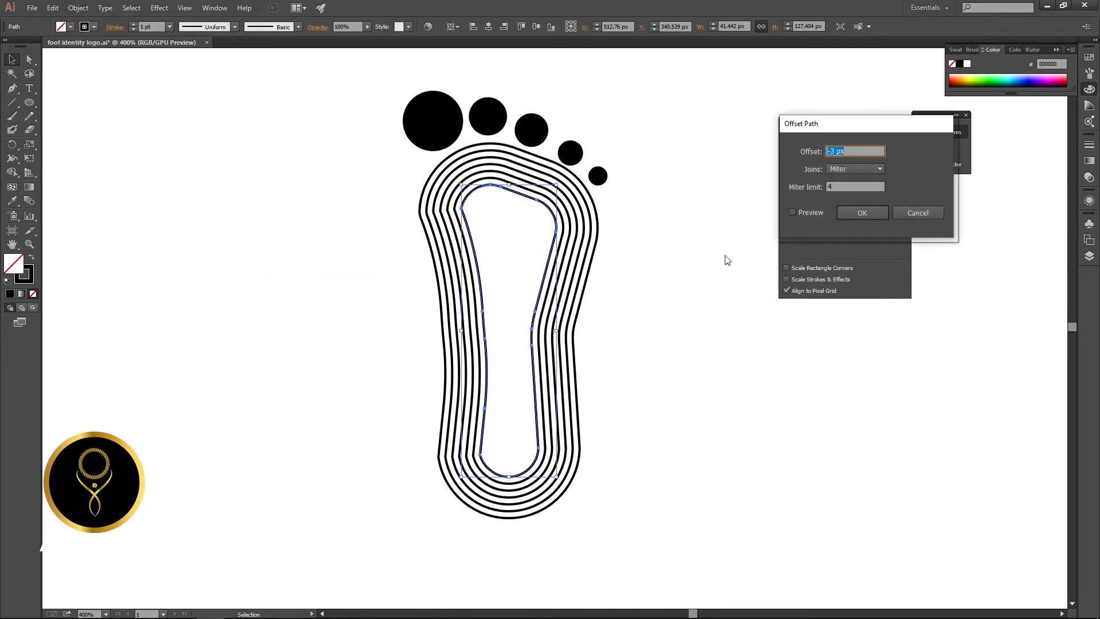
pyautogui.click(792, 213)
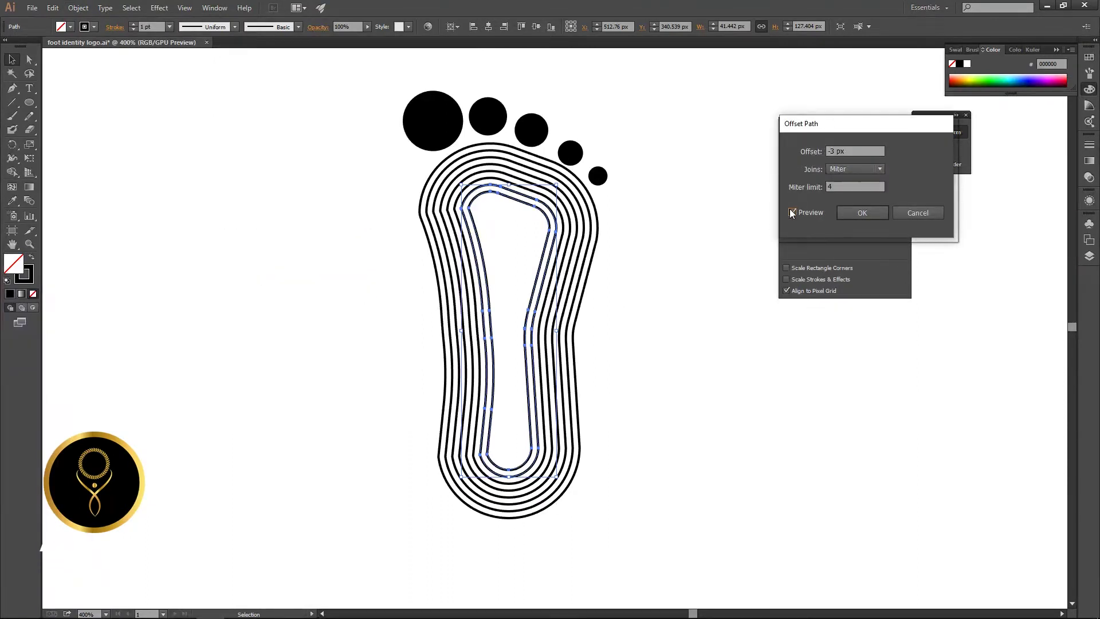
pyautogui.click(861, 215)
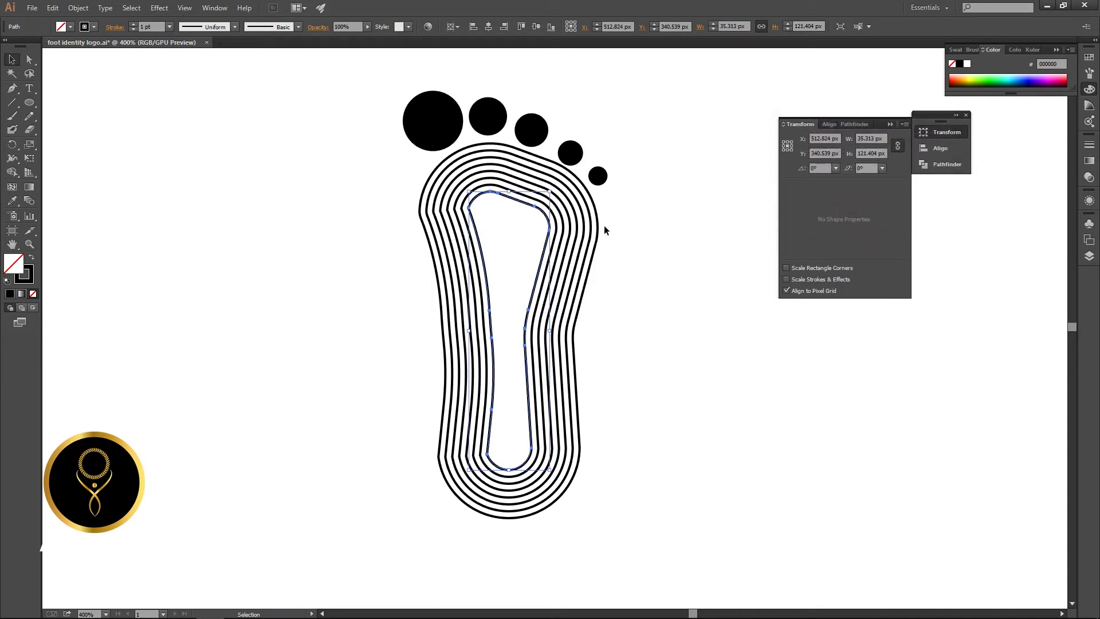
# Swap the innermost outline's fill and stroke so it is solid black, and select all the nested sole paths together
pyautogui.hotkey('shift', 'x')
pyautogui.click(619, 232)
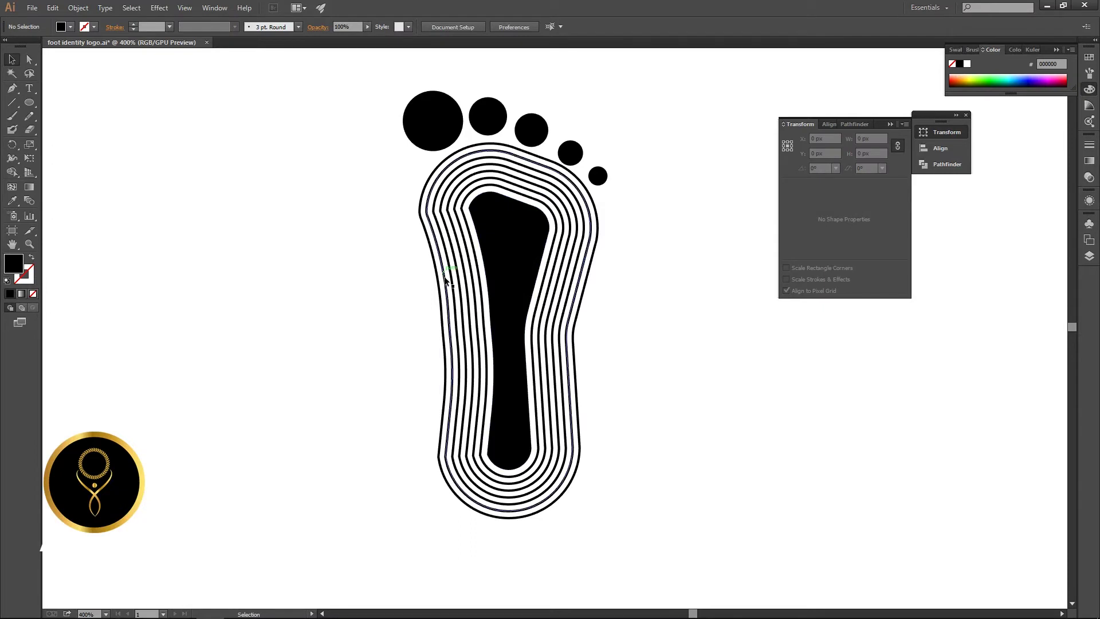
pyautogui.moveTo(409, 267); pyautogui.dragTo(618, 412)
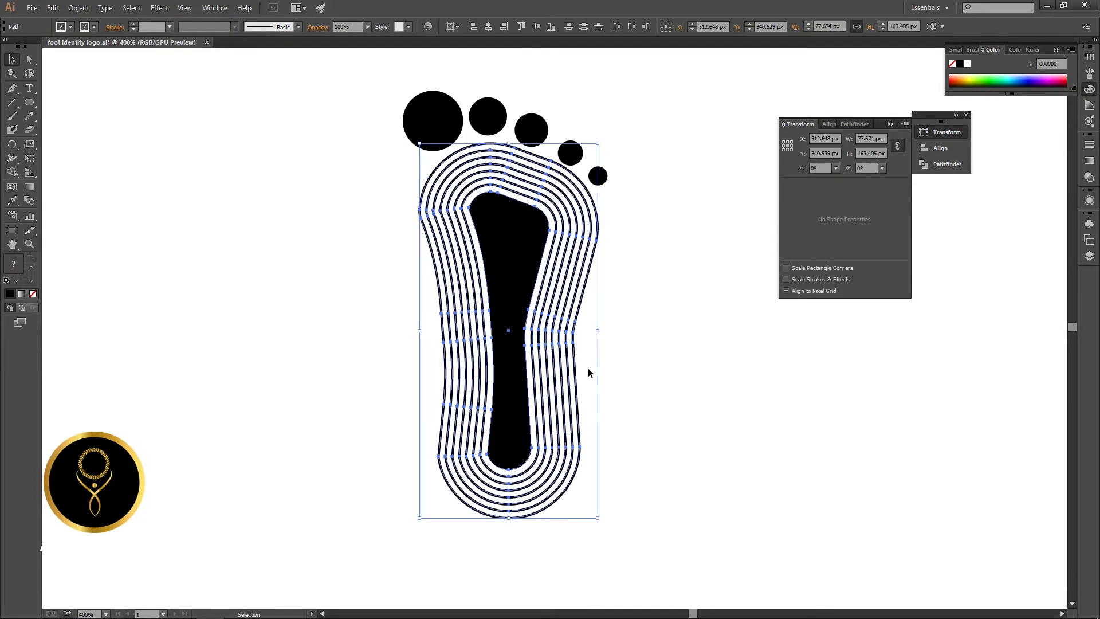
# Expand the fill and stroke of the selected nested sole paths into filled shapes
pyautogui.click(85, 8)
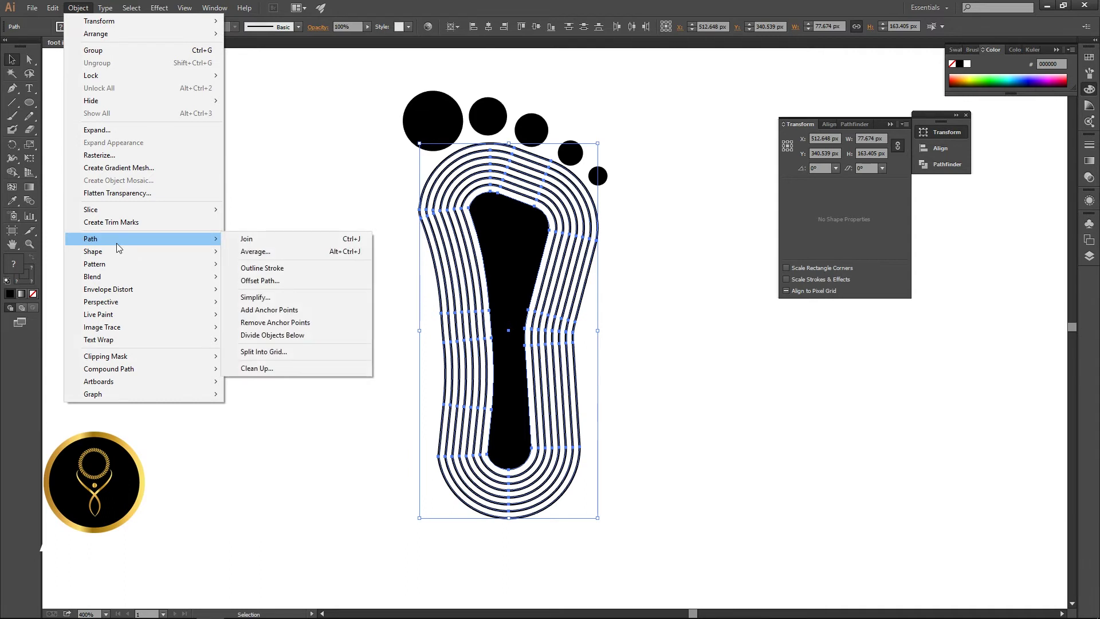
pyautogui.click(129, 131)
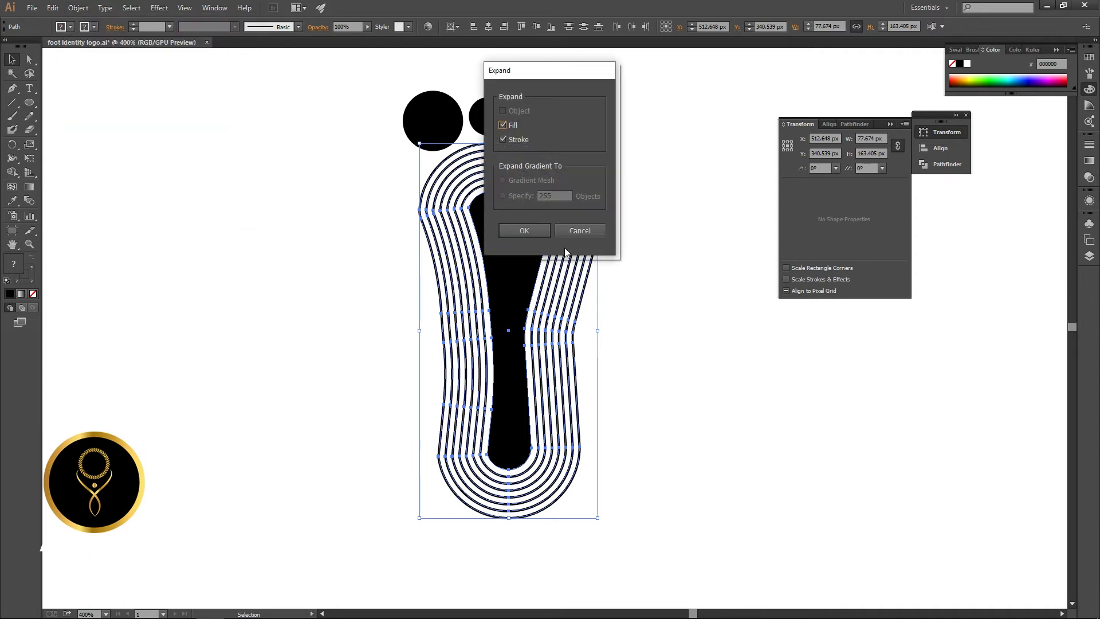
pyautogui.click(526, 231)
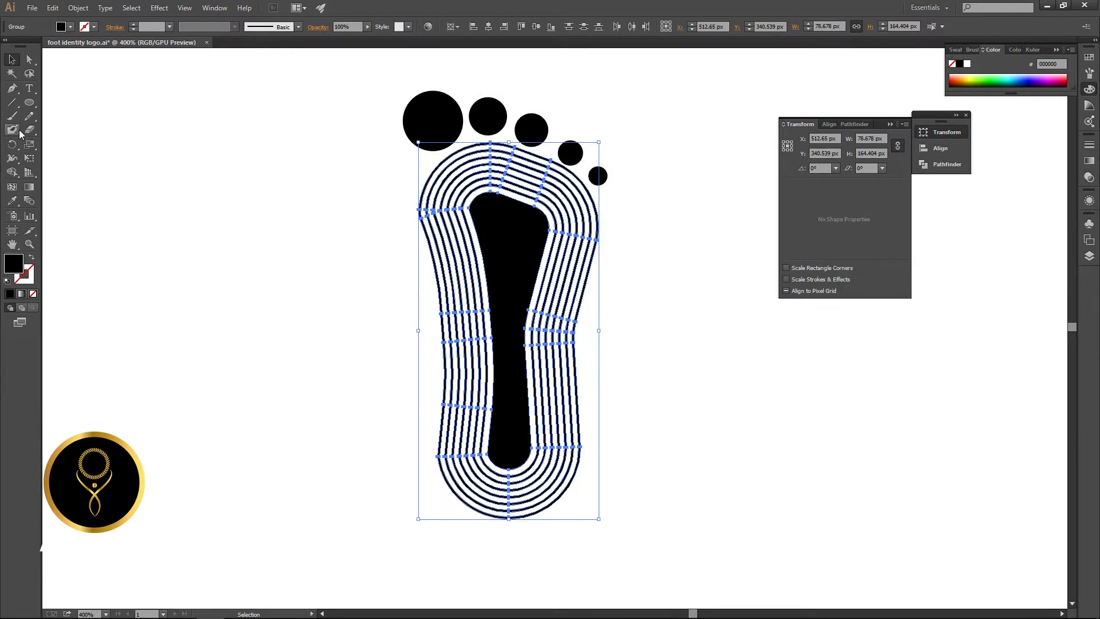
# Cut all the nested sole shapes with the Knife tool along a roughly horizontal line across the middle of the foot
pyautogui.moveTo(28, 133); pyautogui.dragTo(84, 158)
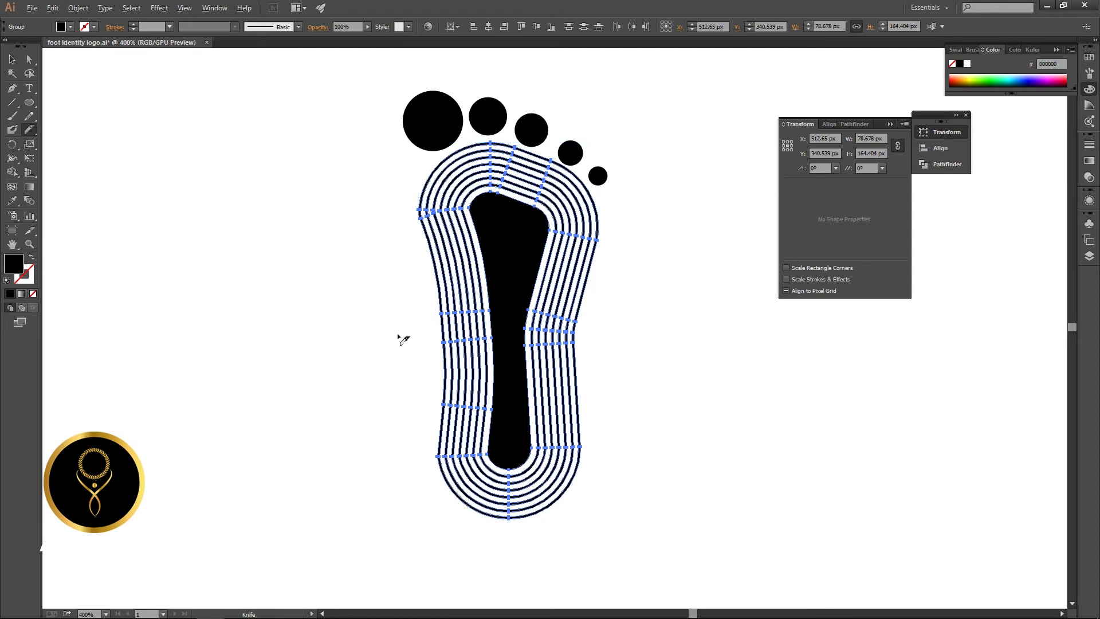
pyautogui.moveTo(399, 336); pyautogui.dragTo(630, 347)
pyautogui.press('v')
pyautogui.click(665, 300)
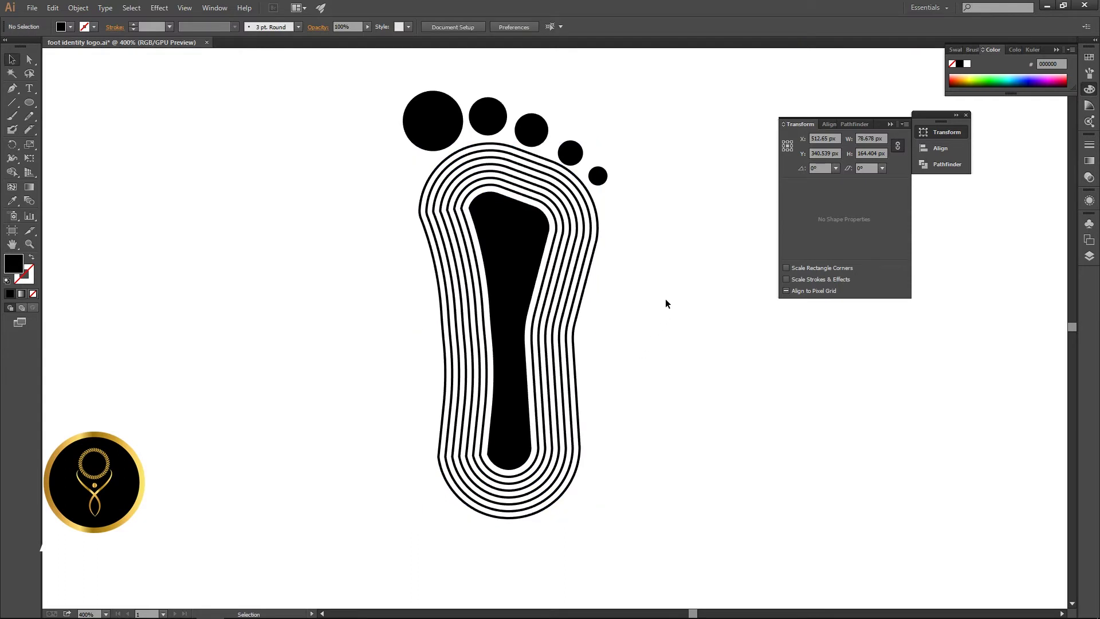
# Delete the upper half of the second sole outline from the outside and the lower half of the third one
pyautogui.doubleClick(587, 253)
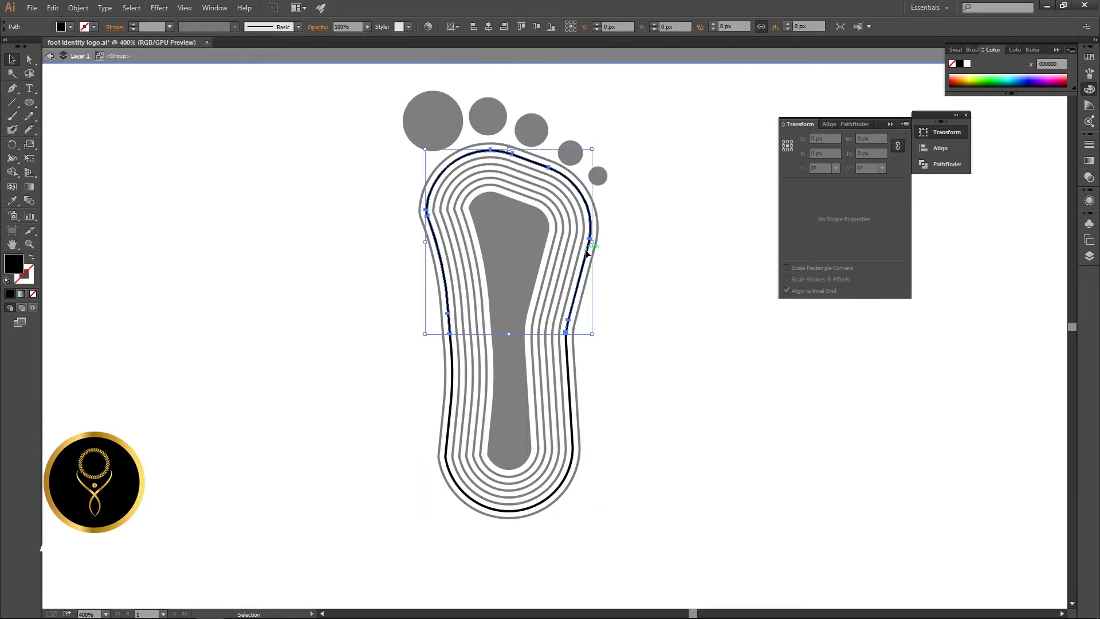
pyautogui.press('Delete')
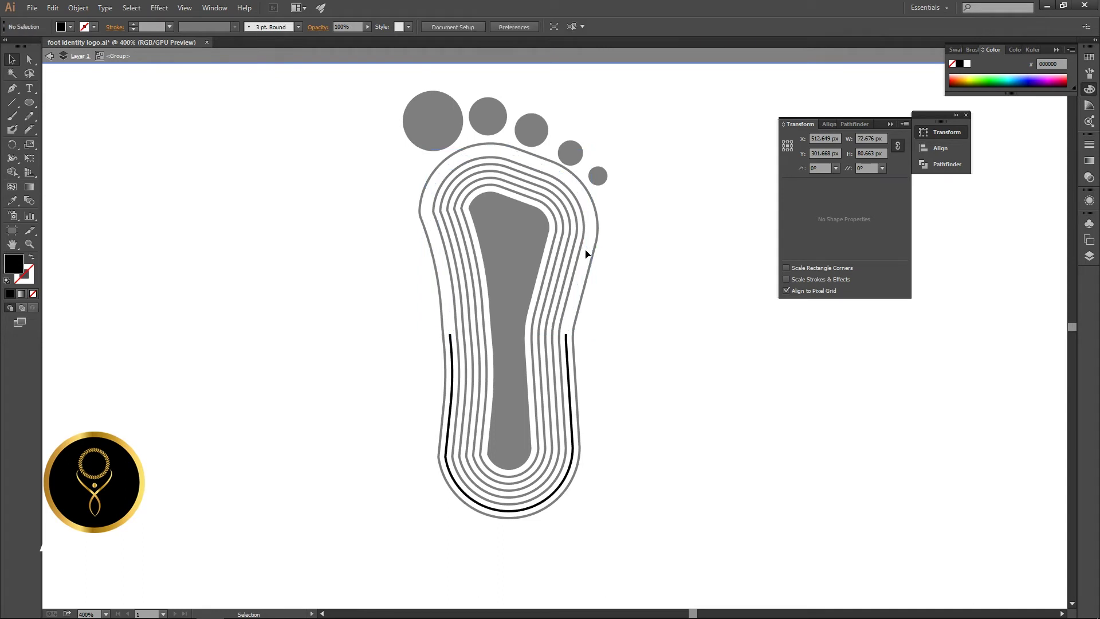
pyautogui.press('Escape')
pyautogui.click(565, 359)
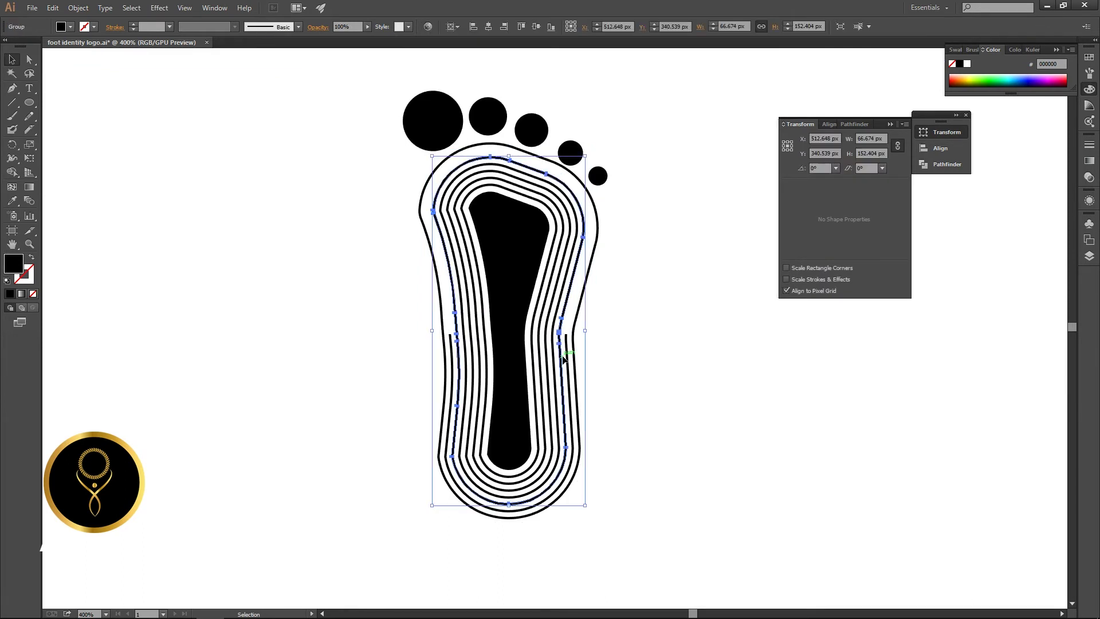
pyautogui.doubleClick(564, 359)
pyautogui.press('Delete')
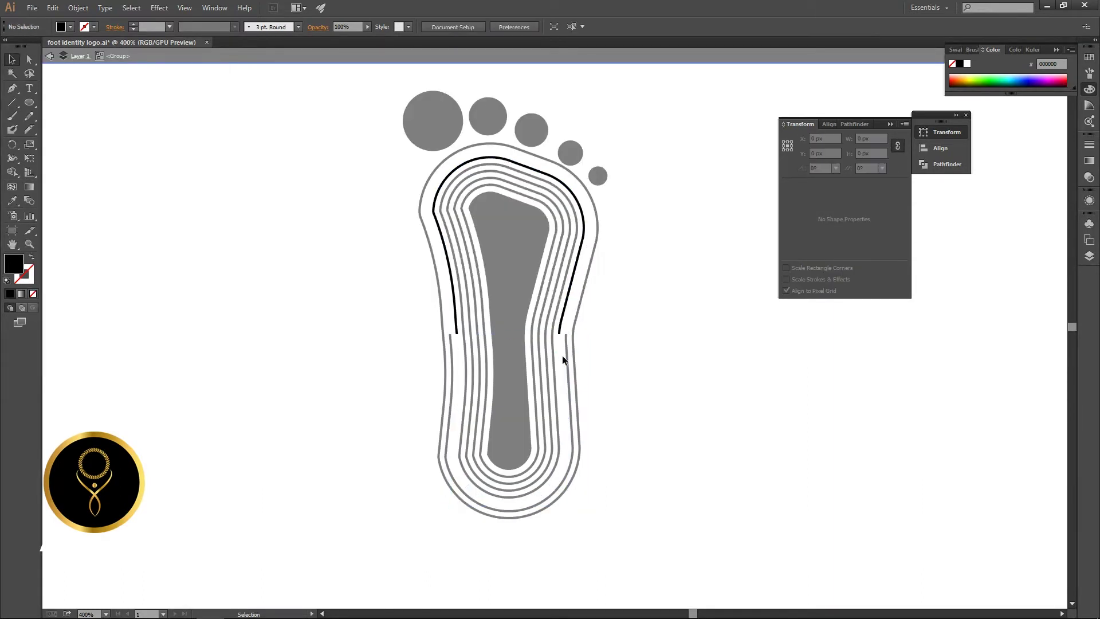
pyautogui.press('Escape')
# Delete the upper half of the fourth sole outline from the outside and the lower half of the fifth one
pyautogui.click(562, 306)
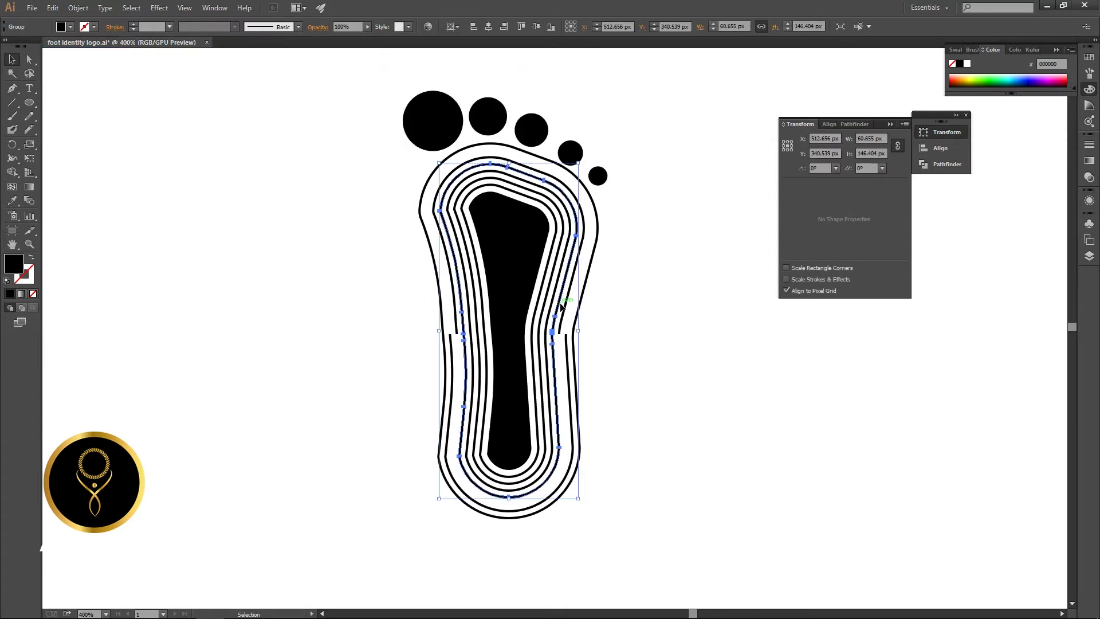
pyautogui.doubleClick(562, 308)
pyautogui.press('Delete')
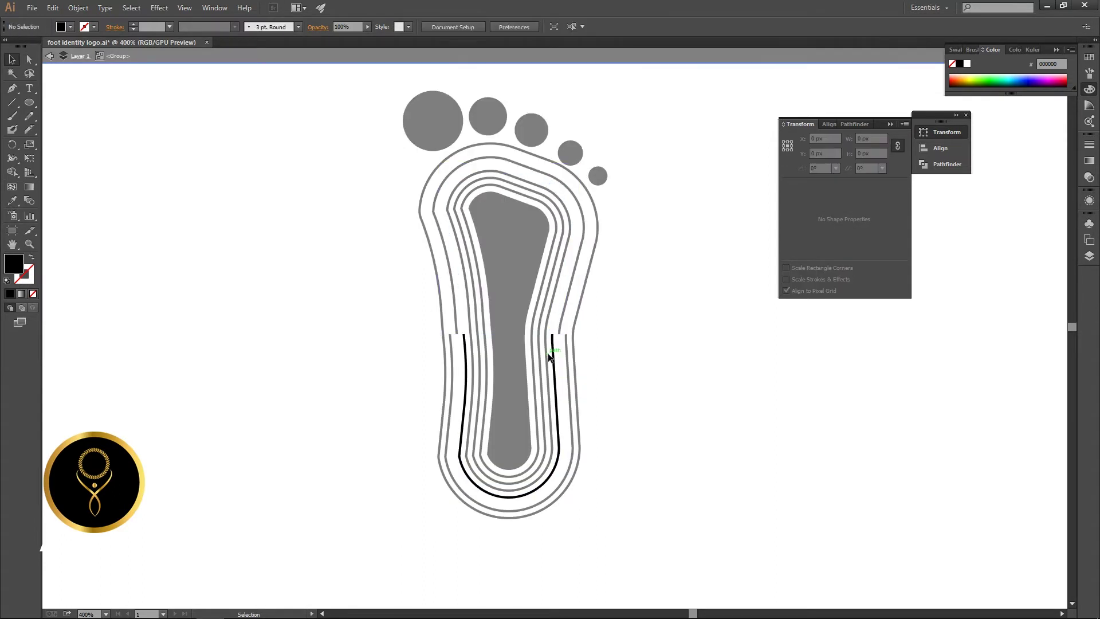
pyautogui.doubleClick(548, 353)
pyautogui.doubleClick(548, 353)
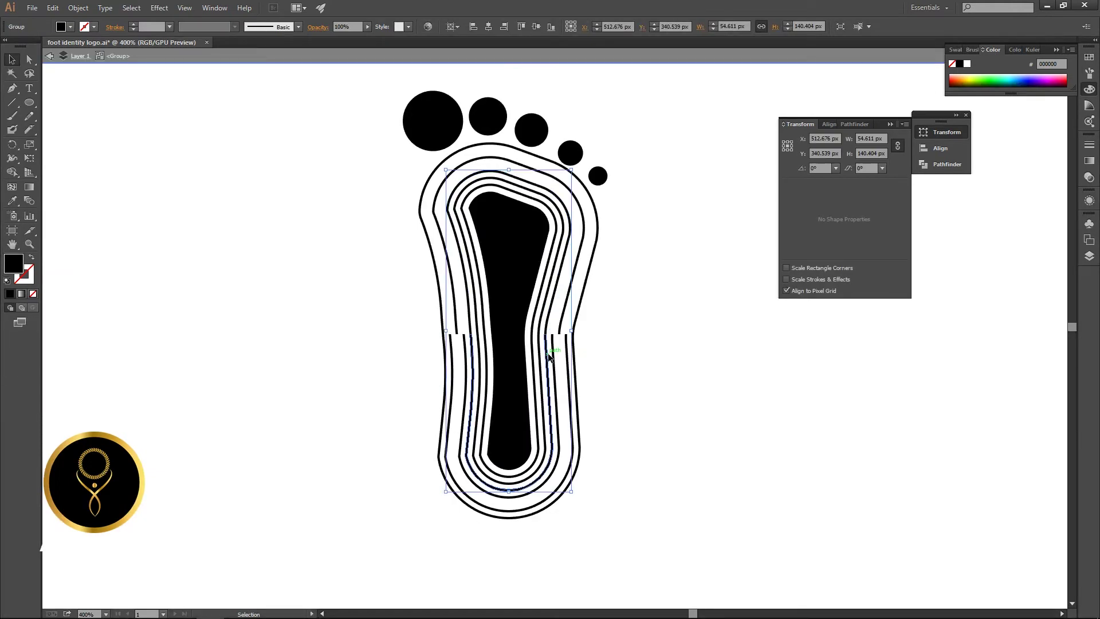
pyautogui.press('Delete')
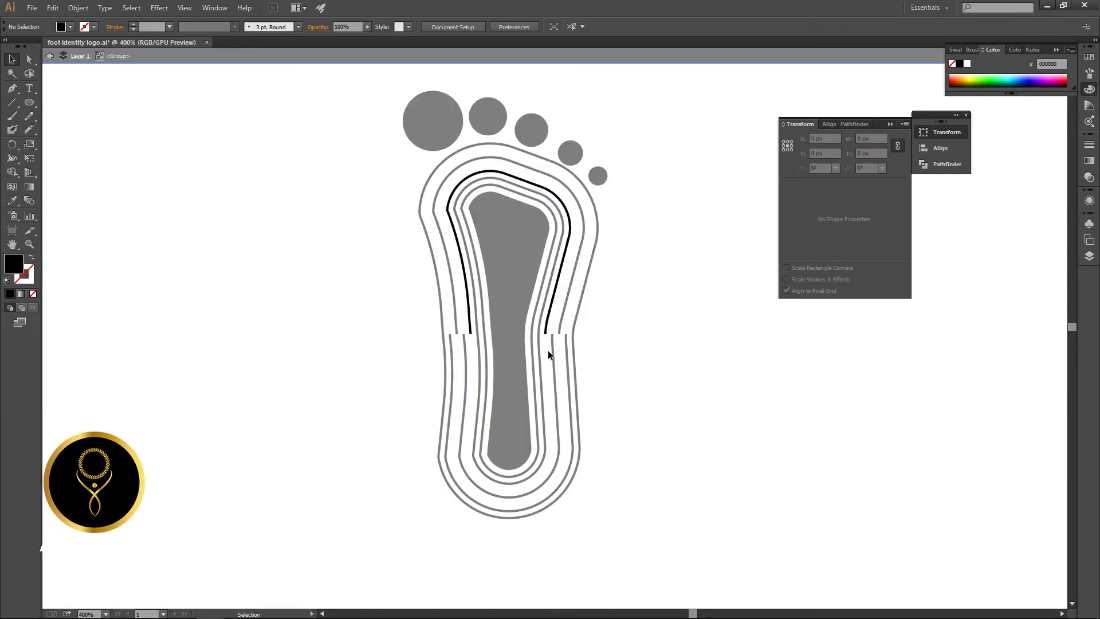
# Delete the upper half of the sixth sole outline and the lower half of the seventh, then leave group isolation
pyautogui.doubleClick(549, 292)
pyautogui.doubleClick(549, 292)
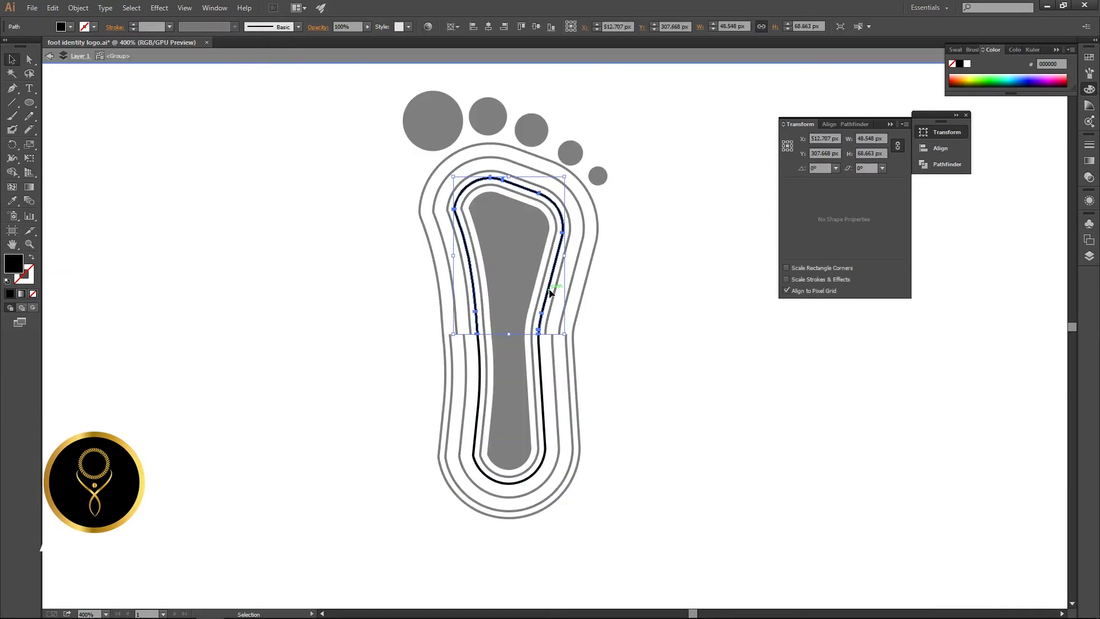
pyautogui.press('Delete')
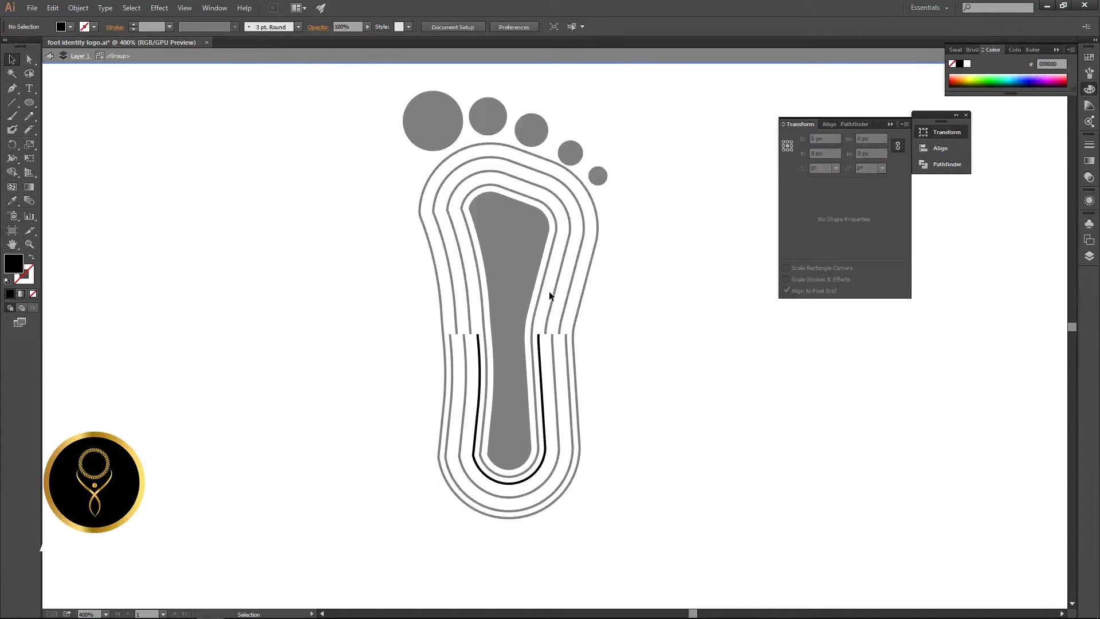
pyautogui.doubleClick(534, 359)
pyautogui.doubleClick(534, 359)
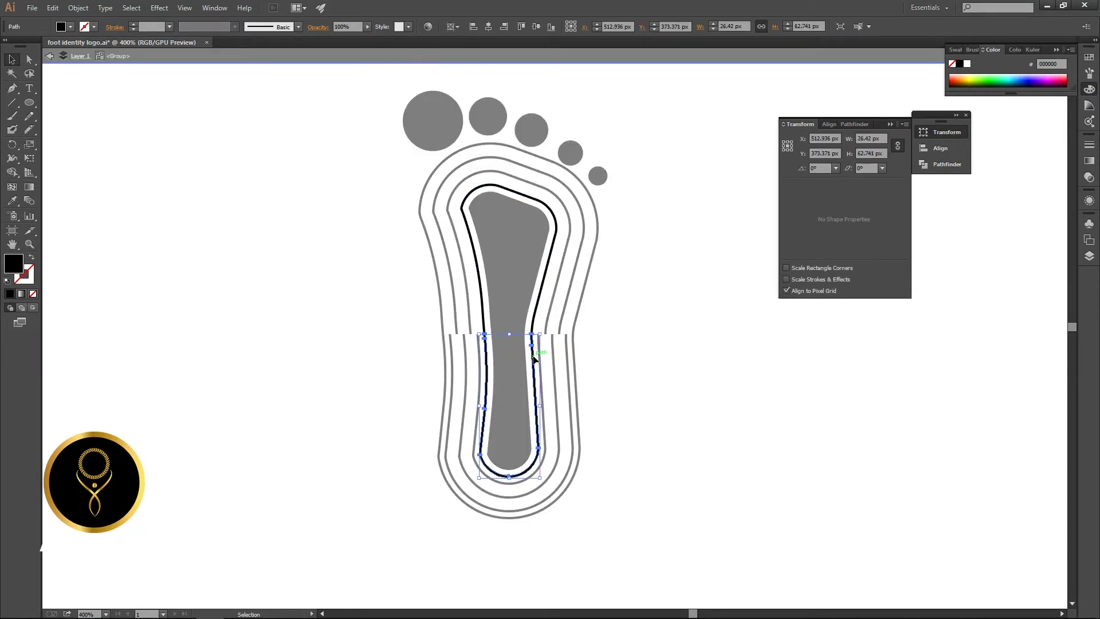
pyautogui.press('Delete')
pyautogui.doubleClick(669, 360)
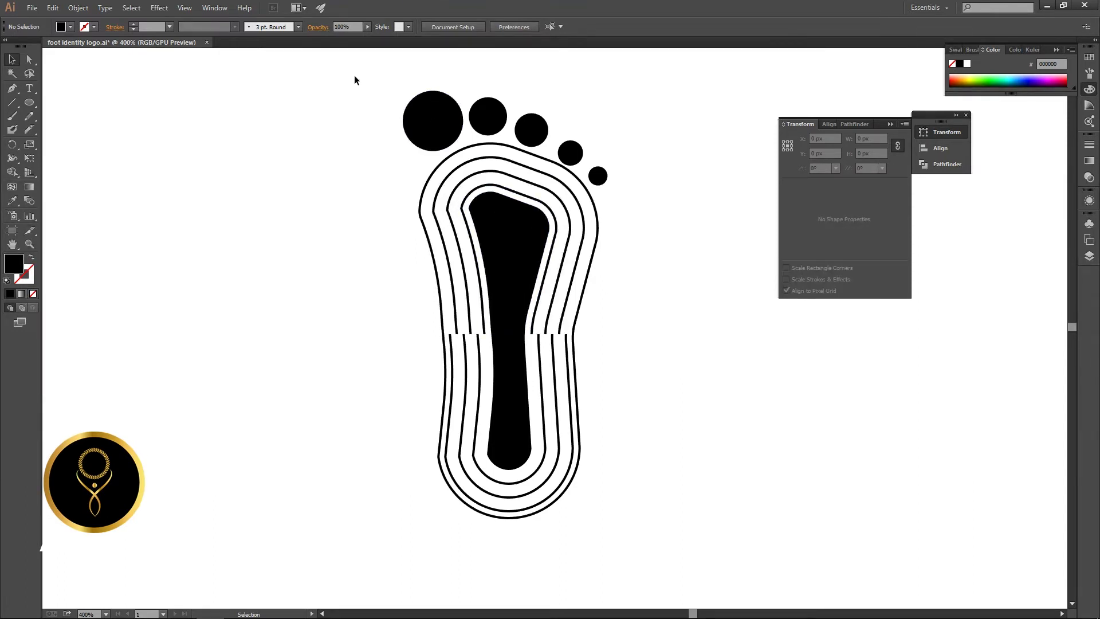
# Select the five toe circles and swap their fill and stroke so they are black outlines without fill
pyautogui.moveTo(354, 76); pyautogui.dragTo(636, 401)
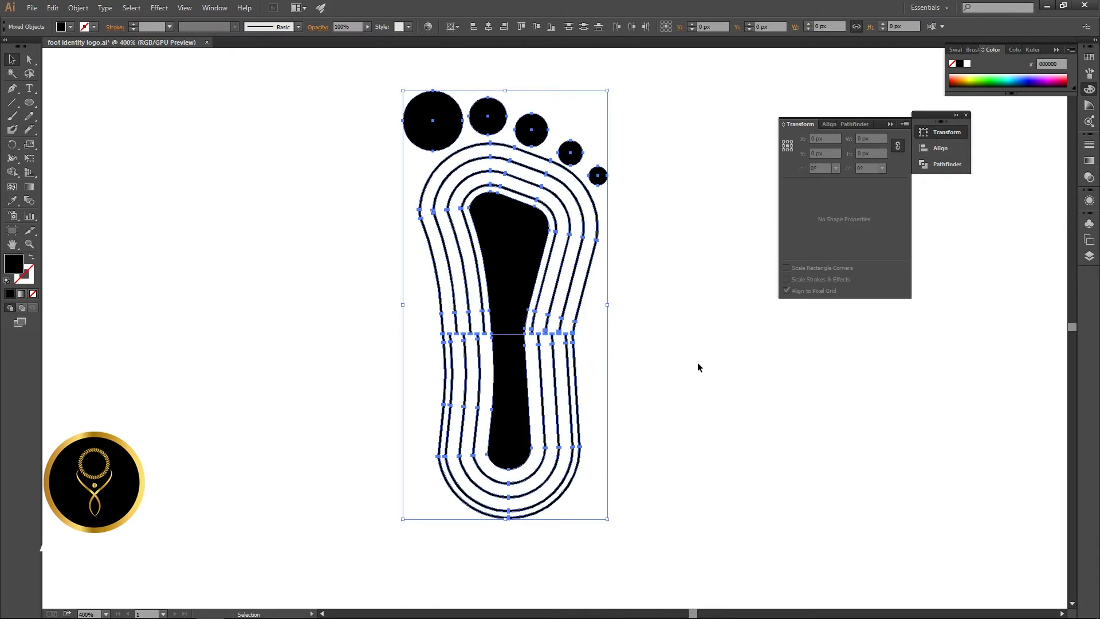
pyautogui.click(676, 241)
pyautogui.click(448, 112)
pyautogui.keyDown('shift'); pyautogui.click(495, 117); pyautogui.keyUp('shift')
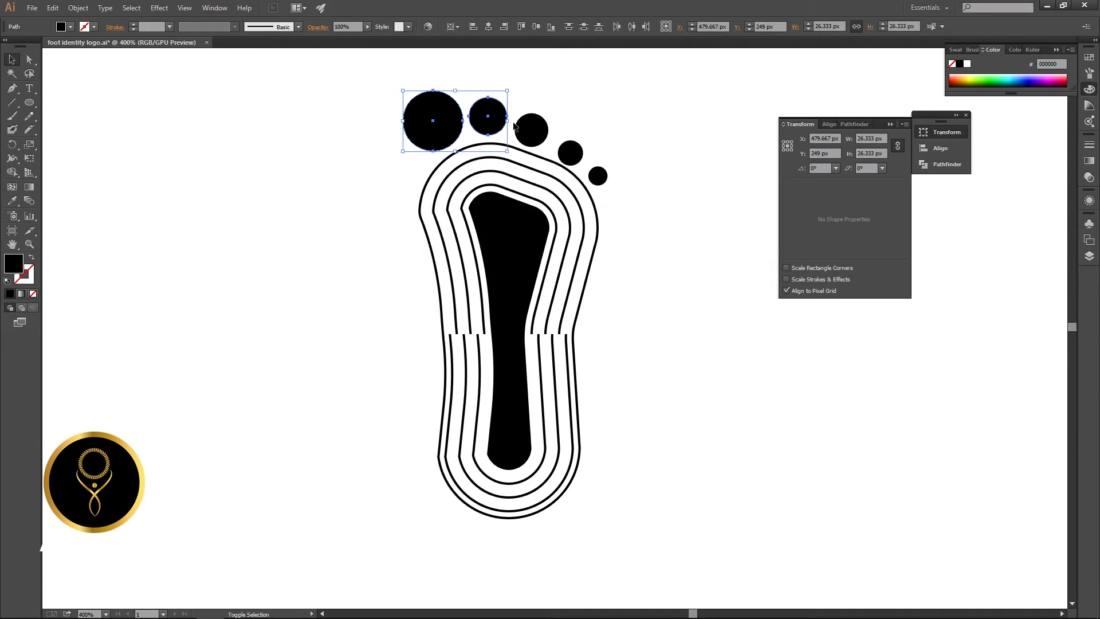
pyautogui.keyDown('shift'); pyautogui.click(532, 130); pyautogui.keyUp('shift')
pyautogui.keyDown('shift'); pyautogui.click(570, 153); pyautogui.keyUp('shift')
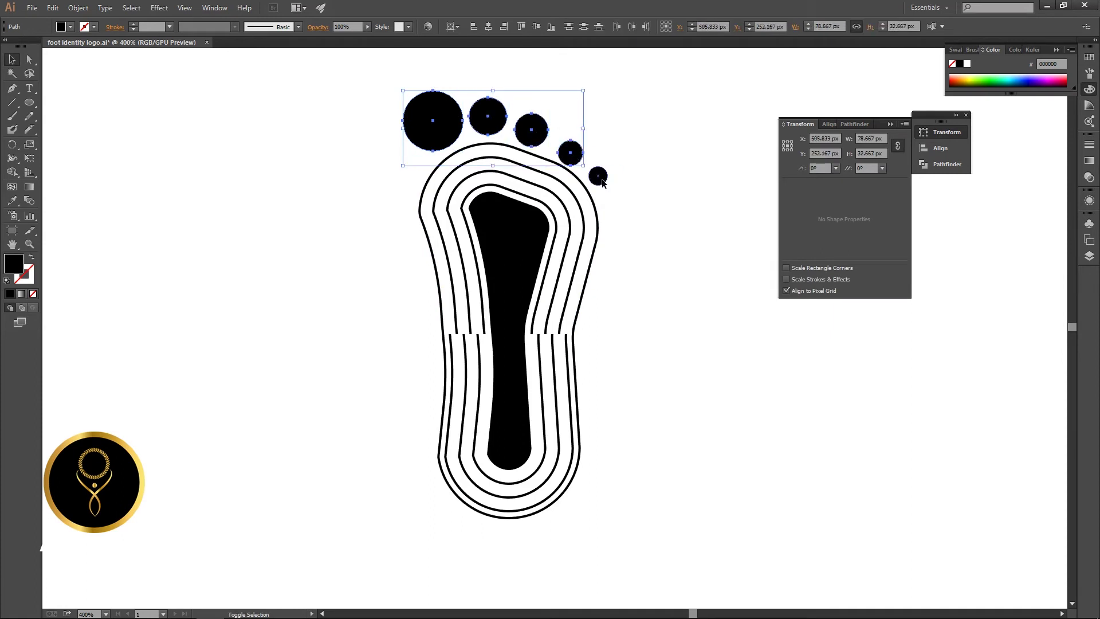
pyautogui.keyDown('shift'); pyautogui.click(602, 180); pyautogui.keyUp('shift')
pyautogui.hotkey('shift', 'x')
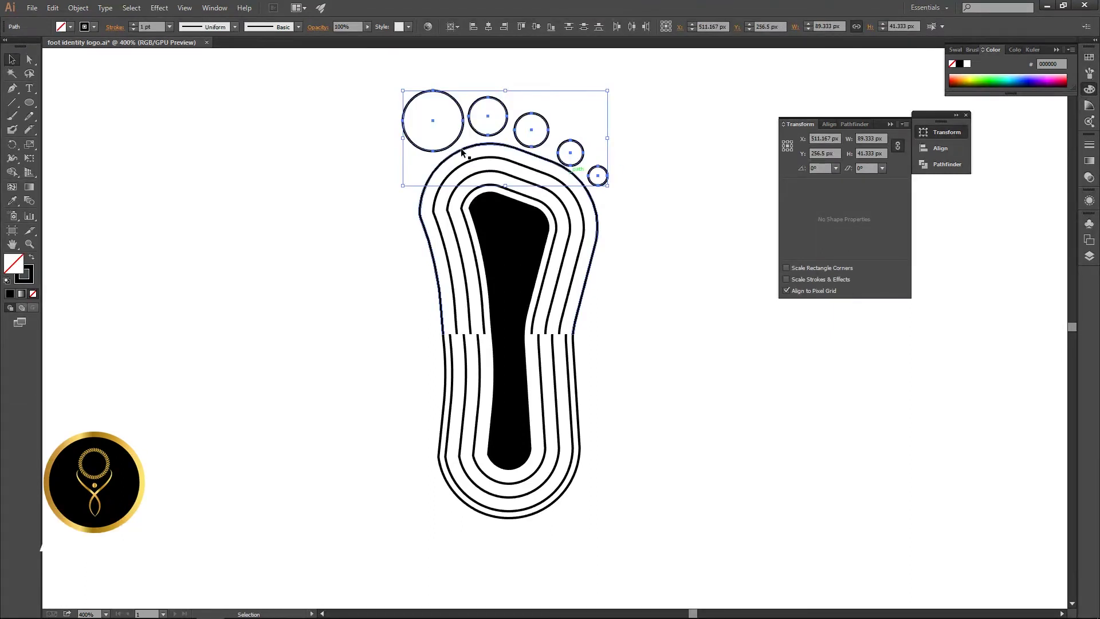
# Offset the five toe circles by -3 px to add an inner ring in each toe
pyautogui.click(79, 7)
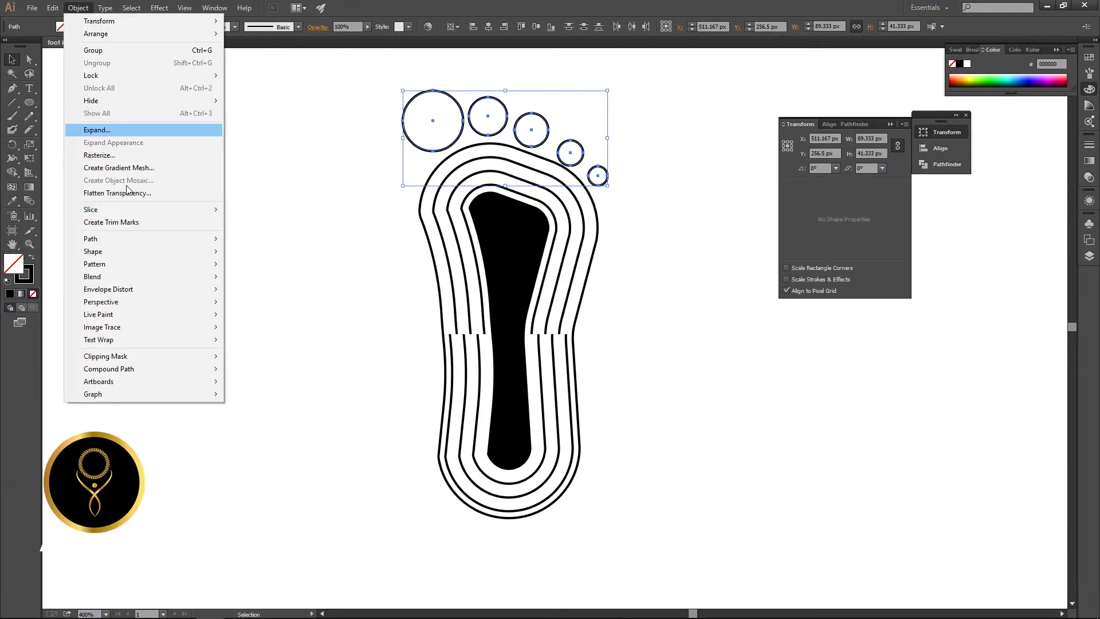
pyautogui.moveTo(142, 241)
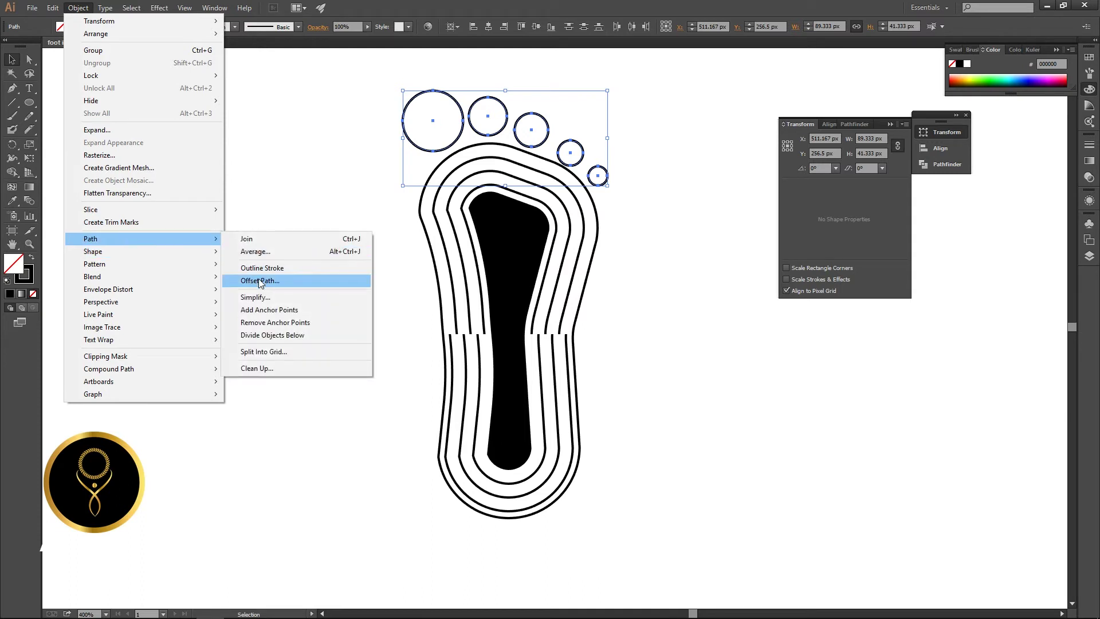
pyautogui.click(259, 279)
pyautogui.click(794, 211)
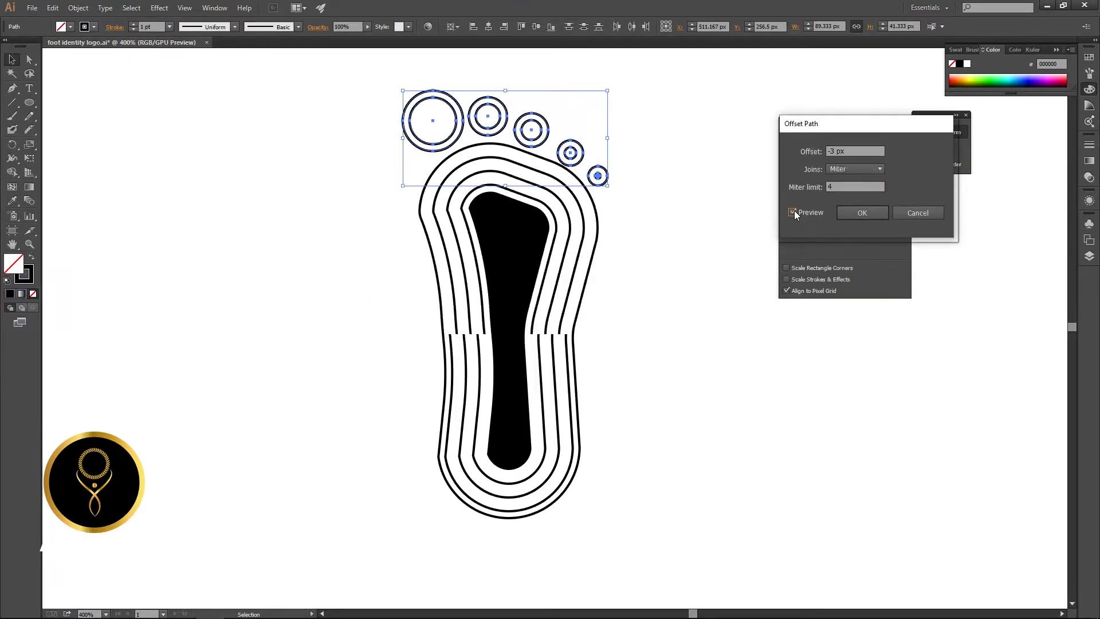
pyautogui.click(854, 212)
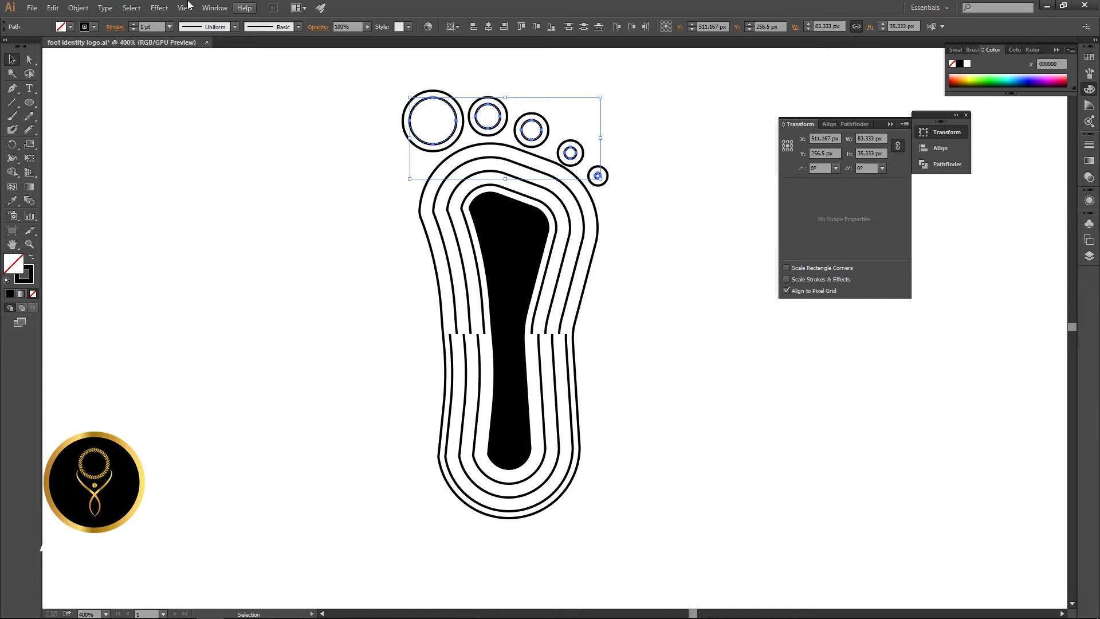
# Offset the toes' new inner rings by another -3 px and deselect the result
pyautogui.click(78, 8)
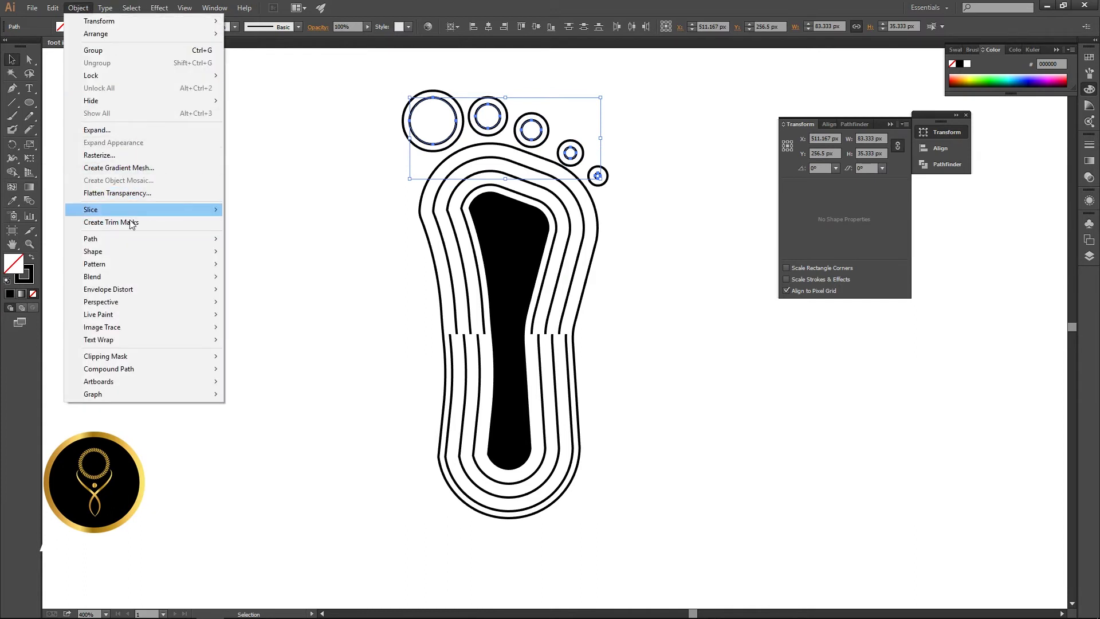
pyautogui.moveTo(129, 239)
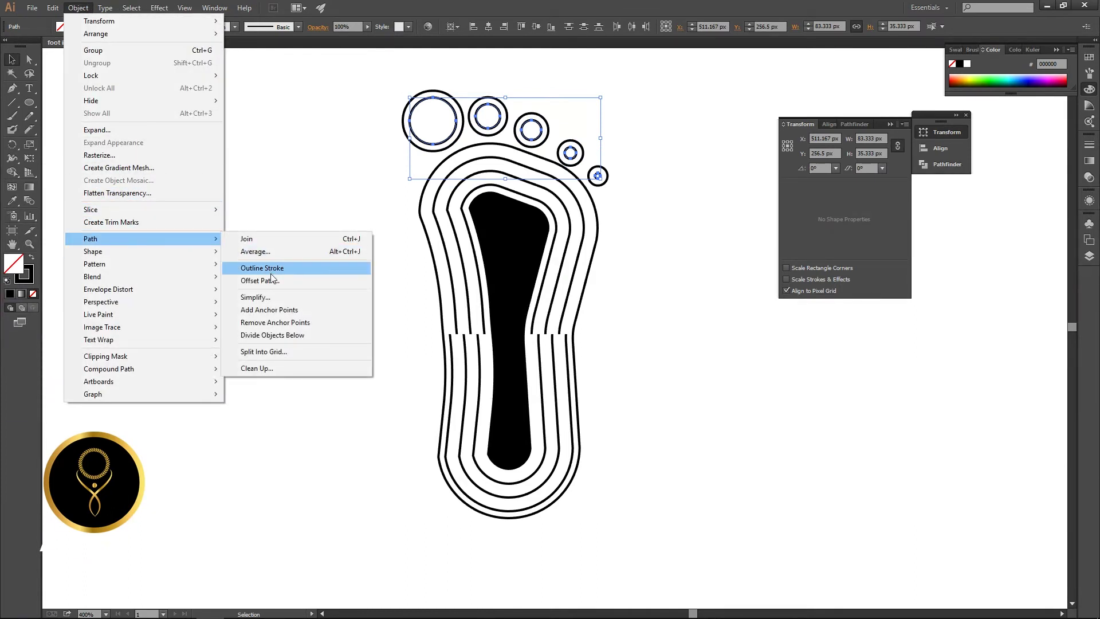
pyautogui.click(321, 280)
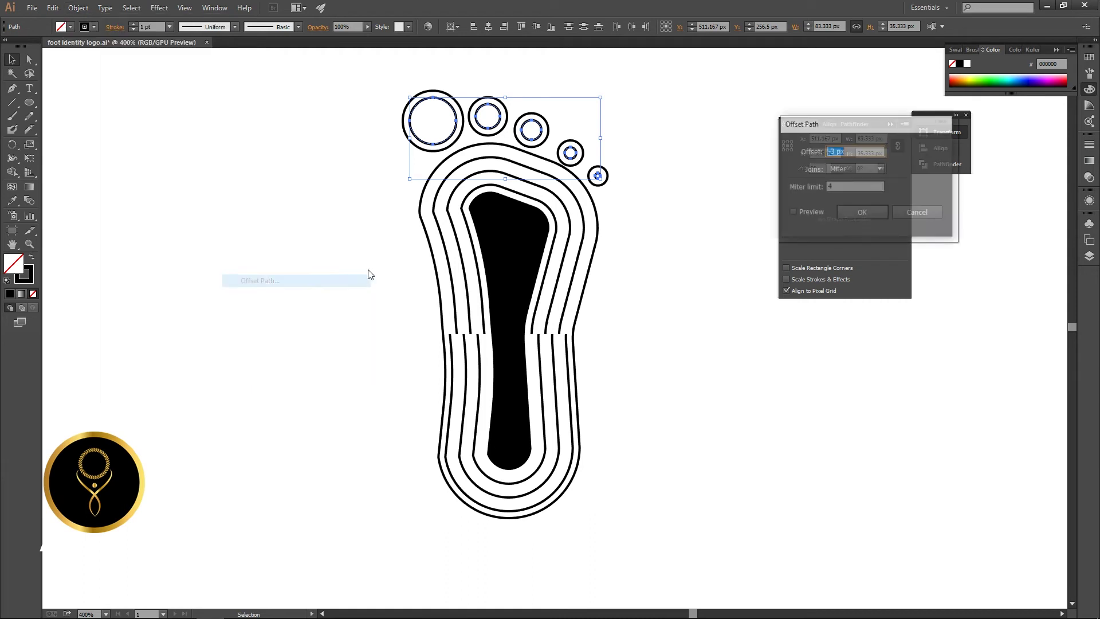
pyautogui.click(793, 212)
pyautogui.click(863, 212)
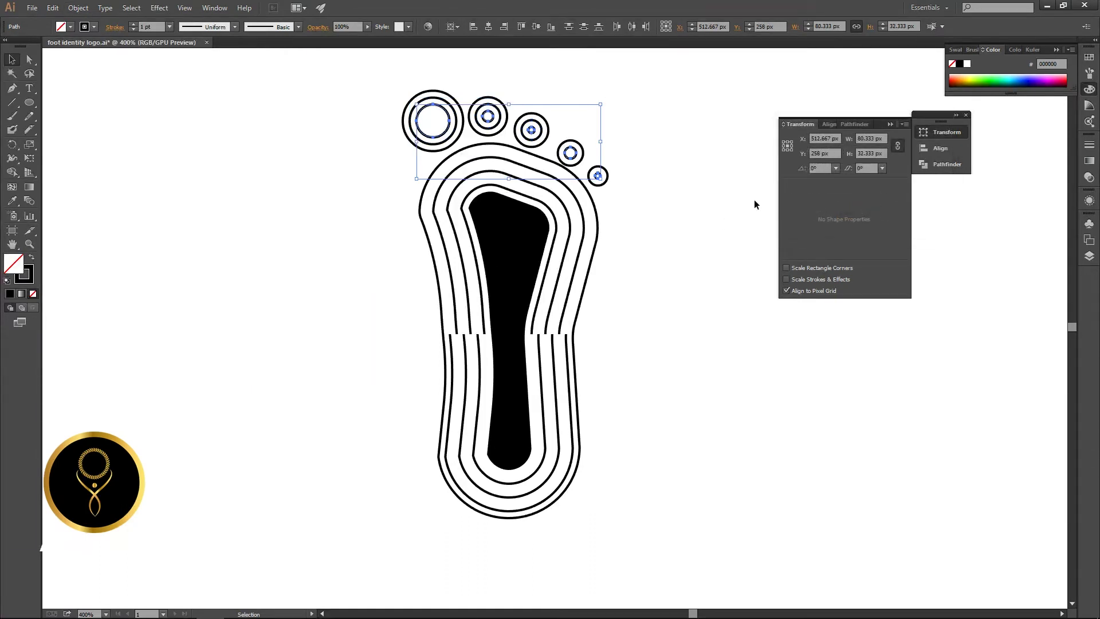
pyautogui.click(755, 200)
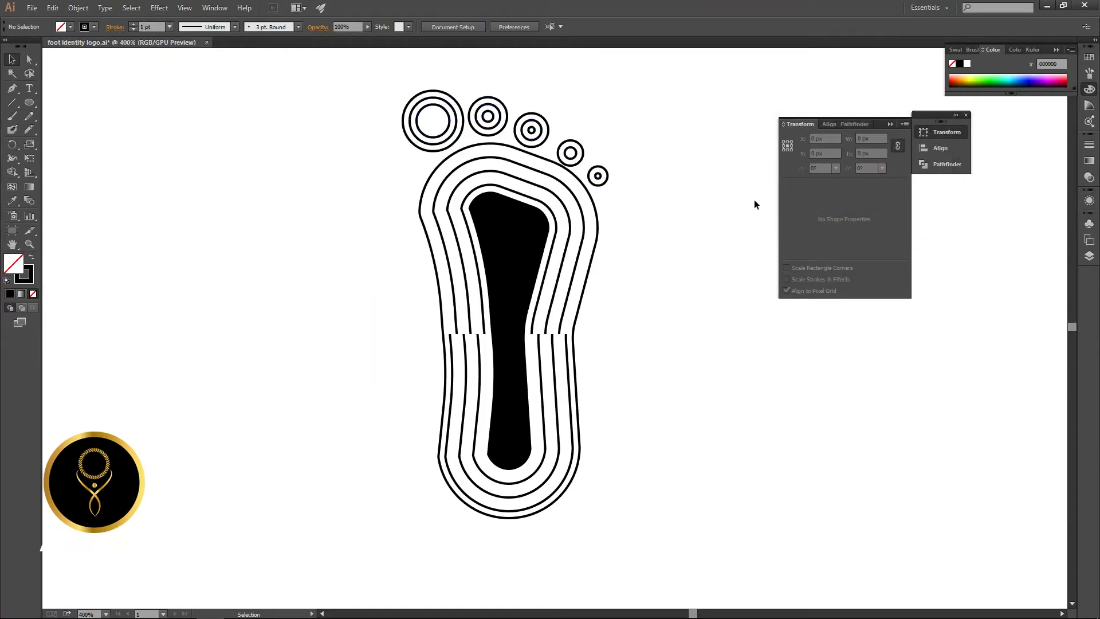
# Offset the big toe's innermost ring by -3 px to add a fourth concentric circle
pyautogui.click(433, 106)
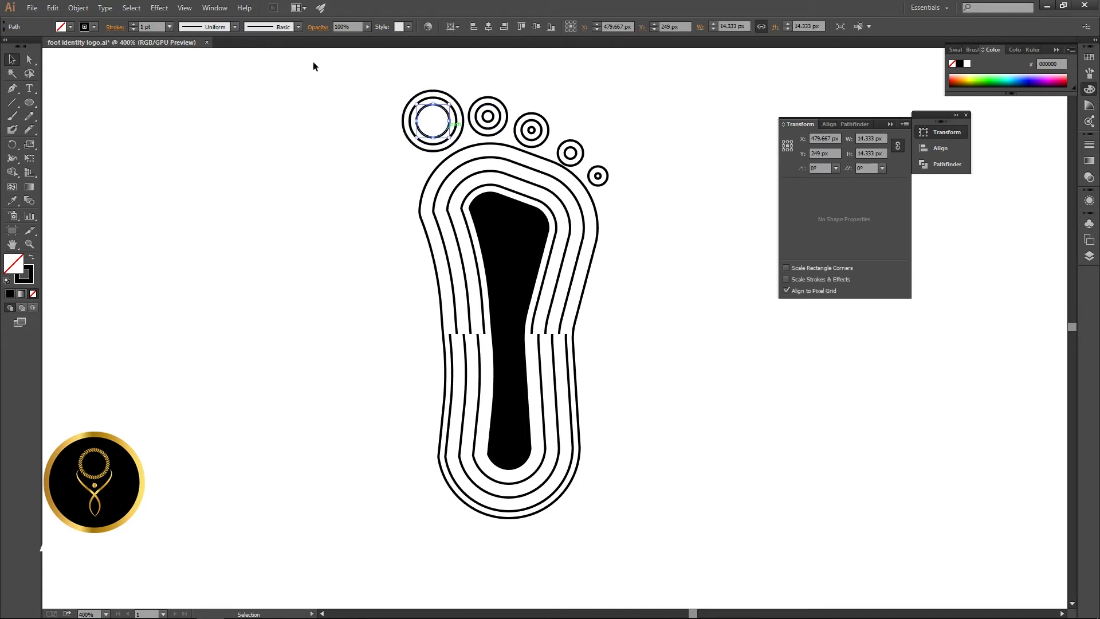
pyautogui.click(78, 8)
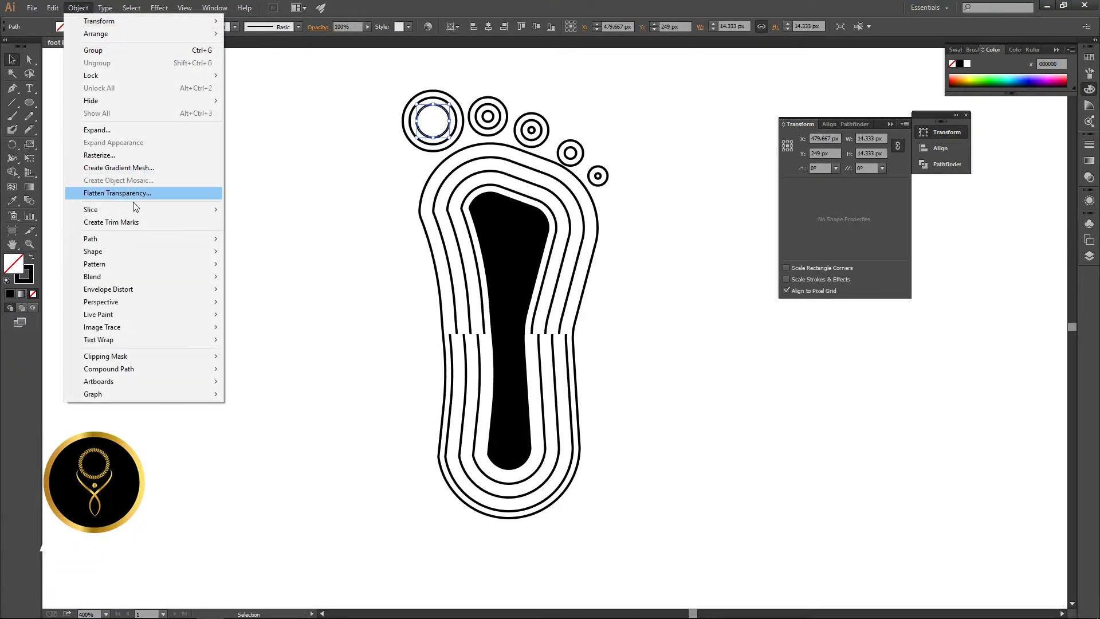
pyautogui.moveTo(140, 241)
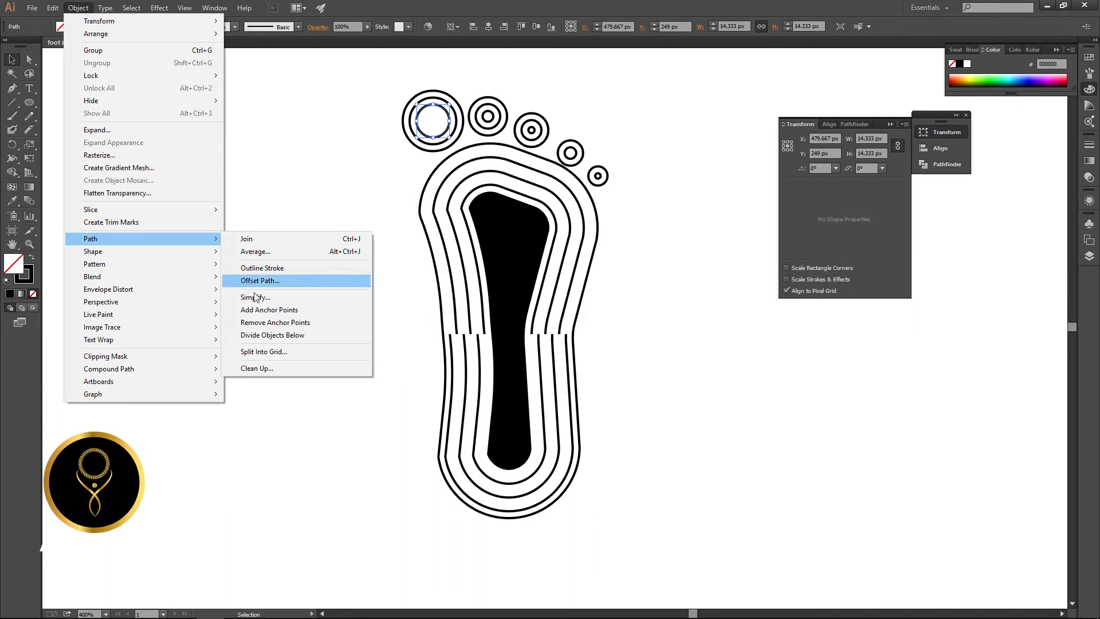
pyautogui.click(272, 281)
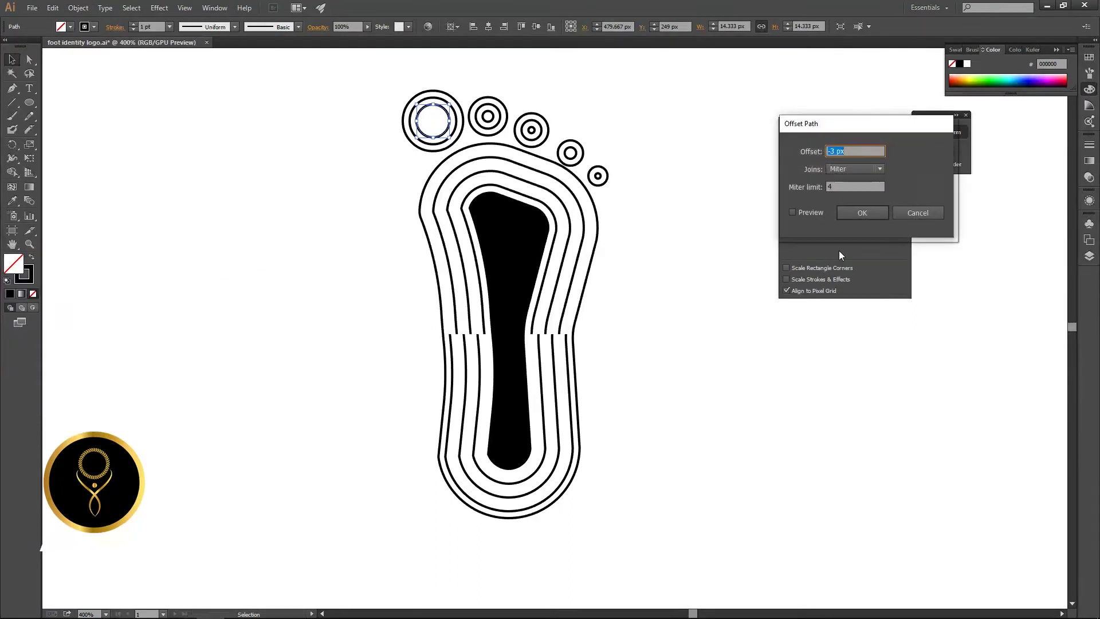
pyautogui.click(795, 212)
pyautogui.click(875, 213)
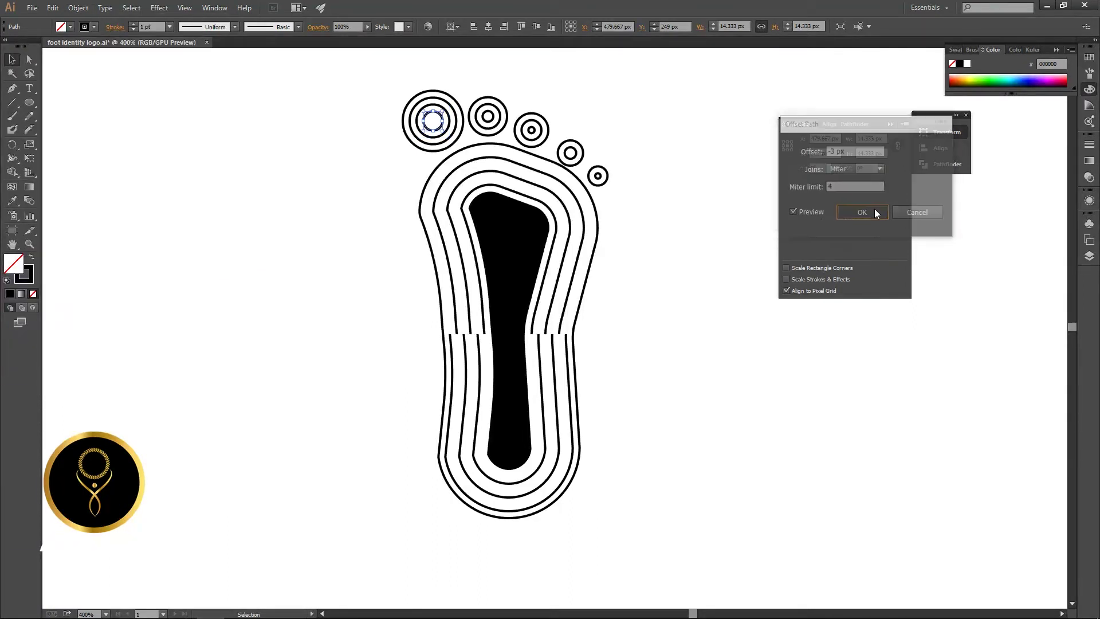
# Swap the fill and stroke of the smallest toe's innermost circle so it becomes a solid black dot
pyautogui.click(757, 205)
pyautogui.scroll(2, 610, 170)
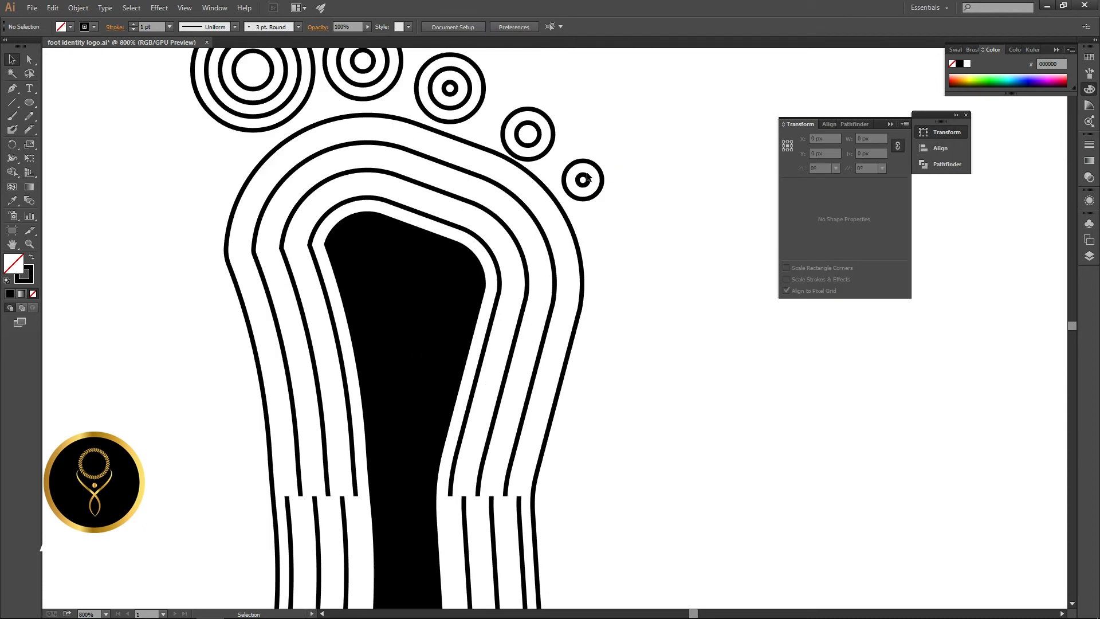
pyautogui.click(586, 176)
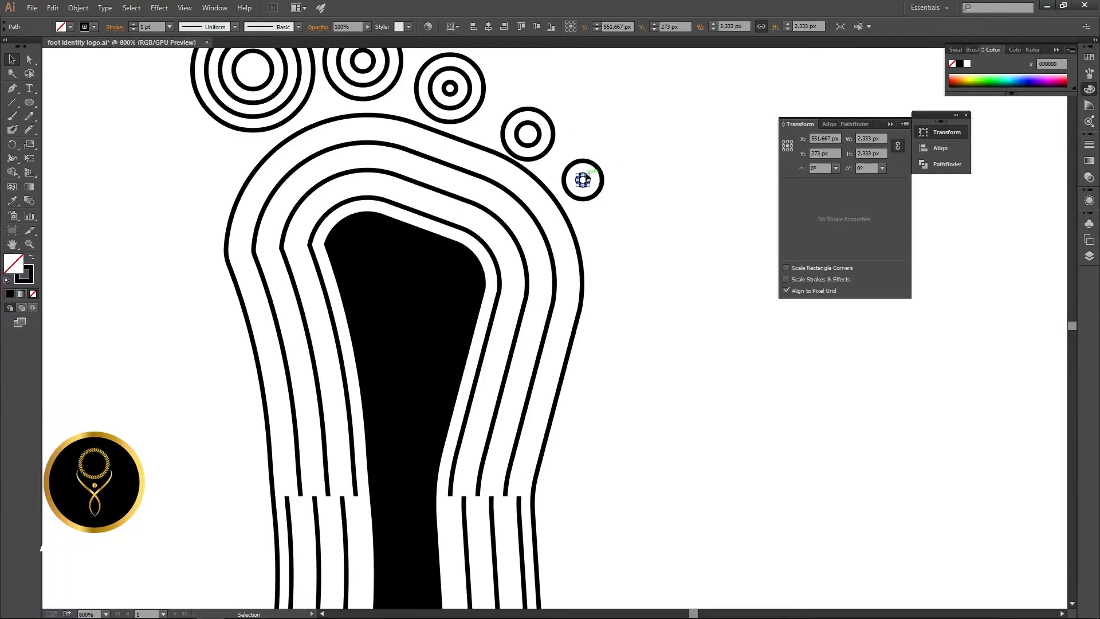
pyautogui.click(627, 187)
pyautogui.keyDown('shift'); pyautogui.click(584, 180); pyautogui.keyUp('shift')
pyautogui.hotkey('shift', 'x')
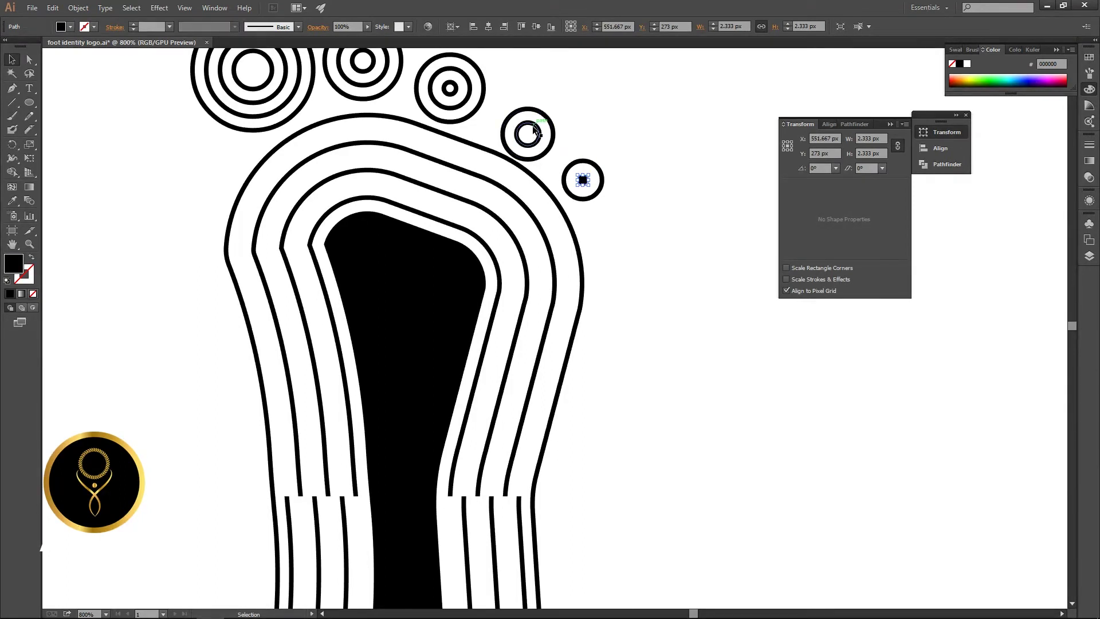
# Add a solid black dot about 2.85 px wide, centred inside the fourth toe's 5 px inner ring
pyautogui.click(528, 134)
pyautogui.hotkey('shift', 'x')
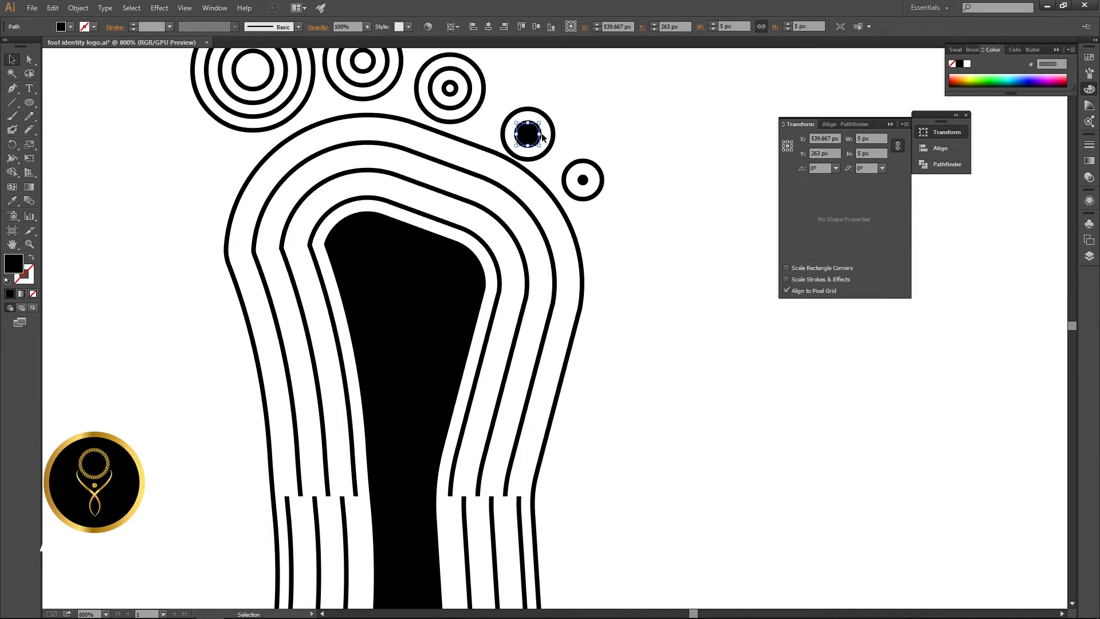
pyautogui.scroll(2, 543, 137)
pyautogui.moveTo(529, 106); pyautogui.dragTo(518, 118)
pyautogui.scroll(-1, 391, 129)
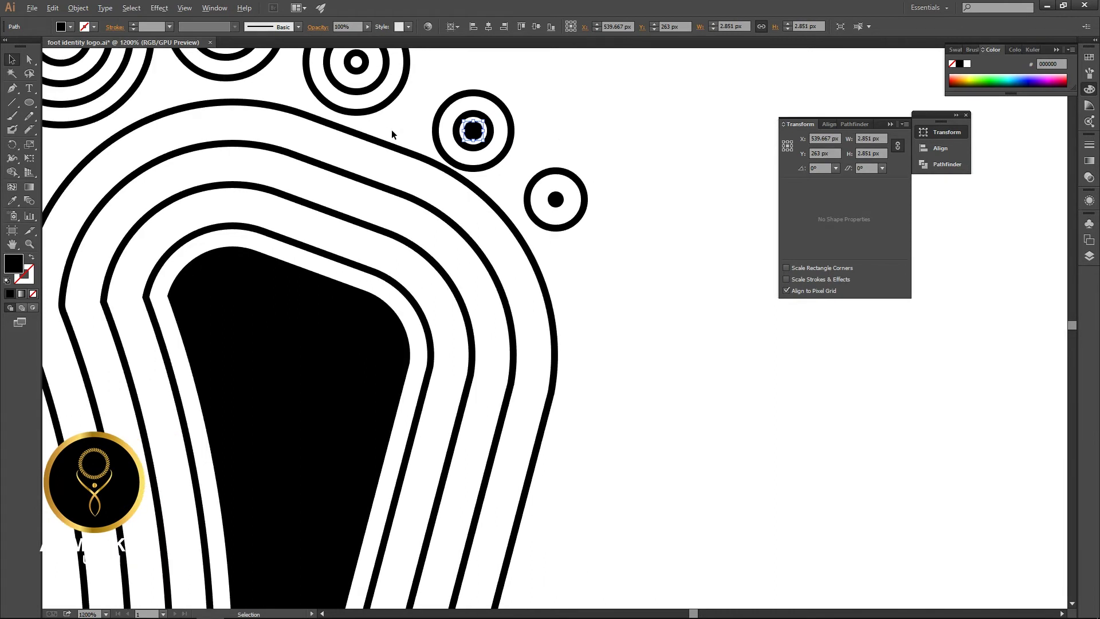
# Turn the third toe's innermost circle into a solid black dot by swapping its fill and stroke
pyautogui.moveTo(391, 129); pyautogui.dragTo(447, 284)
pyautogui.moveTo(528, 281); pyautogui.dragTo(422, 211)
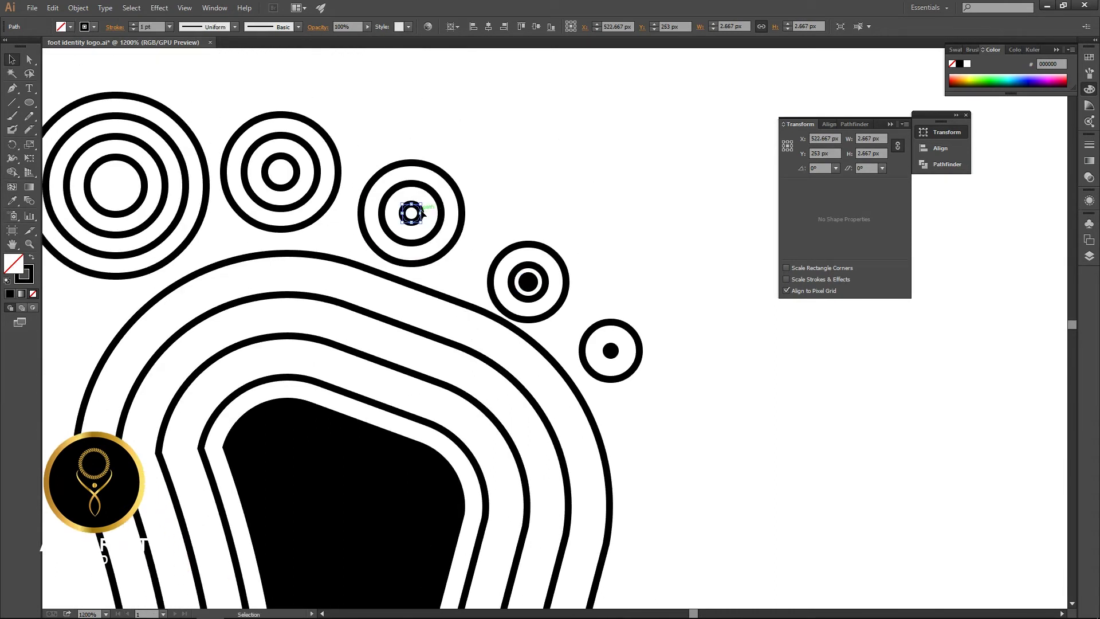
pyautogui.press('Delete')
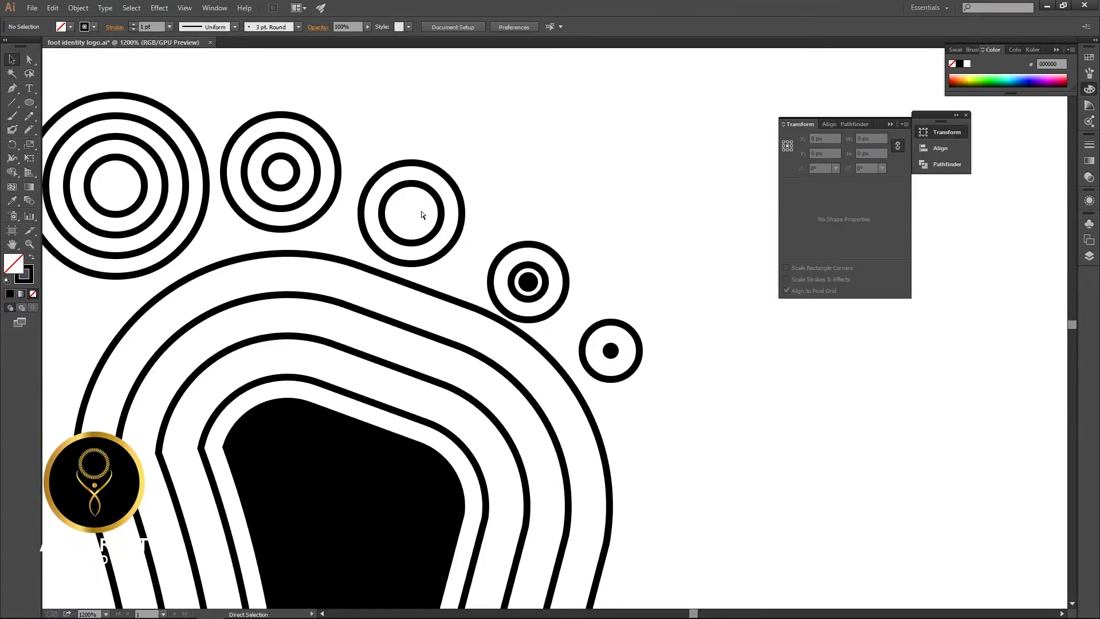
pyautogui.hotkey('ctrl', 'z')
pyautogui.hotkey('shift', 'x')
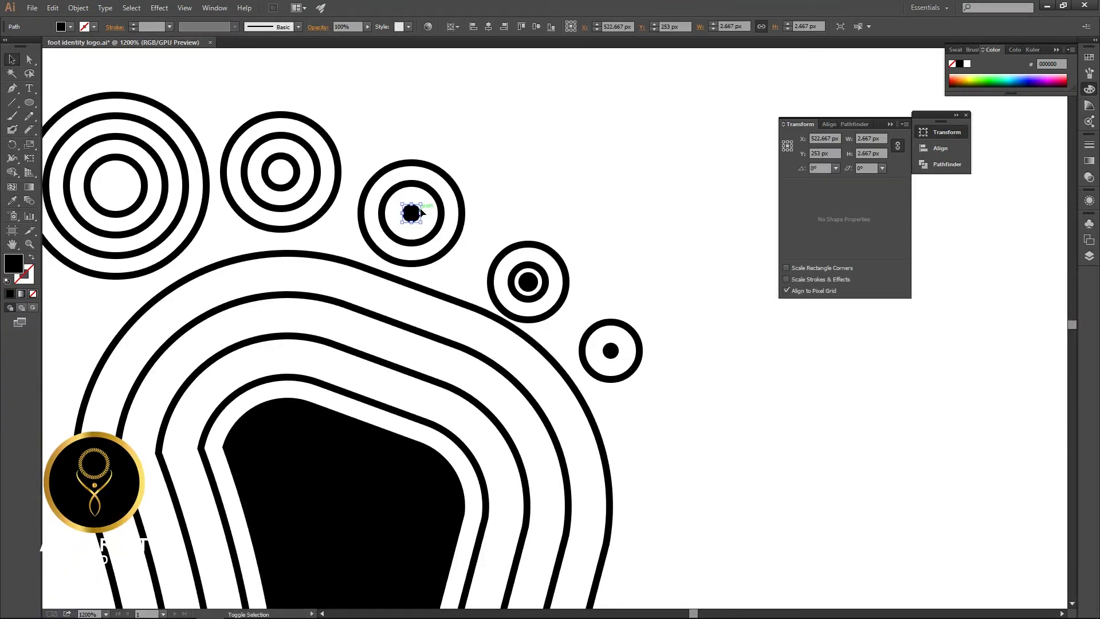
pyautogui.click(506, 173)
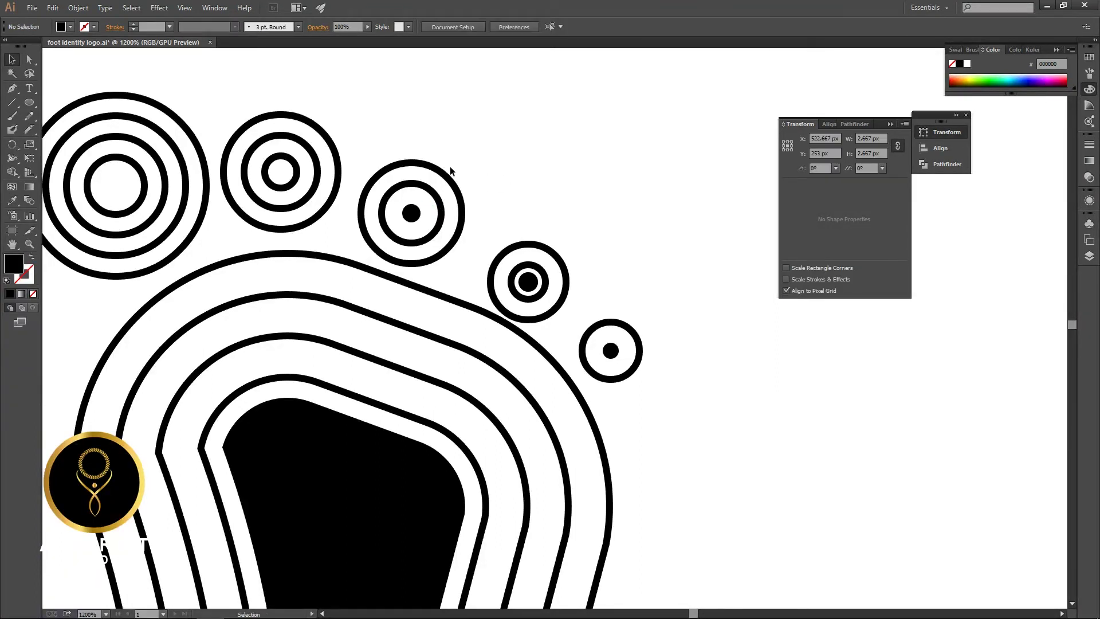
# Swap fill and stroke on the innermost circles of the second toe and the big toe to make both solid black
pyautogui.click(297, 172)
pyautogui.hotkey('shift', 'x')
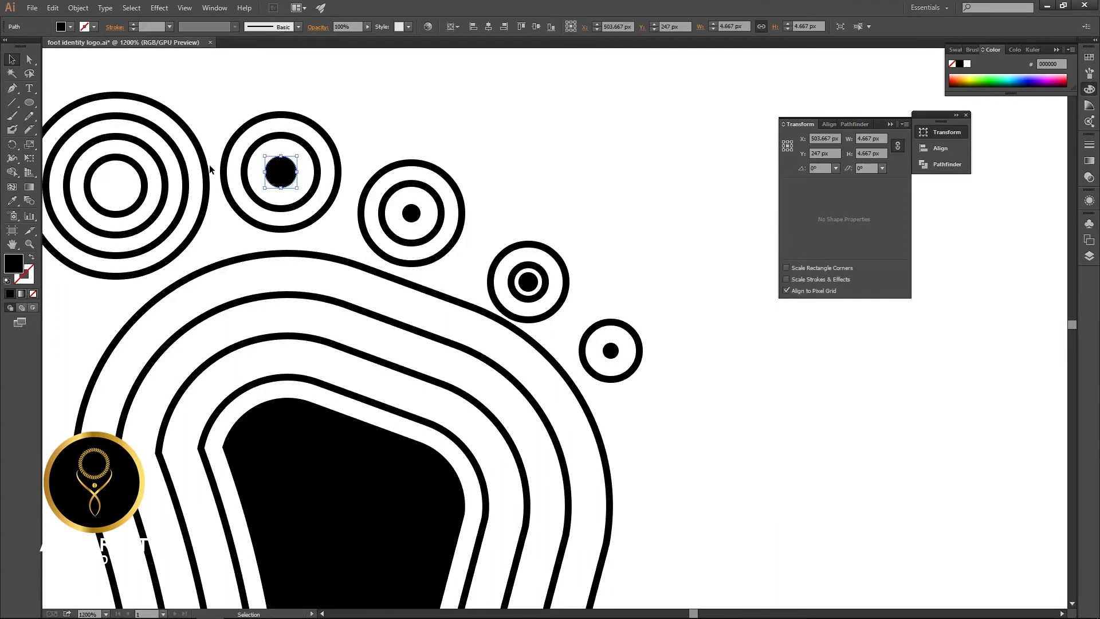
pyautogui.click(148, 180)
pyautogui.click(144, 182)
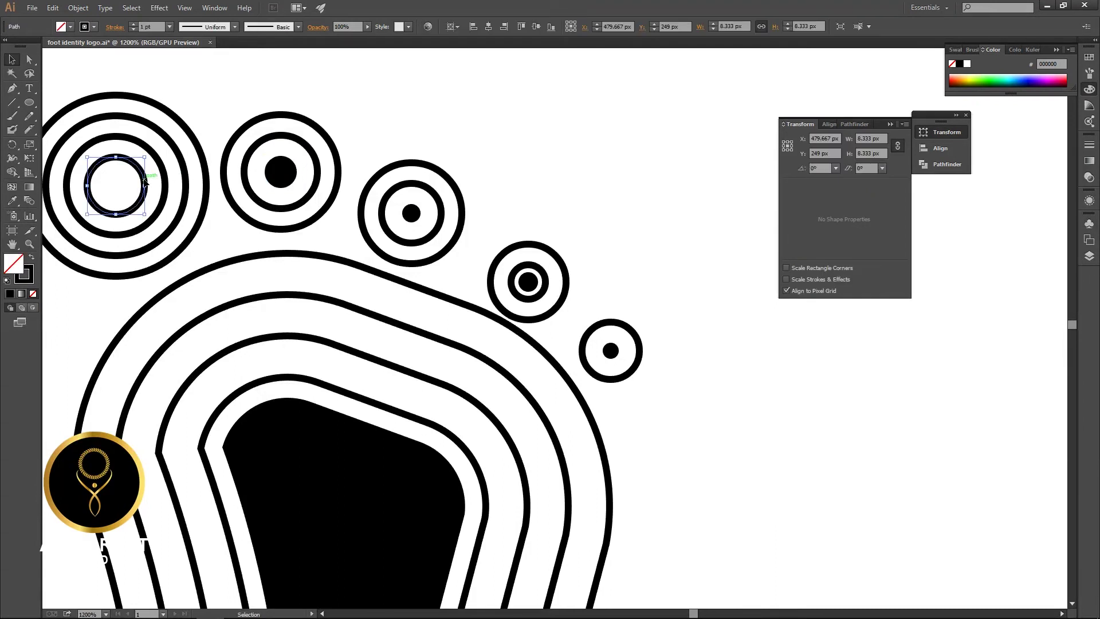
pyautogui.hotkey('shift', 'x')
pyautogui.click(290, 235)
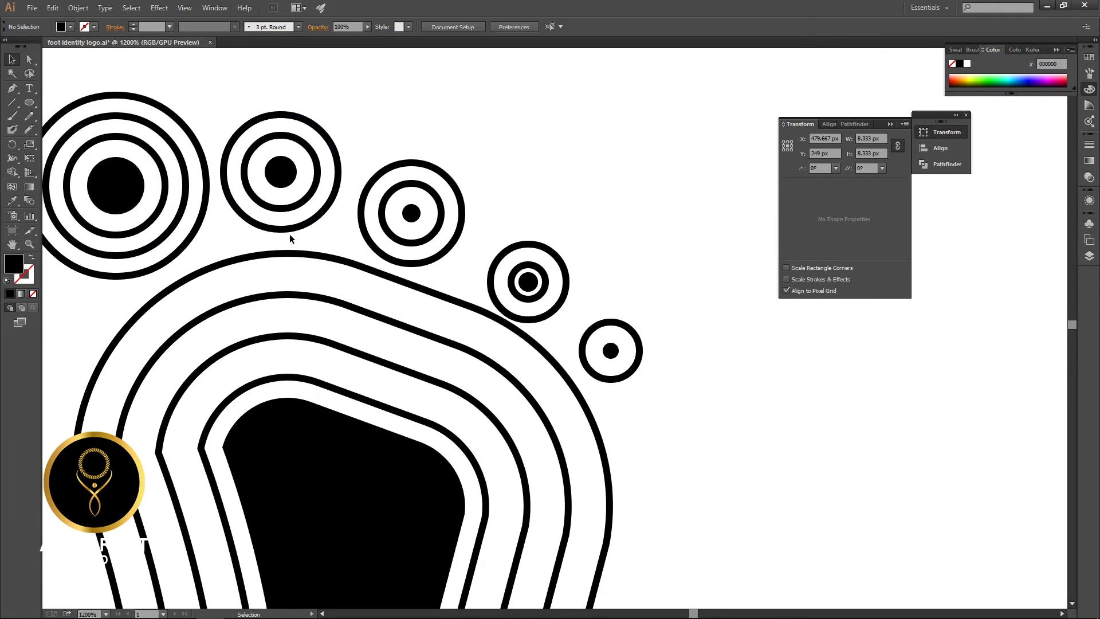
# Enlarge the third toe's solid dot slightly from its centre
pyautogui.keyDown('alt'); pyautogui.scroll(-8, 421, 259); pyautogui.keyUp('alt')
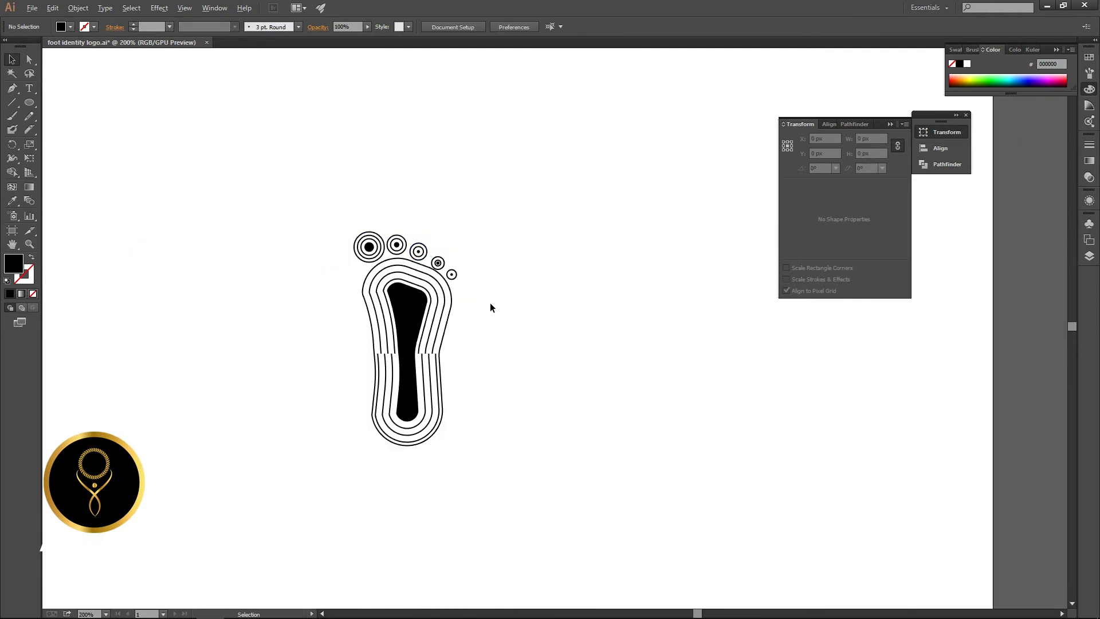
pyautogui.keyDown('alt'); pyautogui.scroll(1, 440, 292); pyautogui.keyUp('alt')
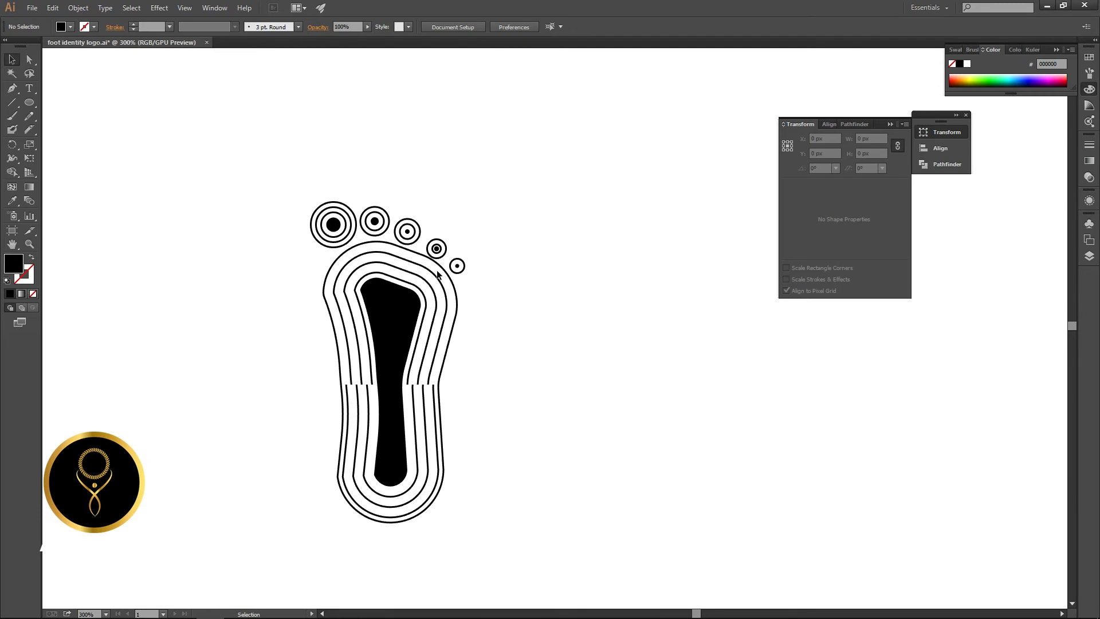
pyautogui.keyDown('alt'); pyautogui.scroll(4, 421, 239); pyautogui.keyUp('alt')
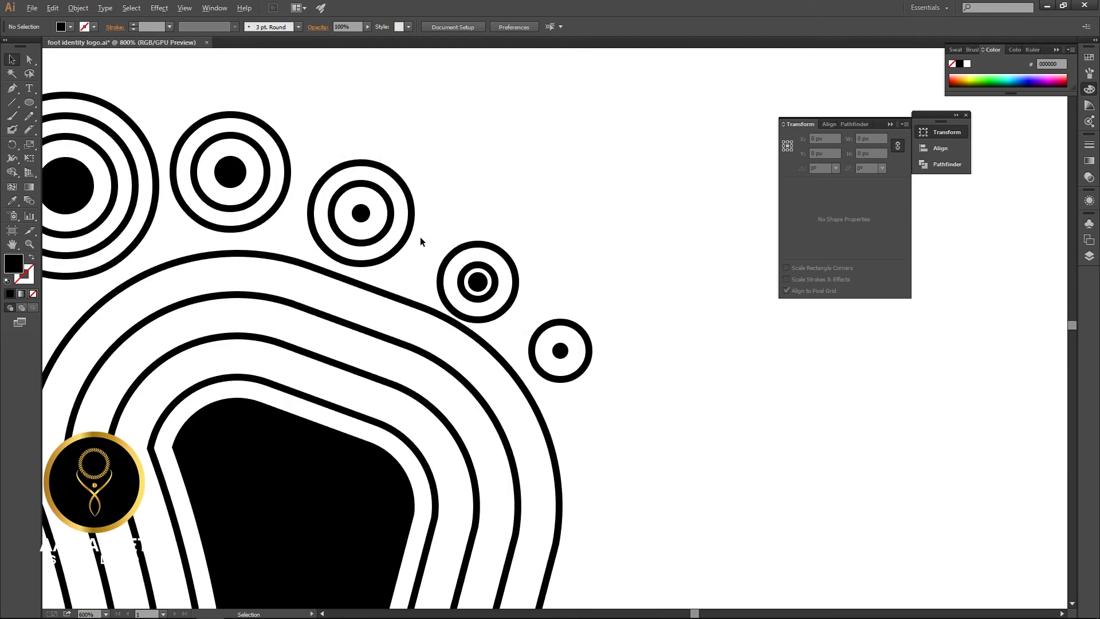
pyautogui.click(369, 212)
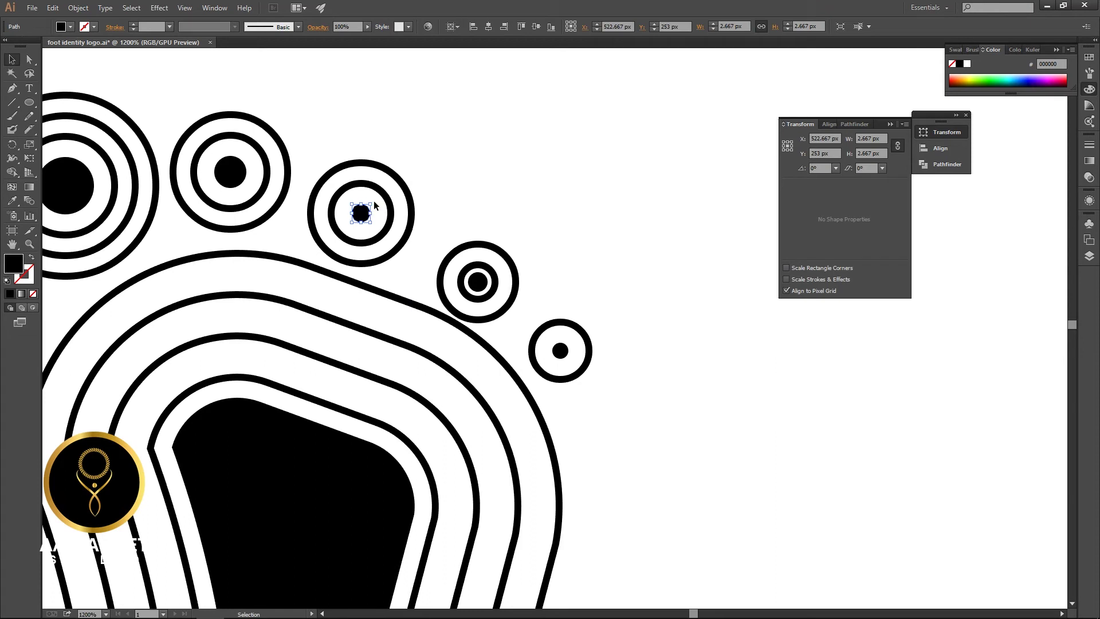
pyautogui.moveTo(370, 205); pyautogui.dragTo(374, 199)
# Enlarge the fourth toe's middle ring from its centre to about 6.17 px wide
pyautogui.click(492, 269)
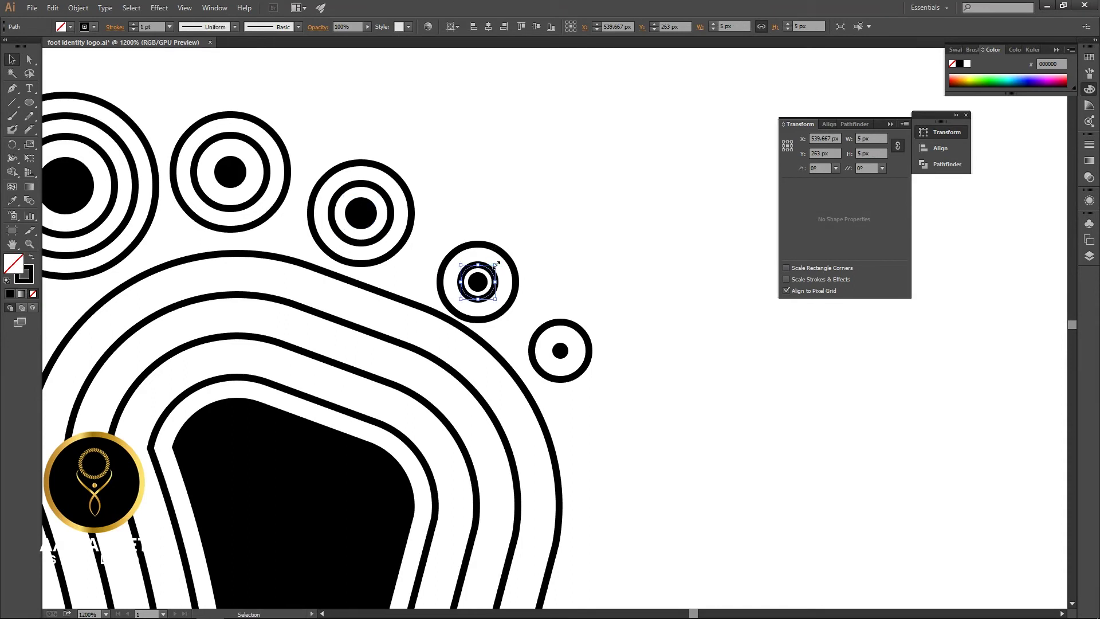
pyautogui.moveTo(496, 264); pyautogui.dragTo(500, 261)
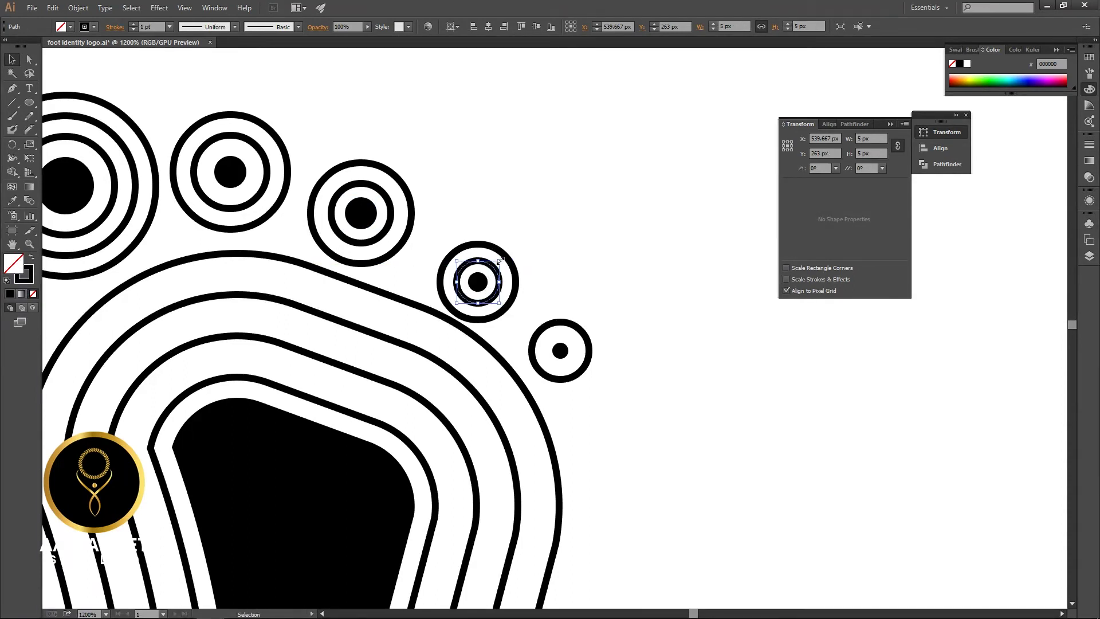
pyautogui.click(614, 284)
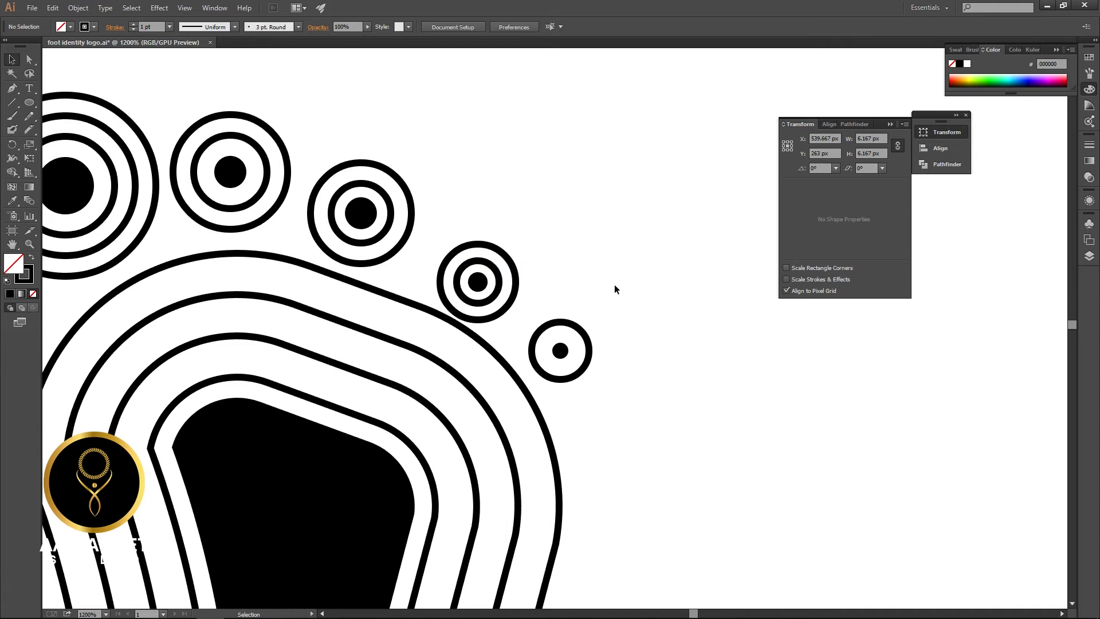
# Add a middle ring about 4.67 px wide to the smallest toe as a reduced, centred copy of its outer circle
pyautogui.click(582, 334)
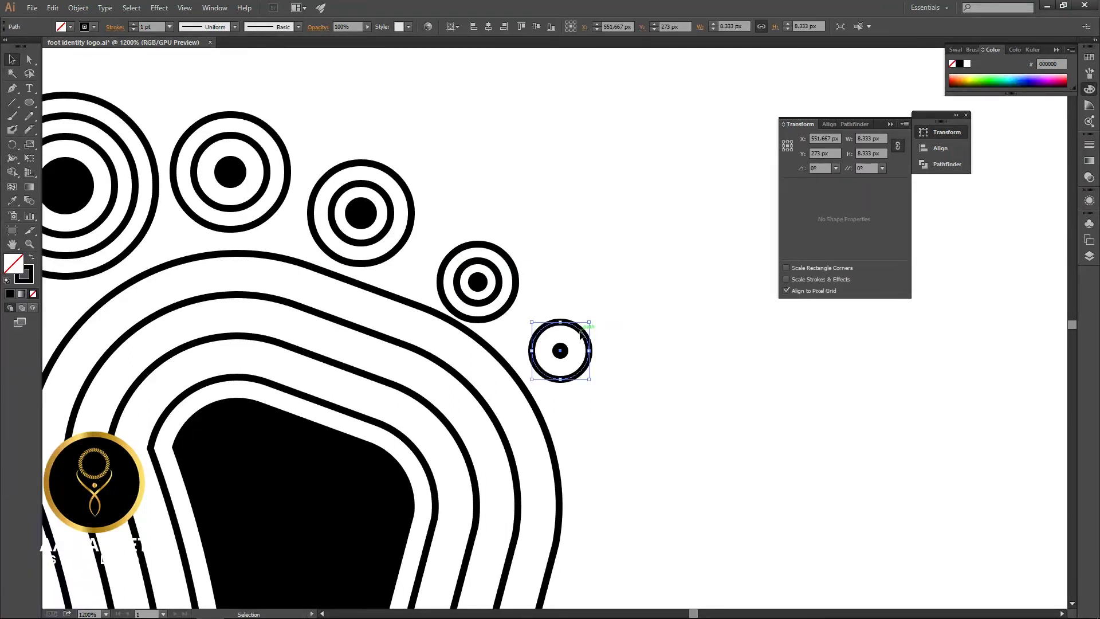
pyautogui.press('a')
pyautogui.press('v')
pyautogui.moveTo(591, 324); pyautogui.dragTo(585, 337)
pyautogui.click(645, 351)
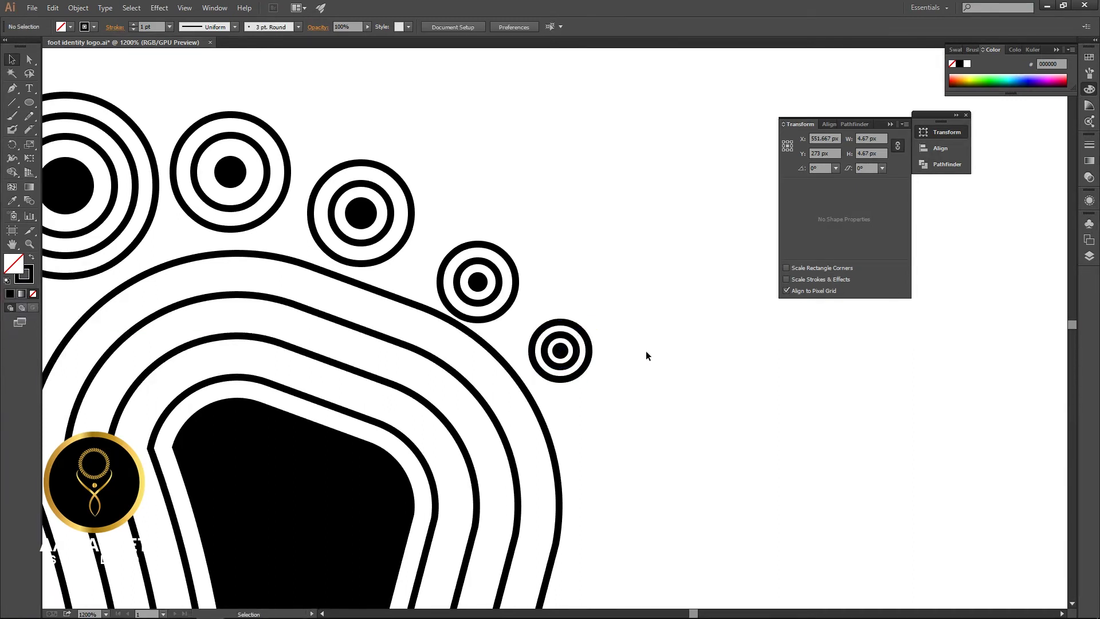
# Select all of the fourth toe's circles and move them up, away from the sole's outline, to Y 261 px
pyautogui.scroll(-1, 646, 351)
pyautogui.scroll(-2, 646, 351)
pyautogui.moveTo(678, 422); pyautogui.dragTo(631, 276)
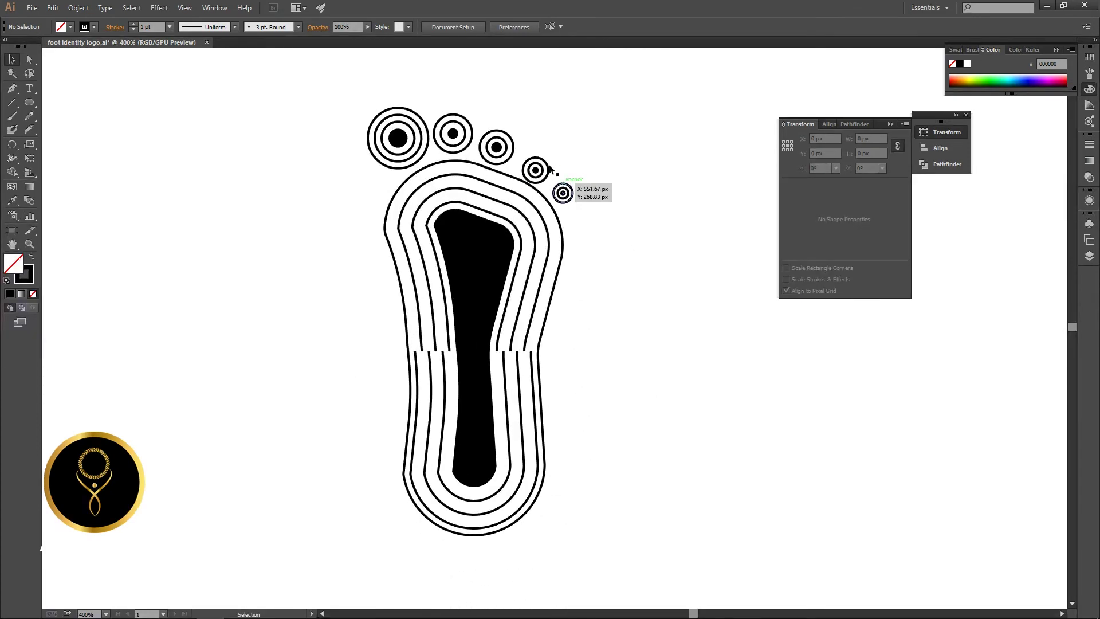
pyautogui.scroll(2, 549, 166)
pyautogui.moveTo(509, 199); pyautogui.dragTo(509, 196)
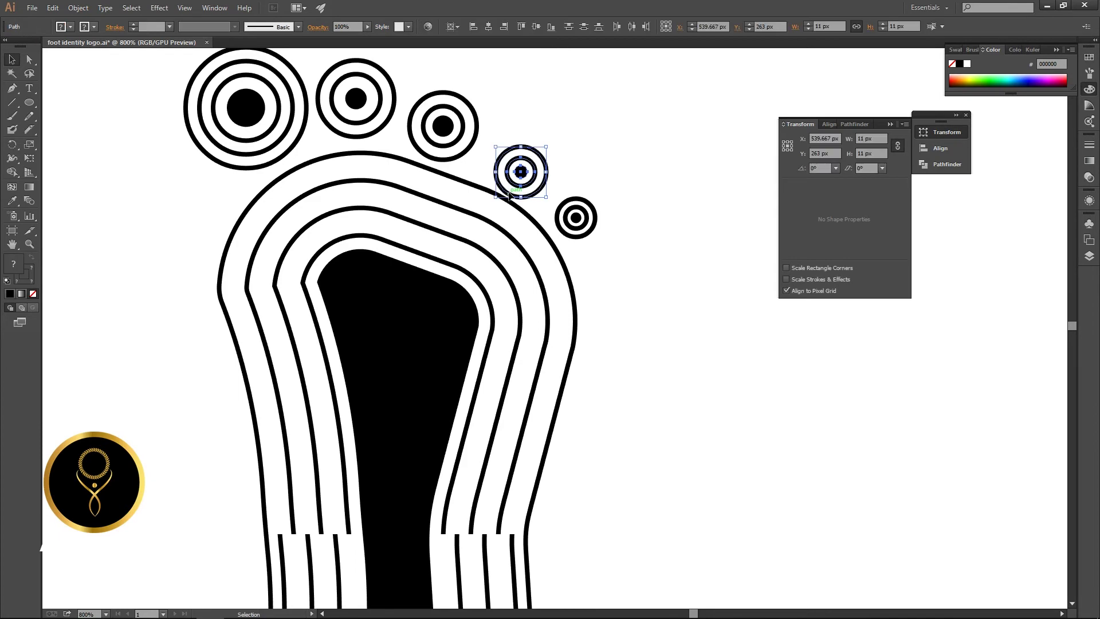
pyautogui.press('Up')
pyautogui.press('Up')
pyautogui.press('Up')
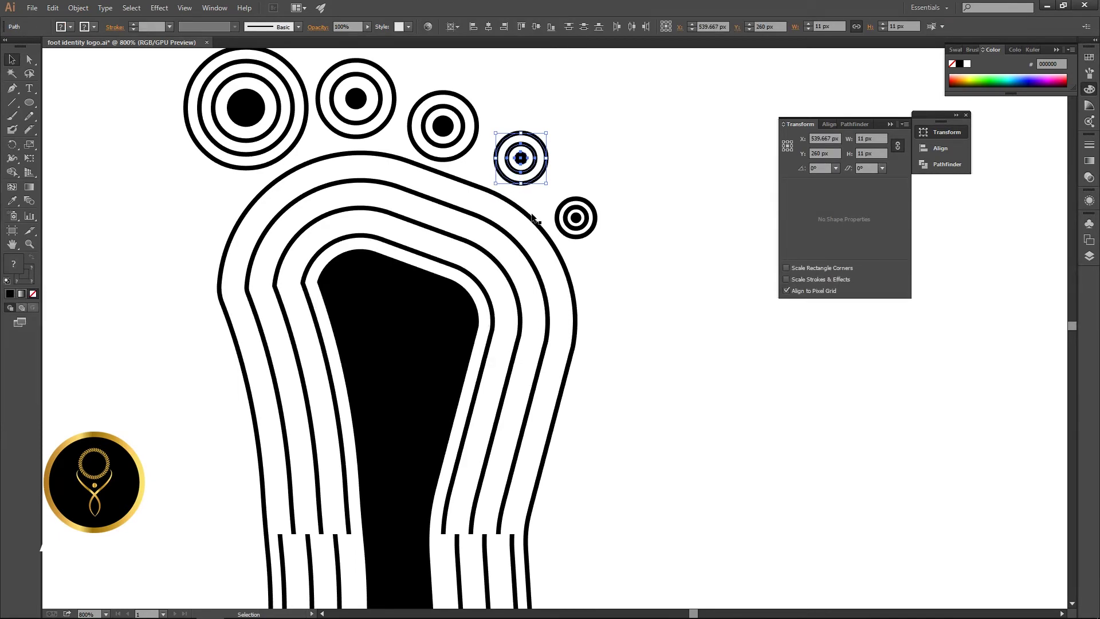
pyautogui.scroll(2, 518, 177)
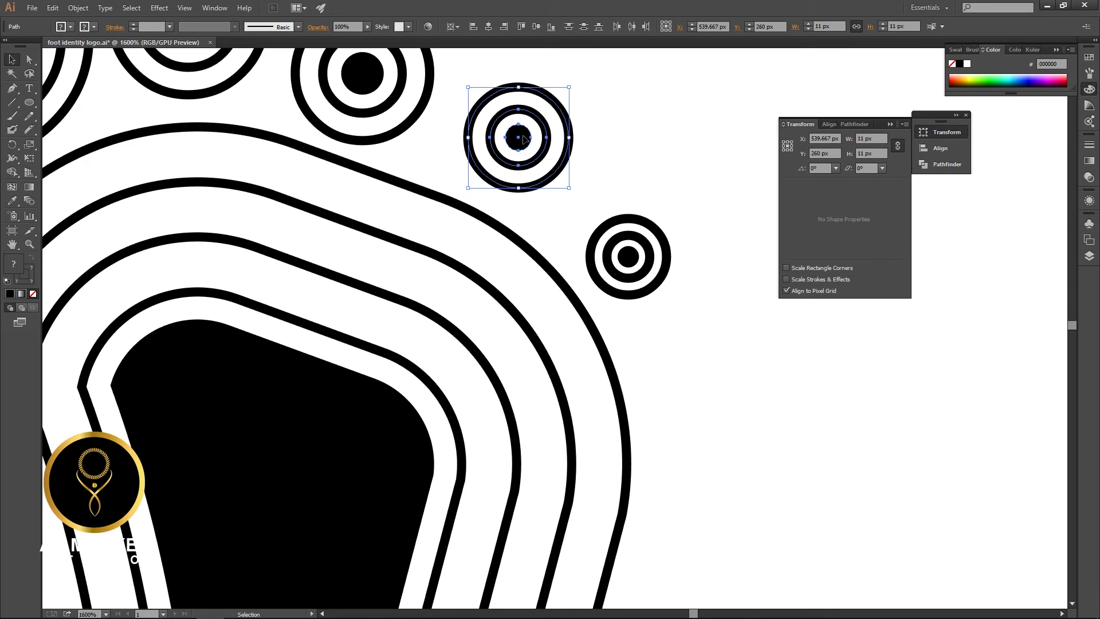
pyautogui.moveTo(524, 139); pyautogui.dragTo(523, 150)
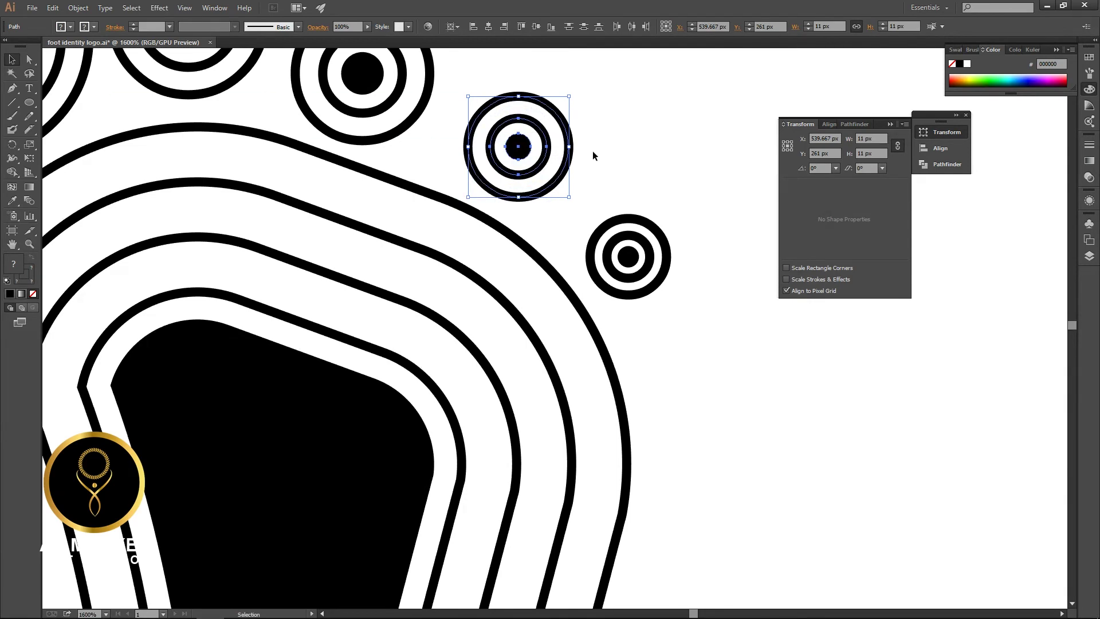
pyautogui.scroll(-5, 626, 175)
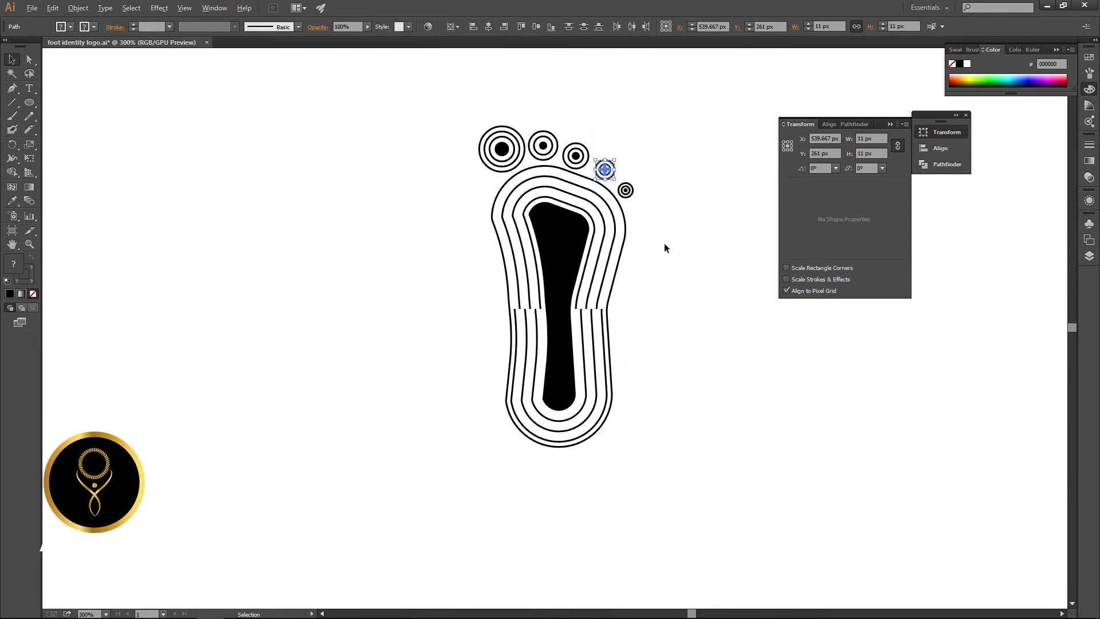
pyautogui.click(678, 254)
# Isolate the sole's black core group, select its upper and lower halves, and unite them into one shape
pyautogui.moveTo(677, 249); pyautogui.dragTo(590, 279)
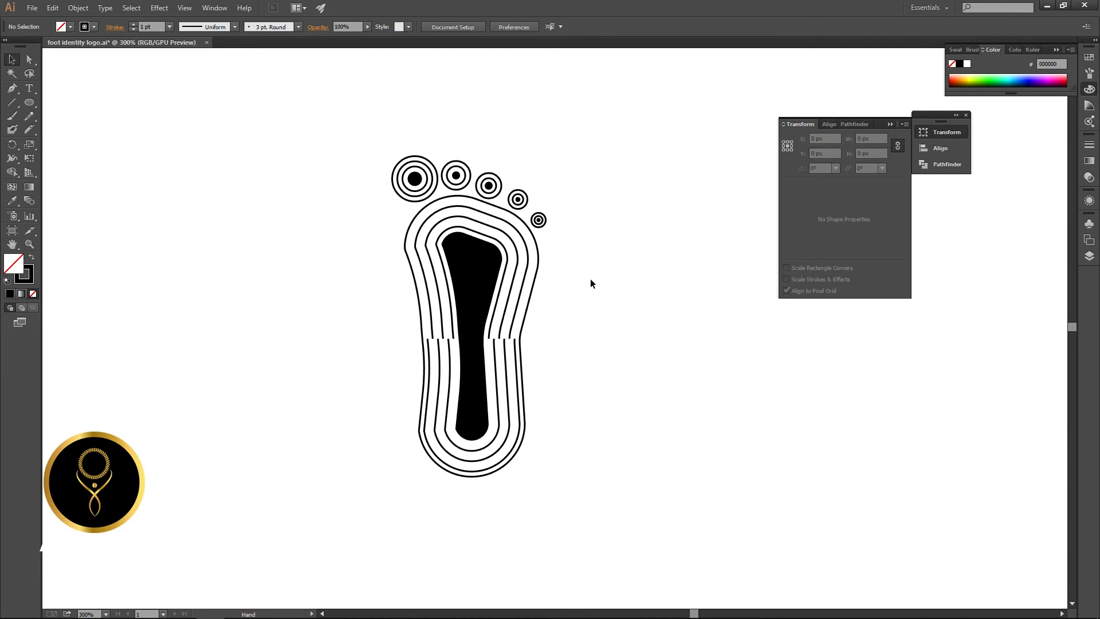
pyautogui.click(484, 279)
pyautogui.doubleClick(483, 278)
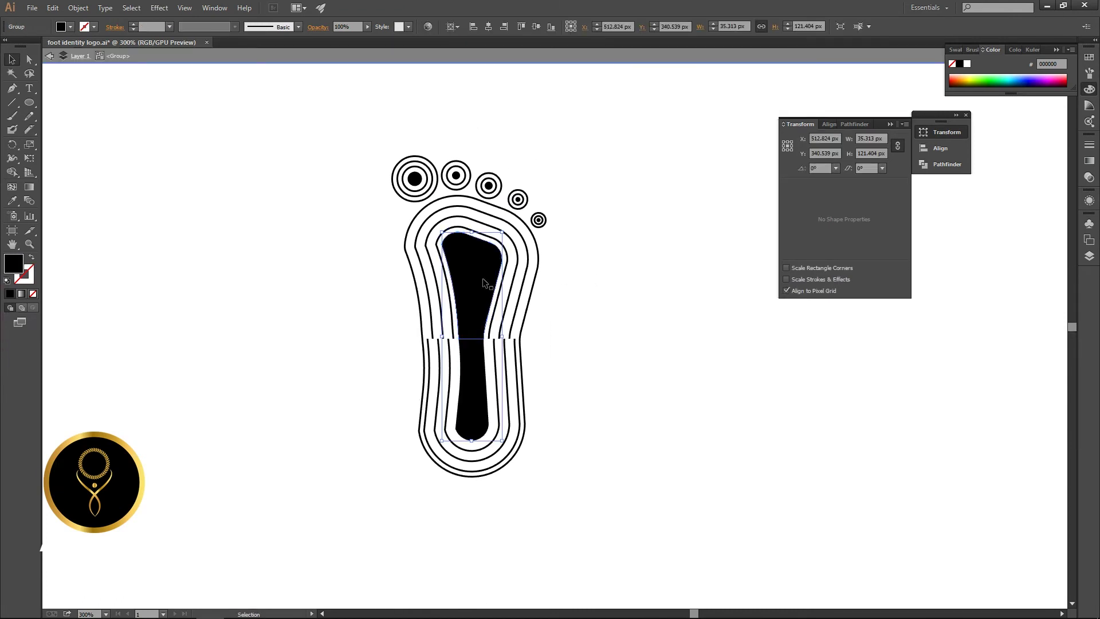
pyautogui.keyDown('shift'); pyautogui.click(478, 375); pyautogui.keyUp('shift')
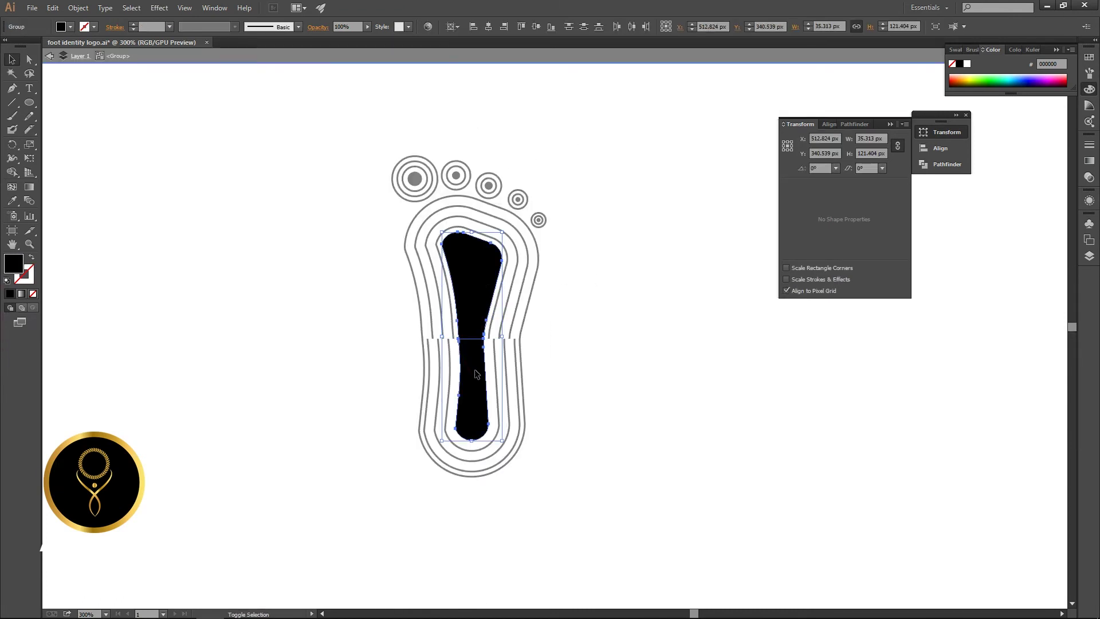
pyautogui.press('a')
pyautogui.click(483, 267)
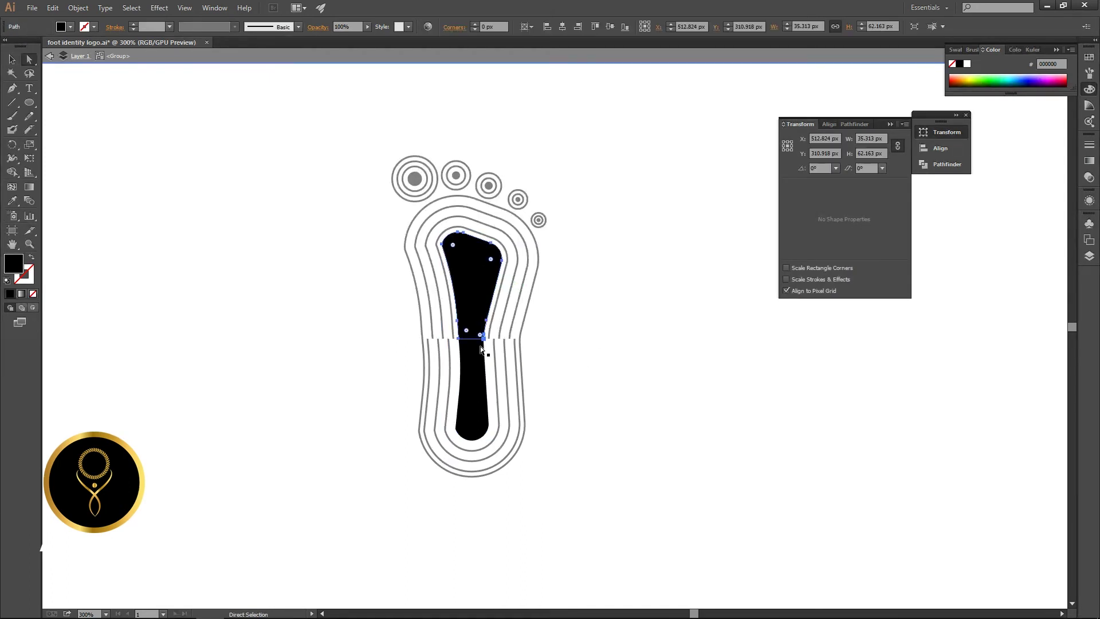
pyautogui.keyDown('shift'); pyautogui.click(473, 386); pyautogui.keyUp('shift')
pyautogui.click(943, 165)
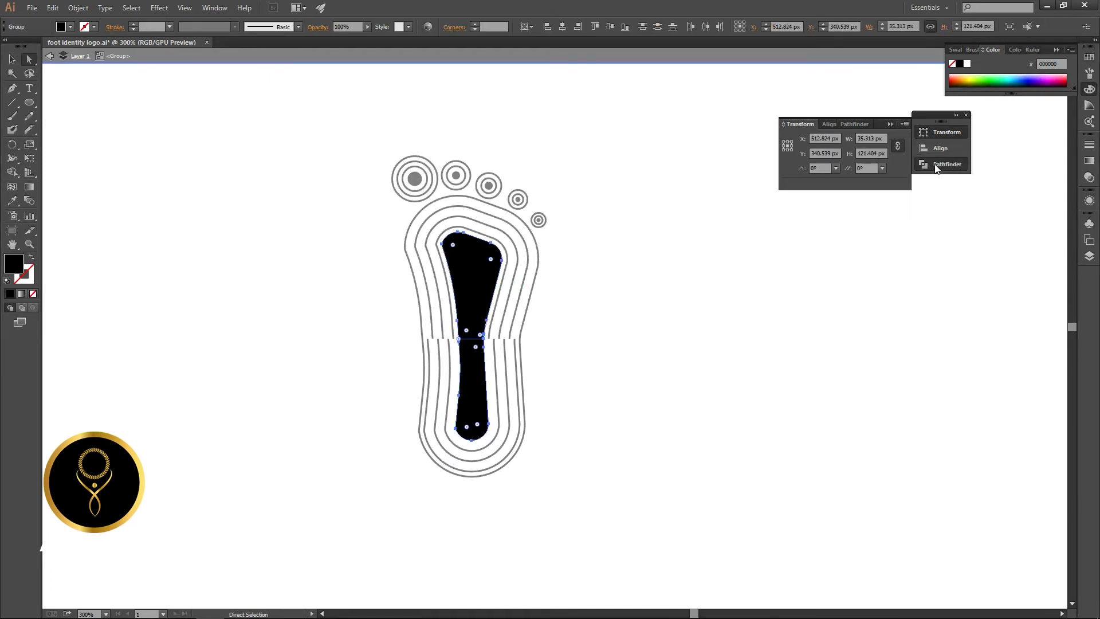
pyautogui.click(789, 150)
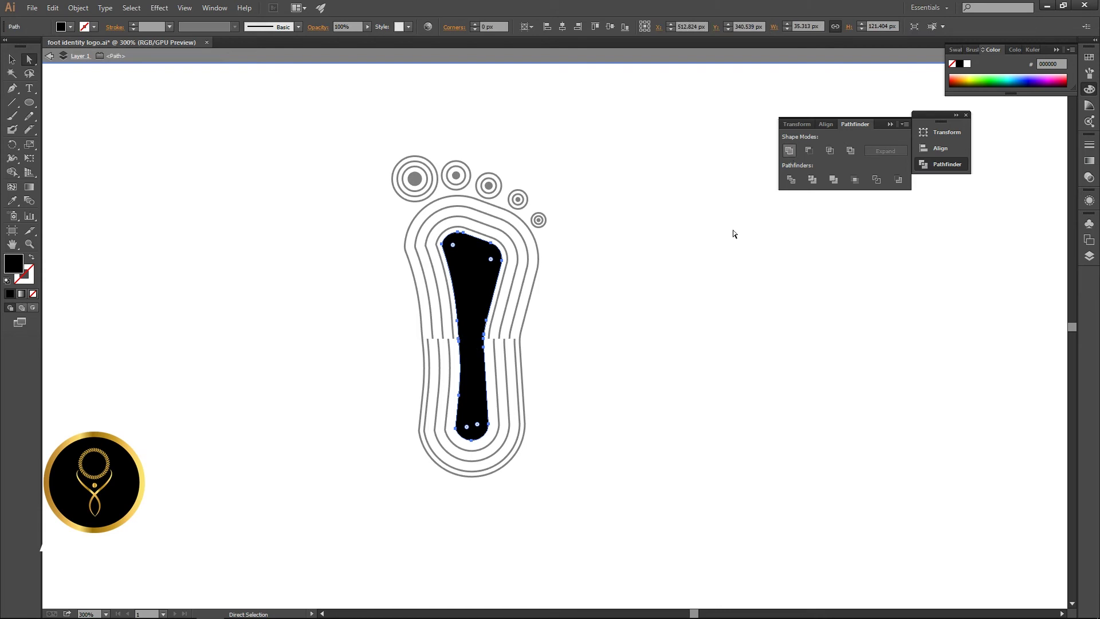
# Check the united core as an unfilled outline, restore its solid black fill, and exit isolation mode
pyautogui.hotkey('shift', 'x')
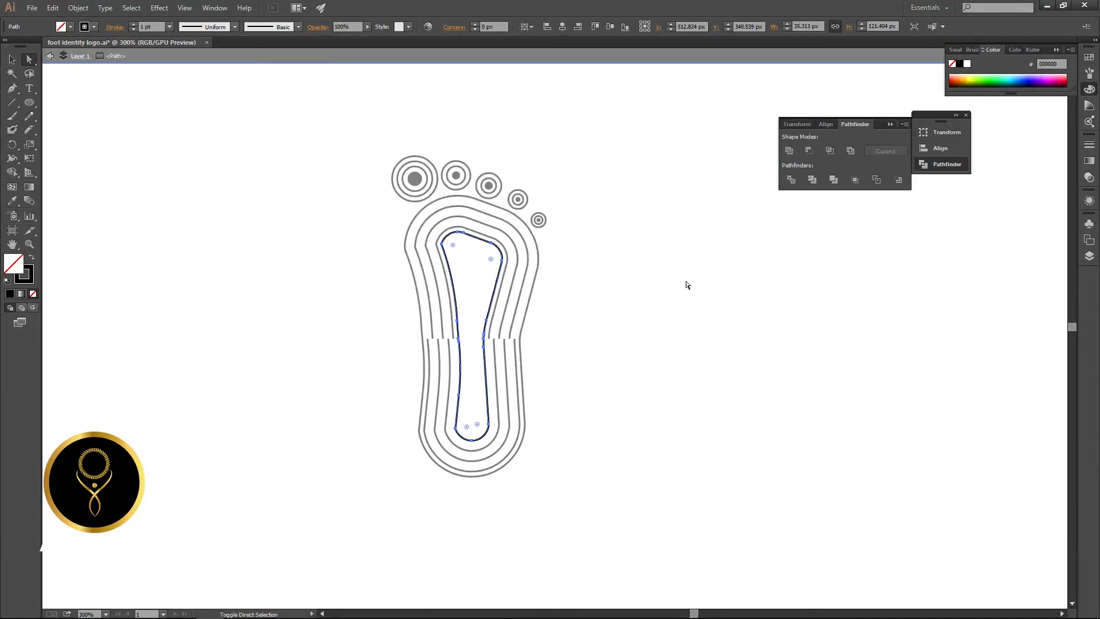
pyautogui.hotkey('shift', 'x')
pyautogui.press('Escape')
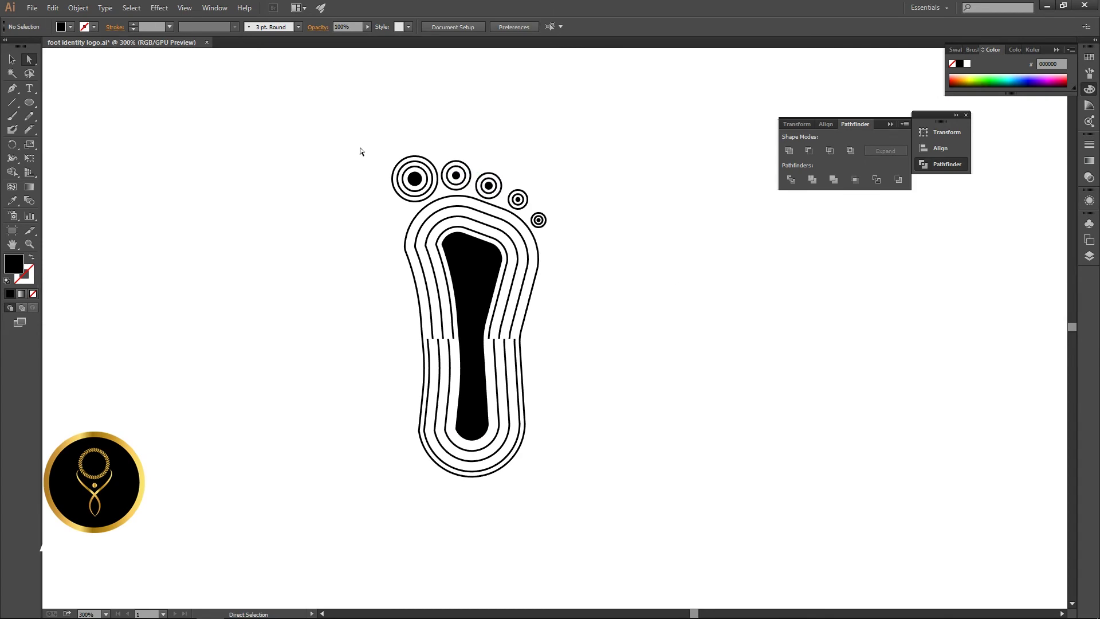
# Group all of the big toe's circles and move the group down to Y 251 px, closer to the sole
pyautogui.moveTo(356, 133); pyautogui.dragTo(577, 396)
pyautogui.click(621, 349)
pyautogui.scroll(5, 445, 187)
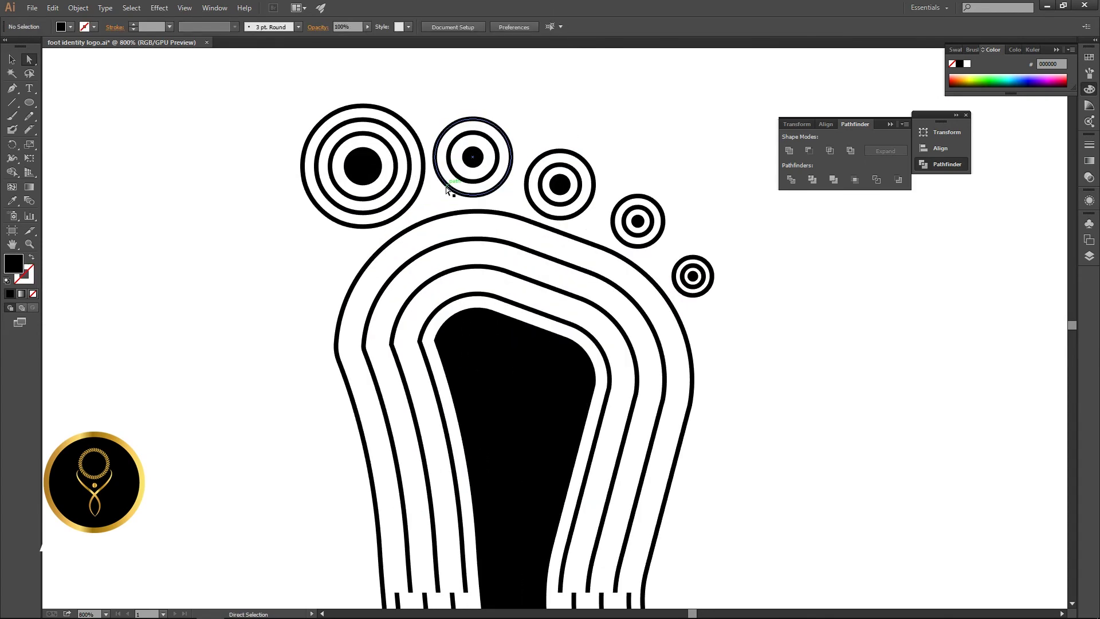
pyautogui.press('v')
pyautogui.moveTo(284, 103); pyautogui.dragTo(424, 219)
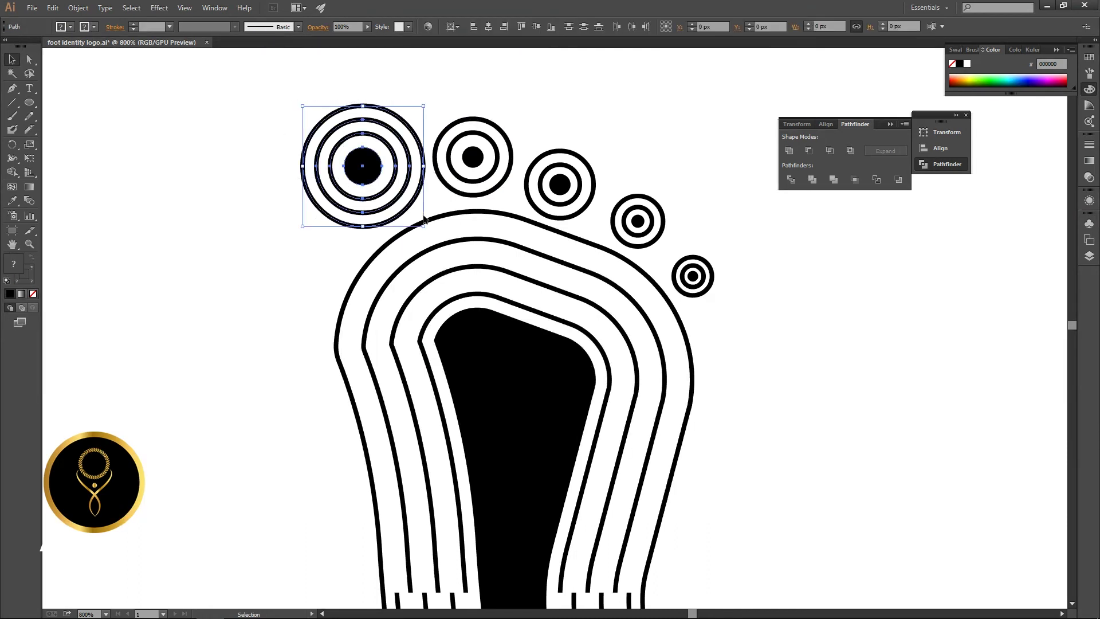
pyautogui.hotkey('ctrl', 'g')
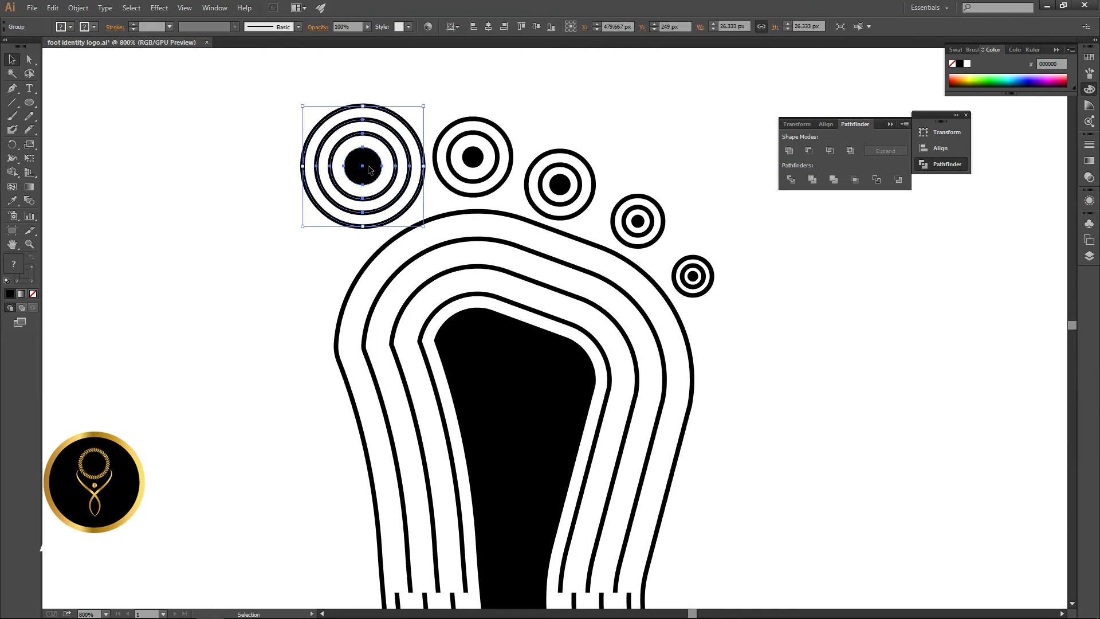
pyautogui.moveTo(368, 169); pyautogui.dragTo(367, 180)
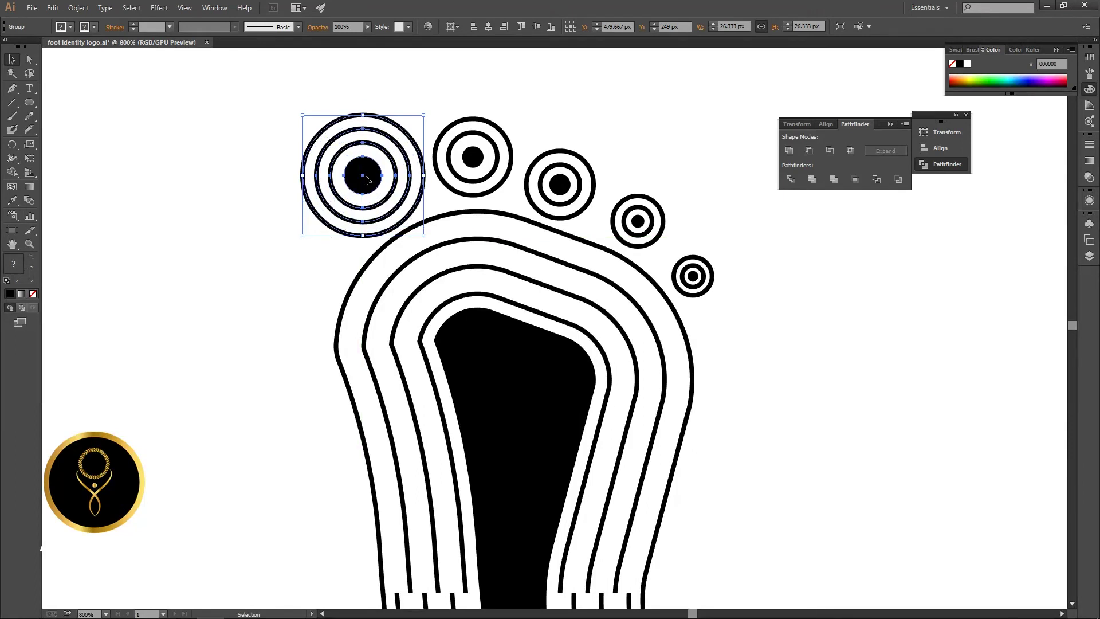
pyautogui.click(277, 273)
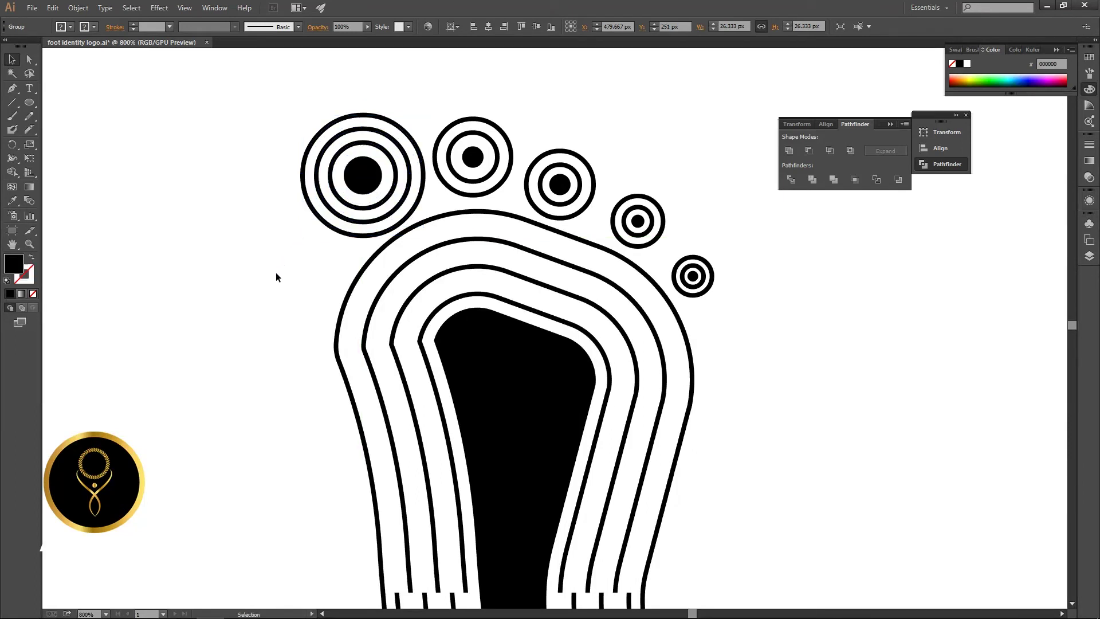
pyautogui.scroll(-2, 383, 244)
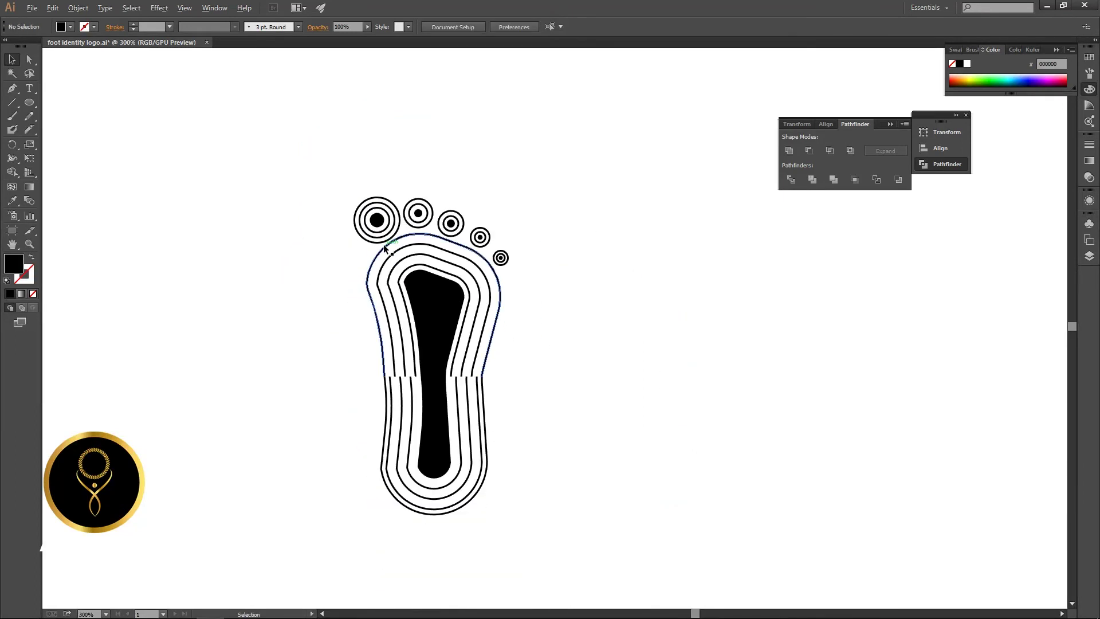
pyautogui.scroll(-1, 560, 309)
pyautogui.moveTo(610, 354); pyautogui.dragTo(608, 277)
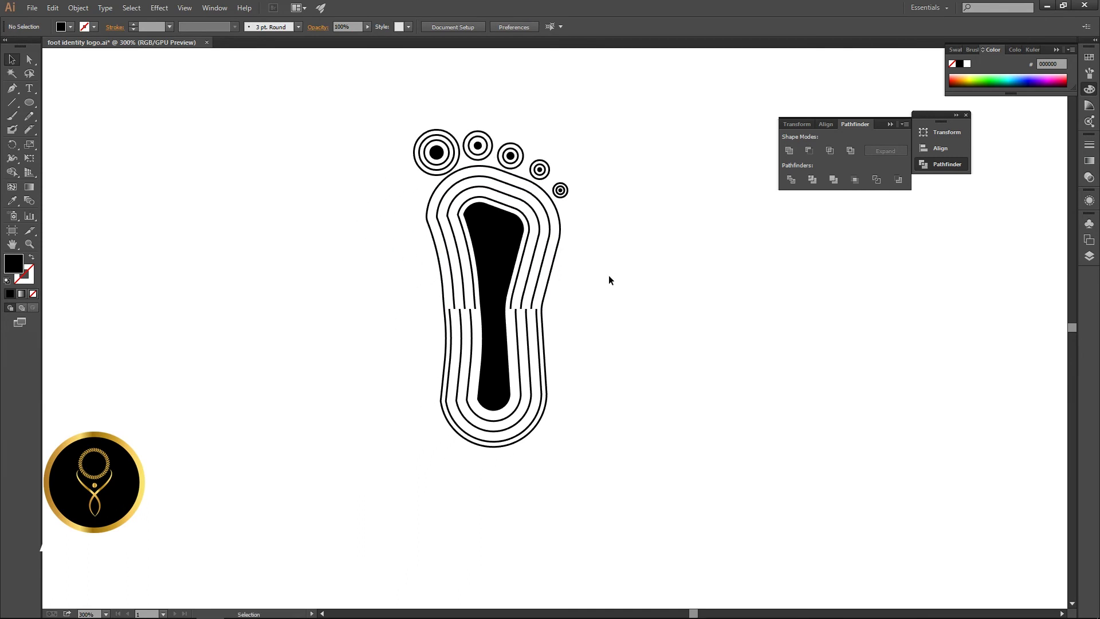
pyautogui.moveTo(401, 117); pyautogui.dragTo(596, 421)
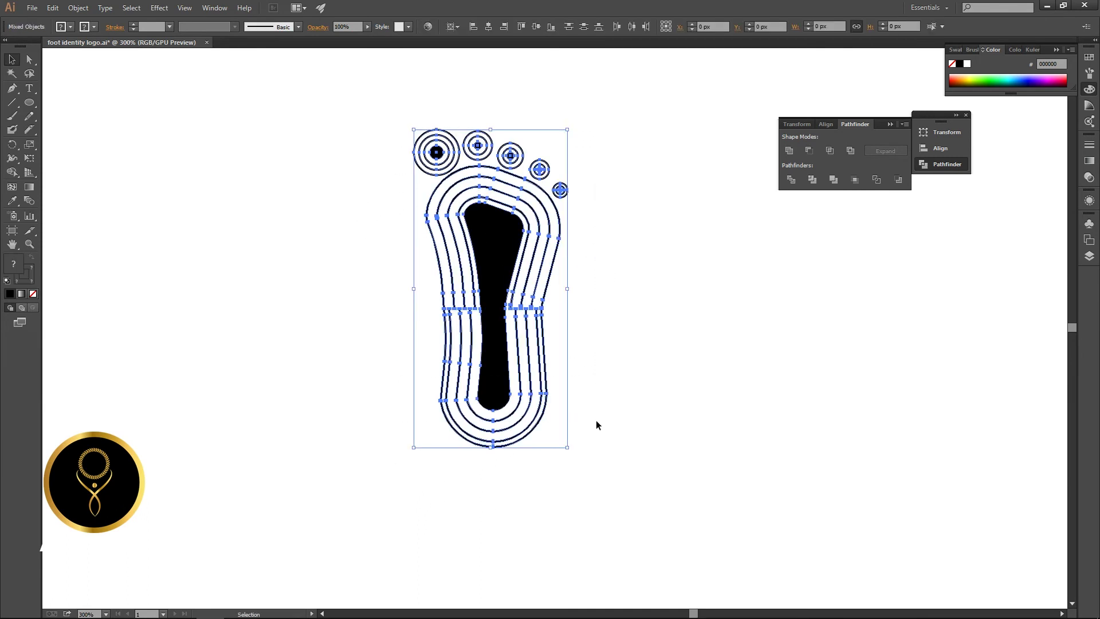
pyautogui.click(352, 267)
pyautogui.moveTo(388, 106); pyautogui.dragTo(573, 167)
pyautogui.click(582, 195)
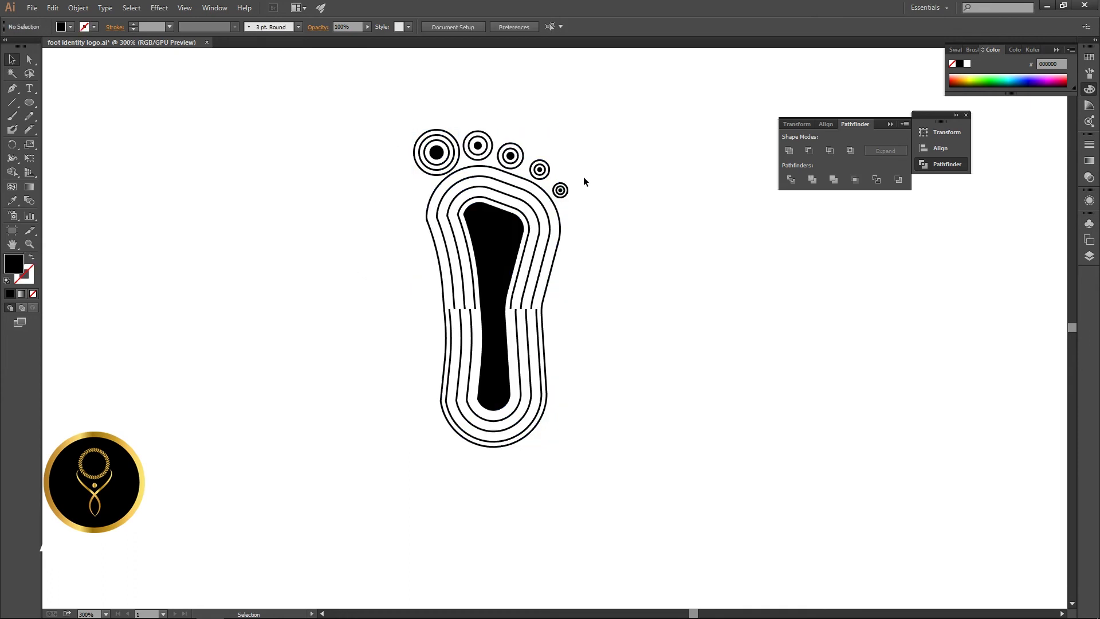
pyautogui.click(561, 190)
pyautogui.moveTo(561, 192); pyautogui.dragTo(542, 167)
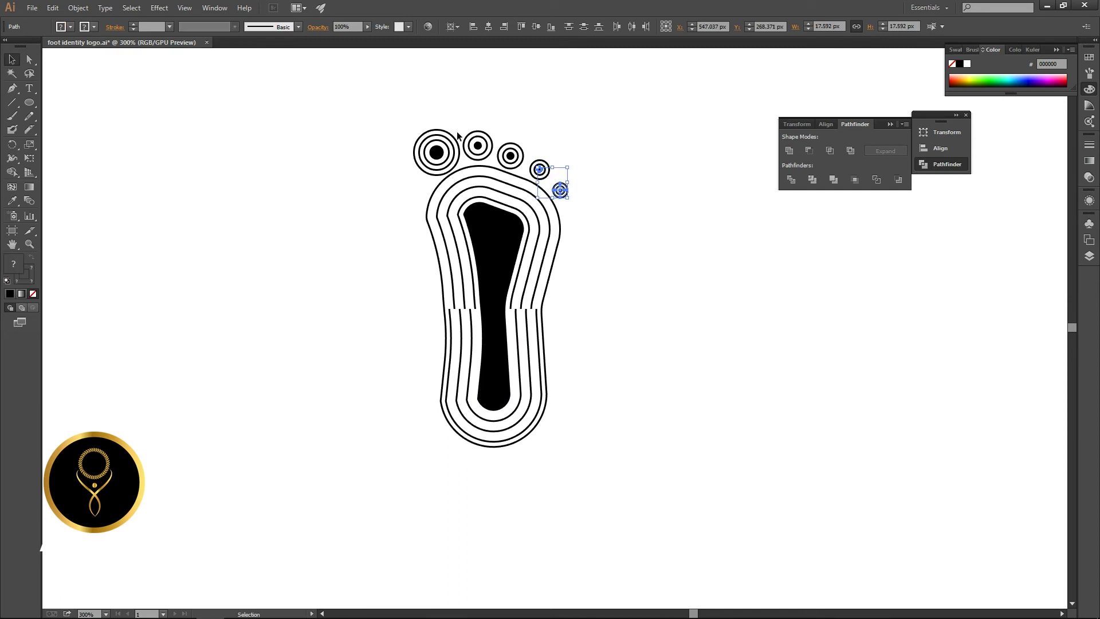
# Select the toes and sole of the footprint and expand their strokes into filled shapes
pyautogui.moveTo(386, 103); pyautogui.dragTo(579, 303)
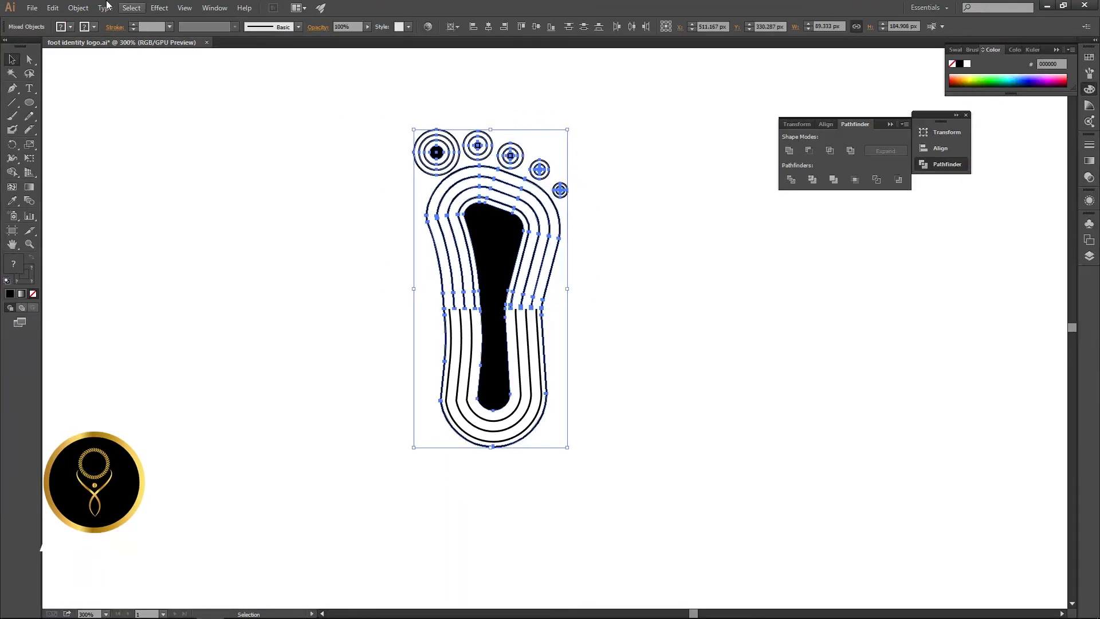
pyautogui.click(77, 7)
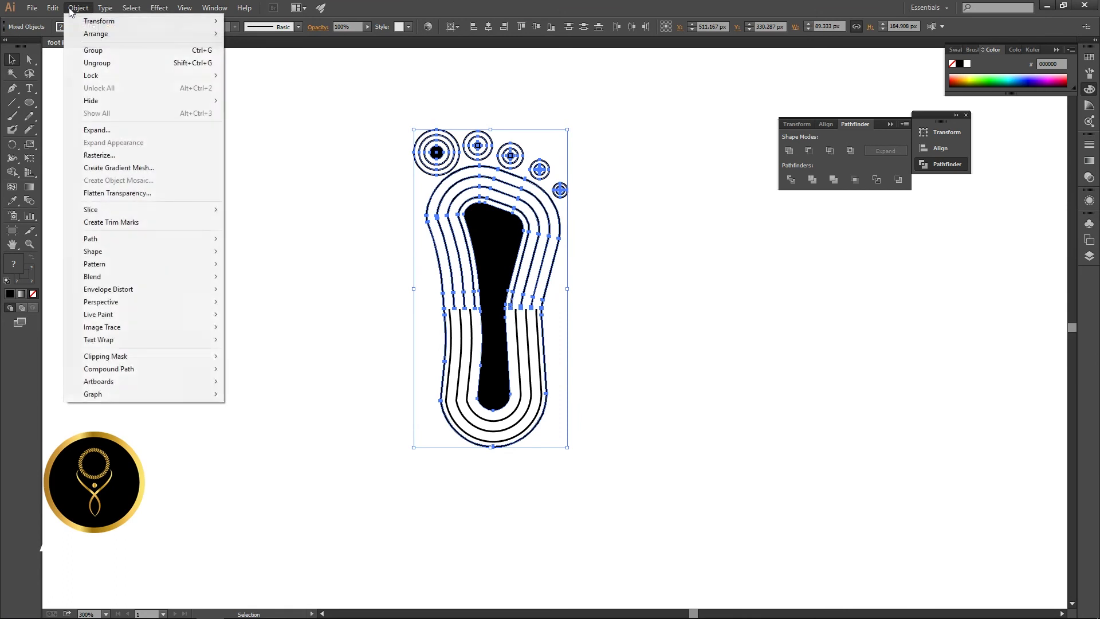
pyautogui.click(96, 130)
pyautogui.click(532, 231)
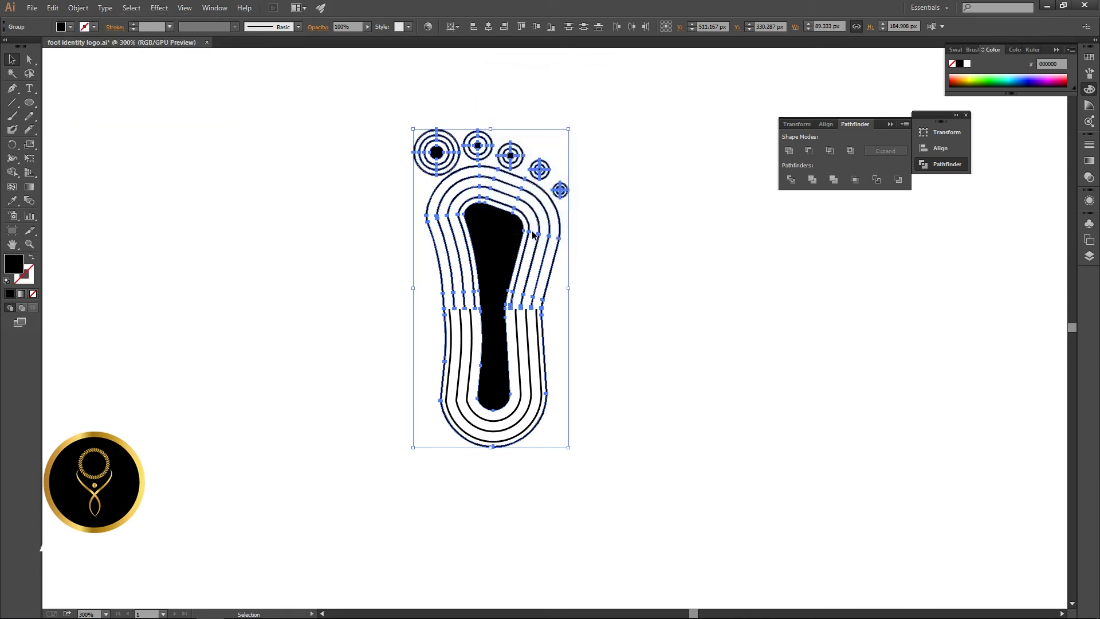
pyautogui.click(663, 267)
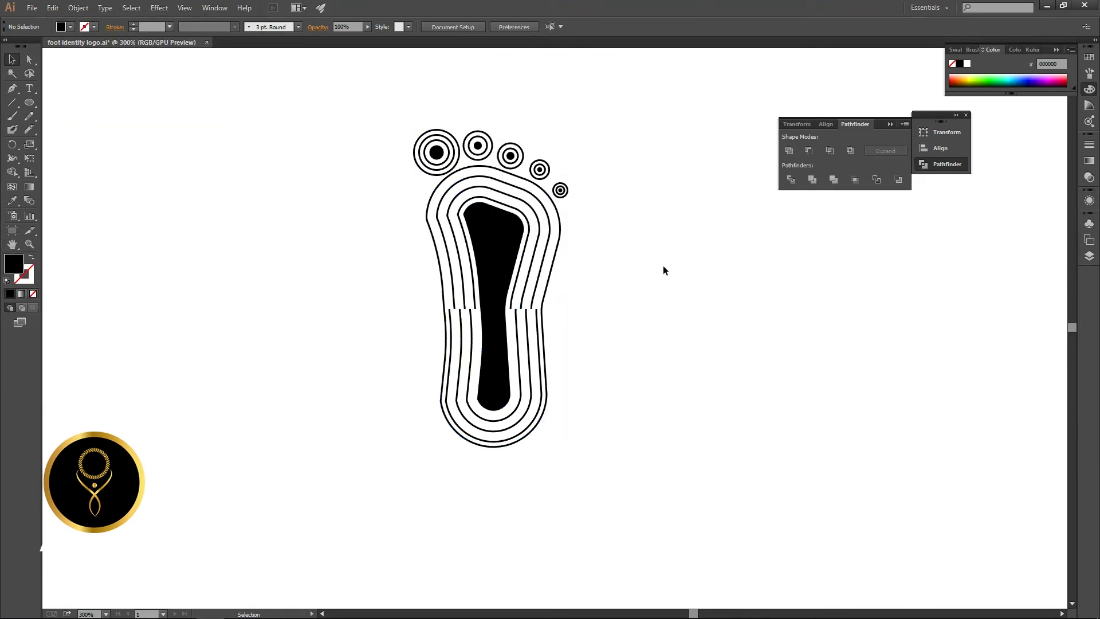
# Show the symbol library and undo a trial move of the sole's core
pyautogui.click(493, 249)
pyautogui.click(1089, 228)
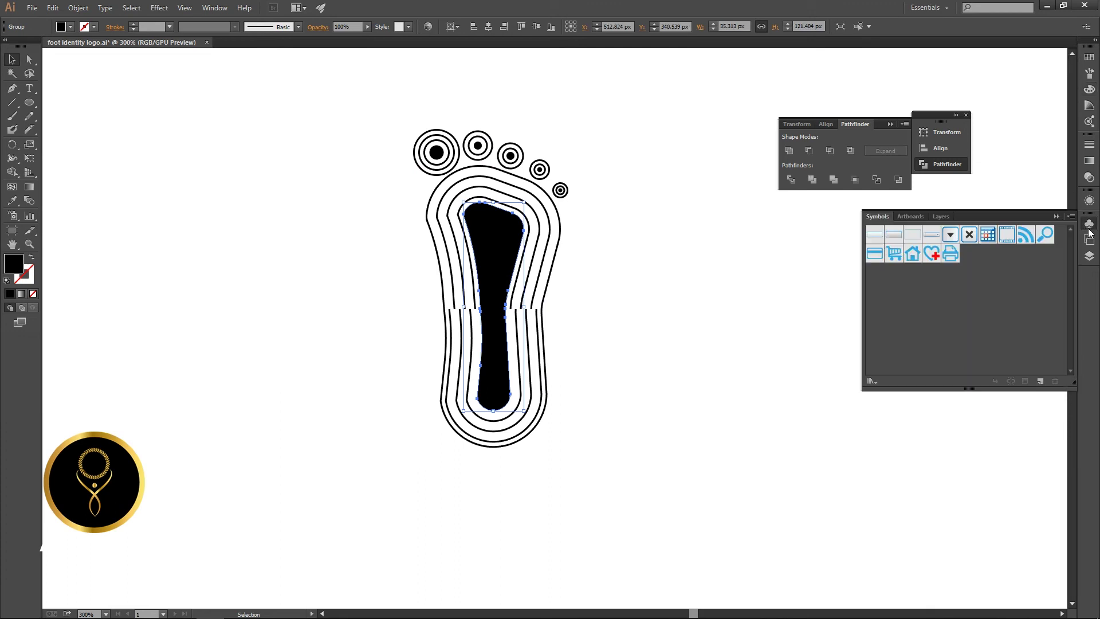
pyautogui.moveTo(506, 247); pyautogui.dragTo(570, 262)
pyautogui.hotkey('ctrl', 'z')
pyautogui.click(395, 108)
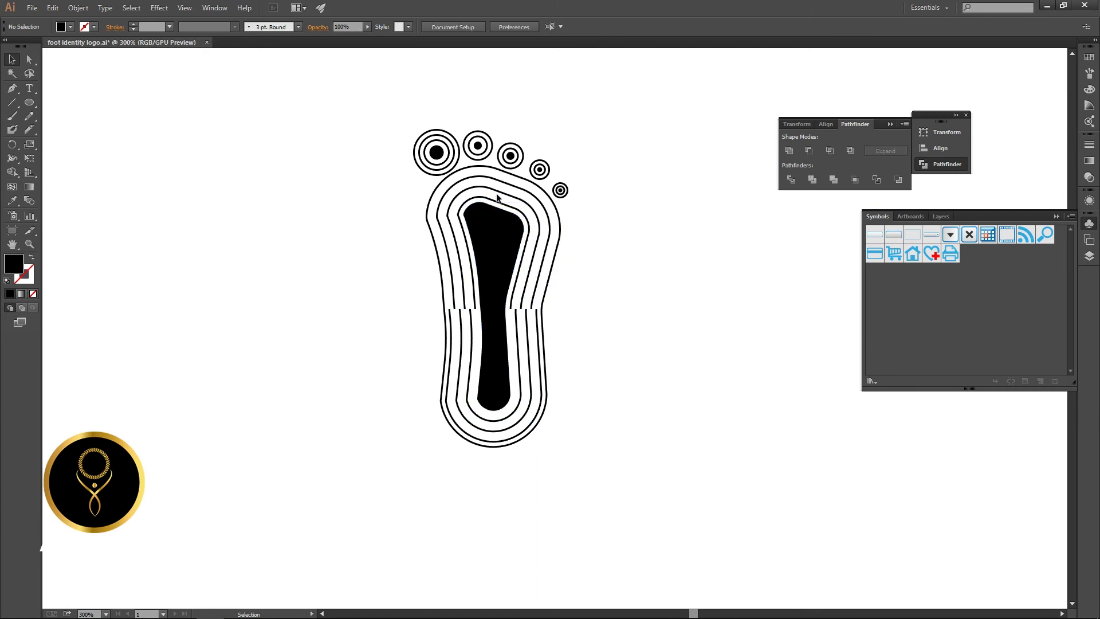
# Fill the entire footprint, including toes, sole outlines and core, with dark grey
pyautogui.moveTo(387, 104); pyautogui.dragTo(597, 466)
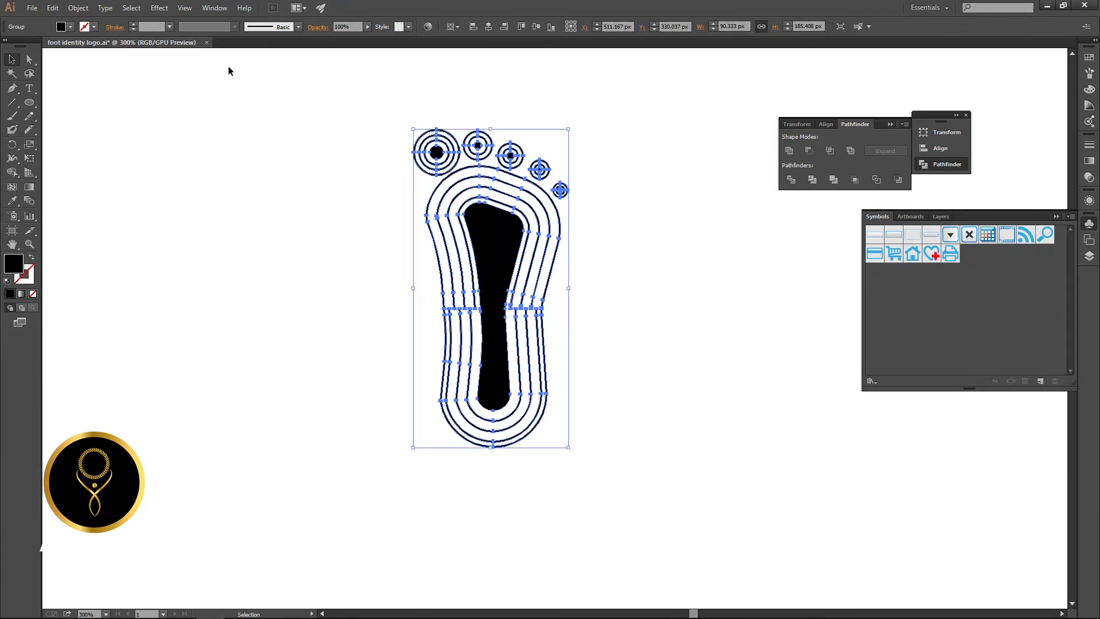
pyautogui.click(71, 27)
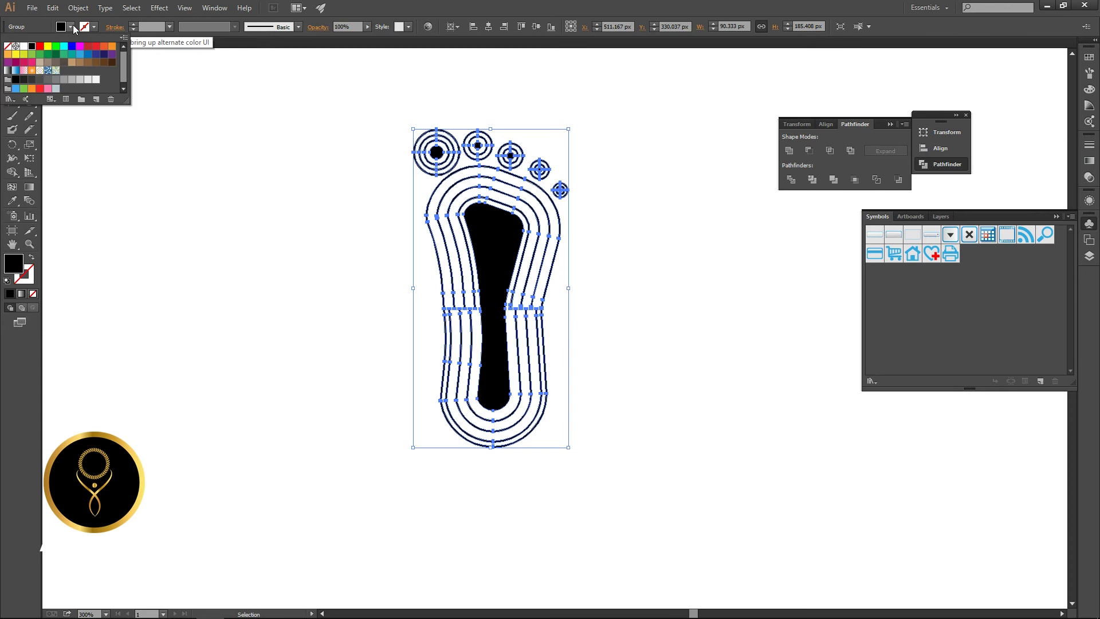
pyautogui.click(37, 84)
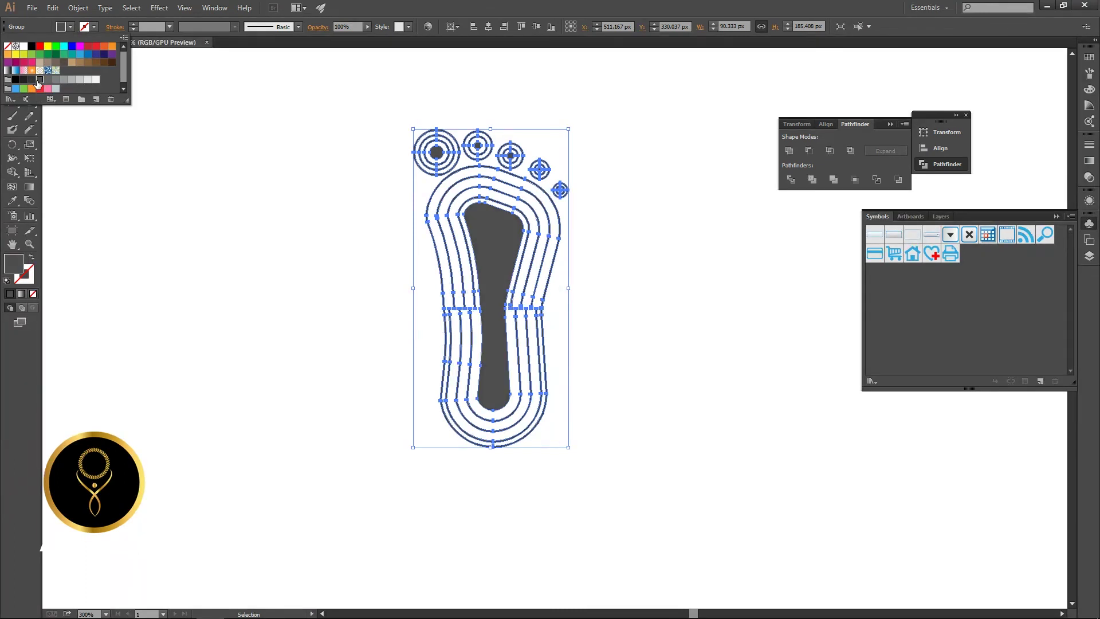
pyautogui.click(219, 244)
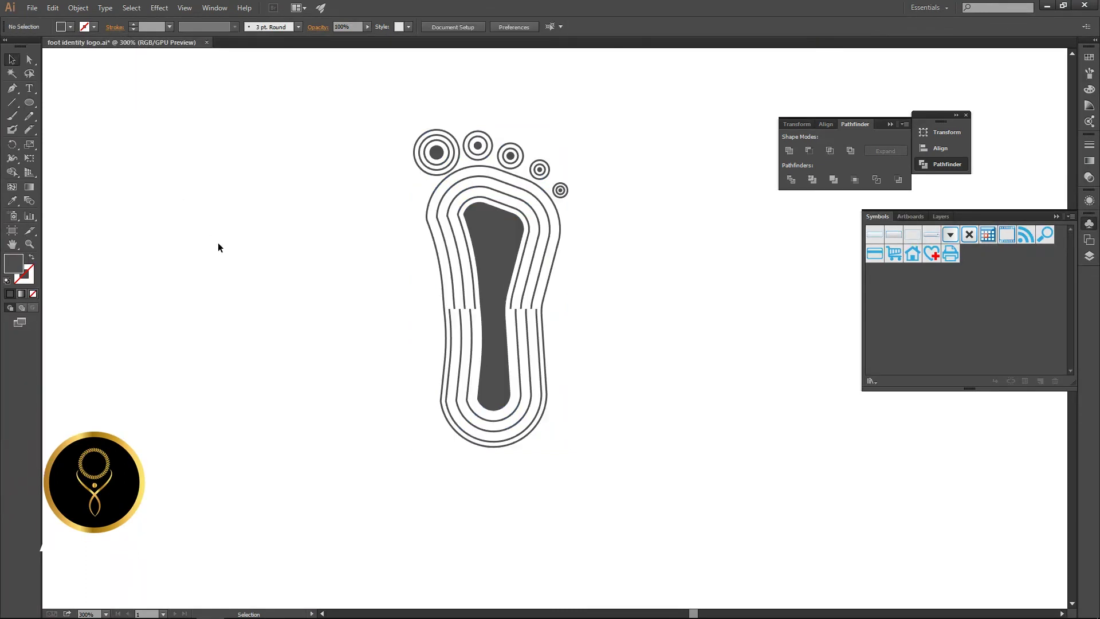
# Save the whole footprint as a symbol of type Movie Clip, keeping the default name New Symbol
pyautogui.moveTo(378, 114); pyautogui.dragTo(591, 434)
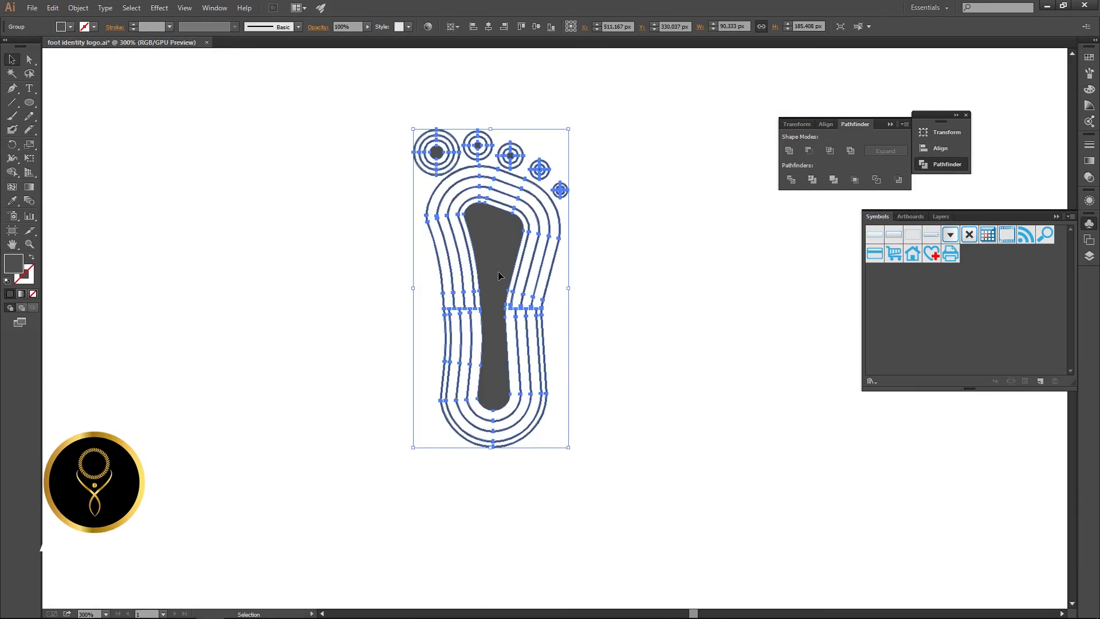
pyautogui.moveTo(499, 276); pyautogui.dragTo(947, 324)
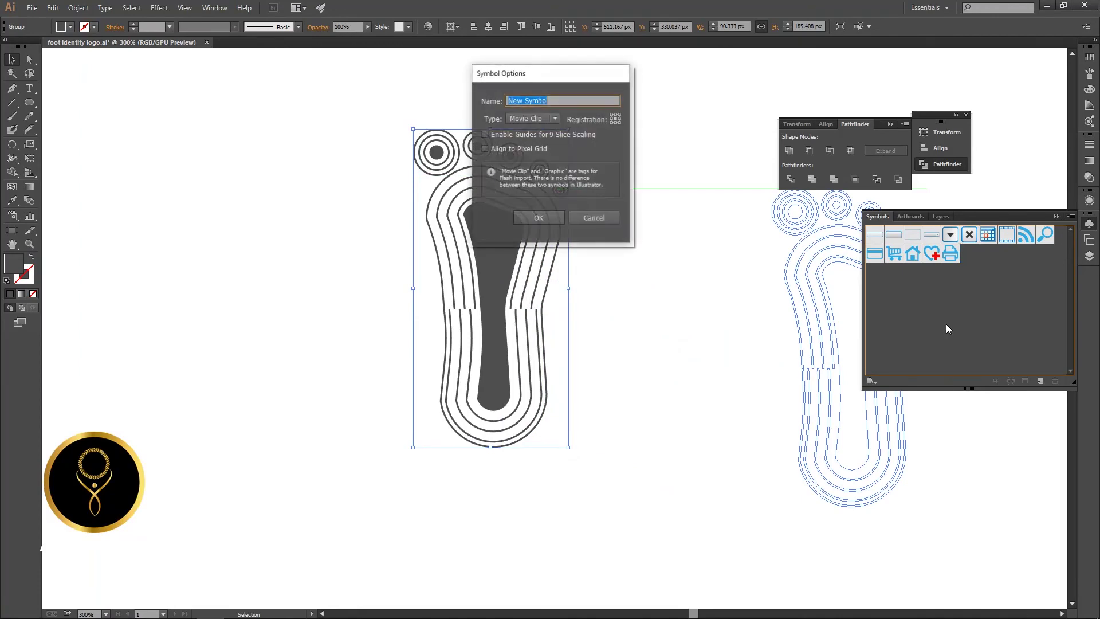
pyautogui.click(542, 215)
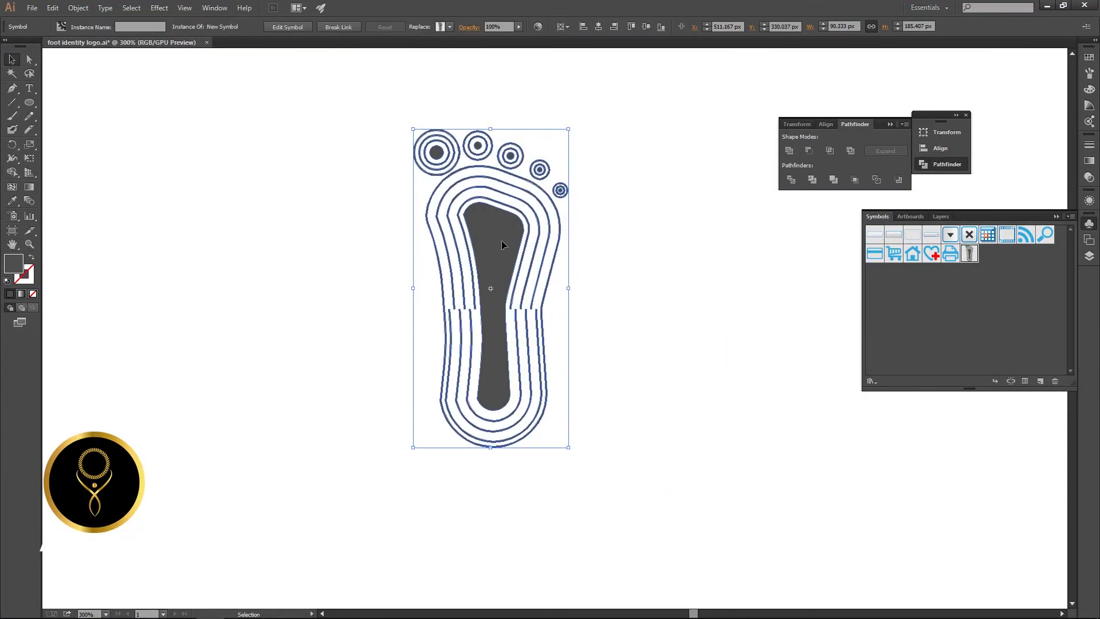
# Place a copy of the footprint beside the original at X 417.833, Y 342 px and reflect it across the vertical axis
pyautogui.moveTo(502, 242); pyautogui.dragTo(341, 260)
pyautogui.rightClick(341, 260)
pyautogui.moveTo(410, 330)
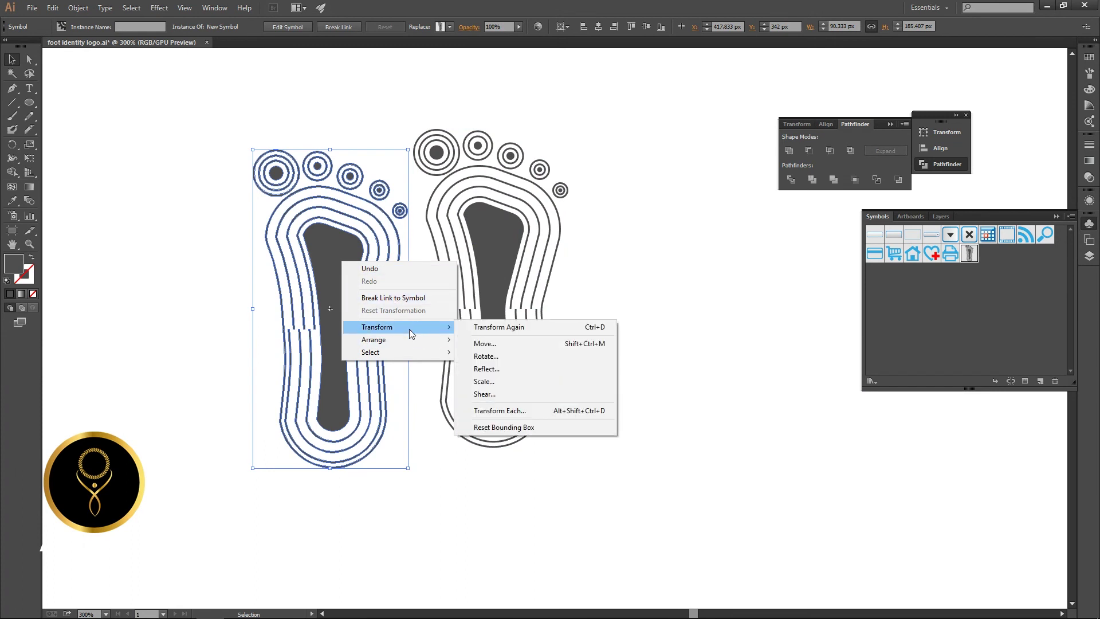
pyautogui.click(513, 369)
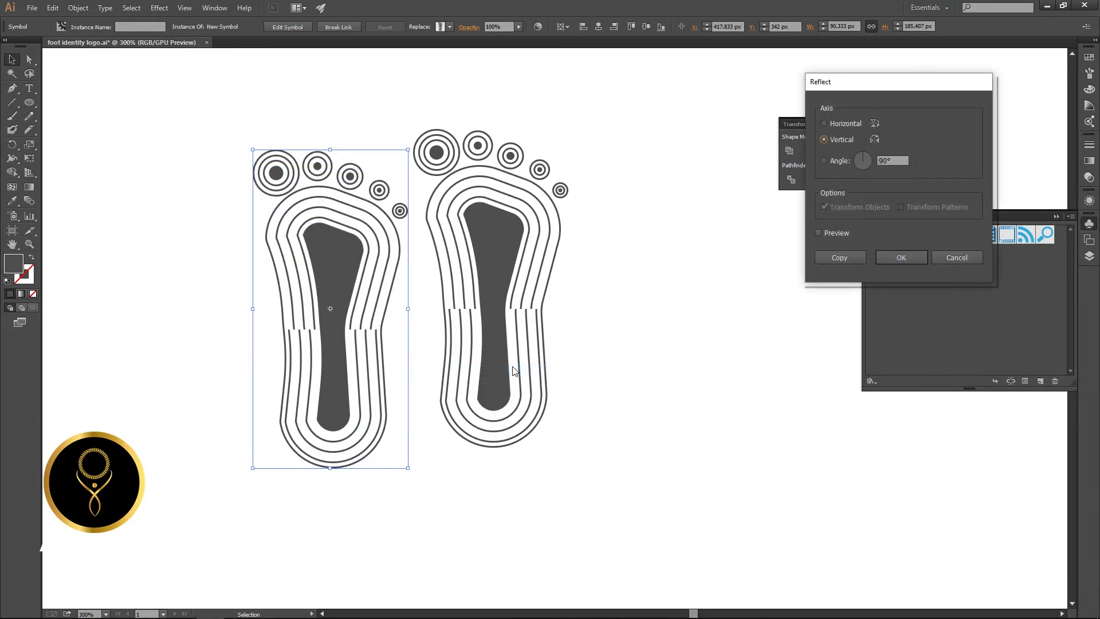
pyautogui.click(841, 233)
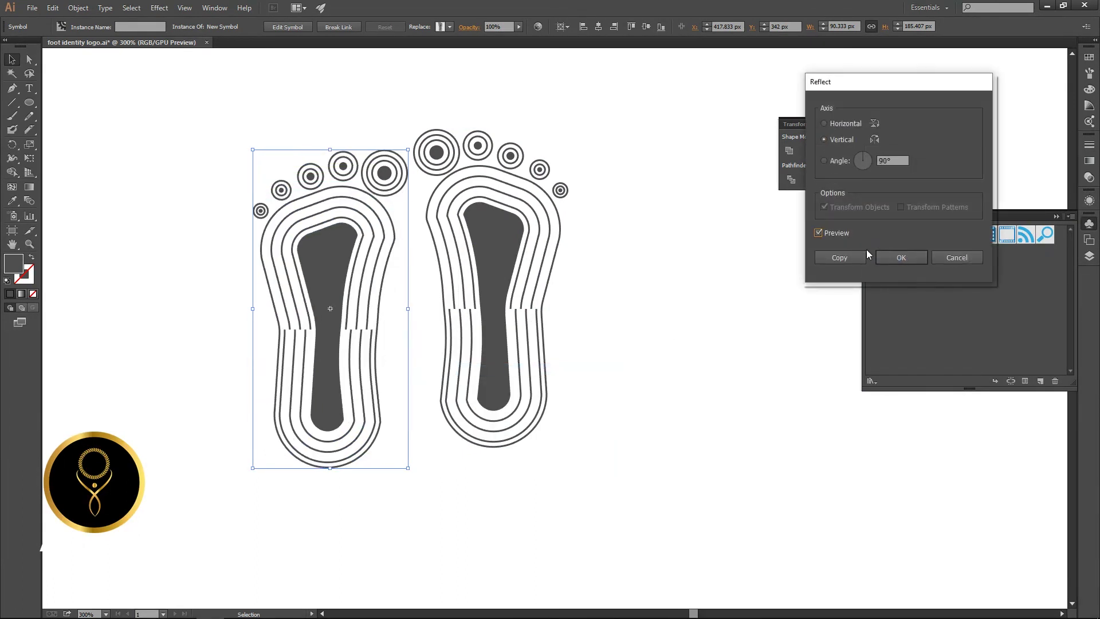
pyautogui.click(901, 257)
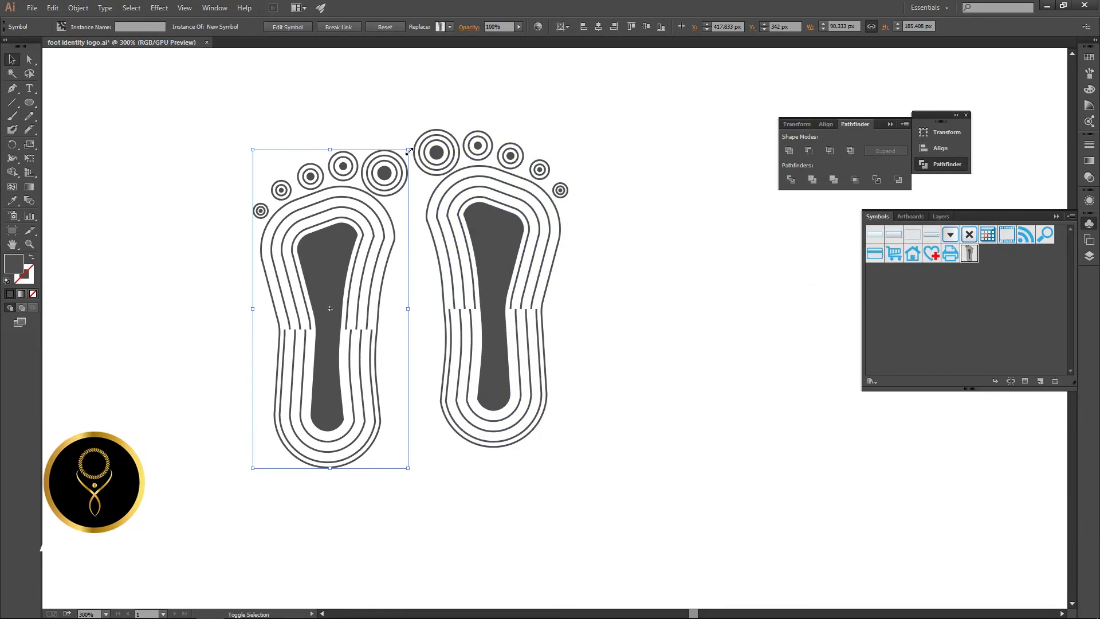
# Scale the mirrored footprint down to about 76 × 156 px and move it to X 435.833, Y 360 px
pyautogui.moveTo(409, 151); pyautogui.dragTo(406, 178)
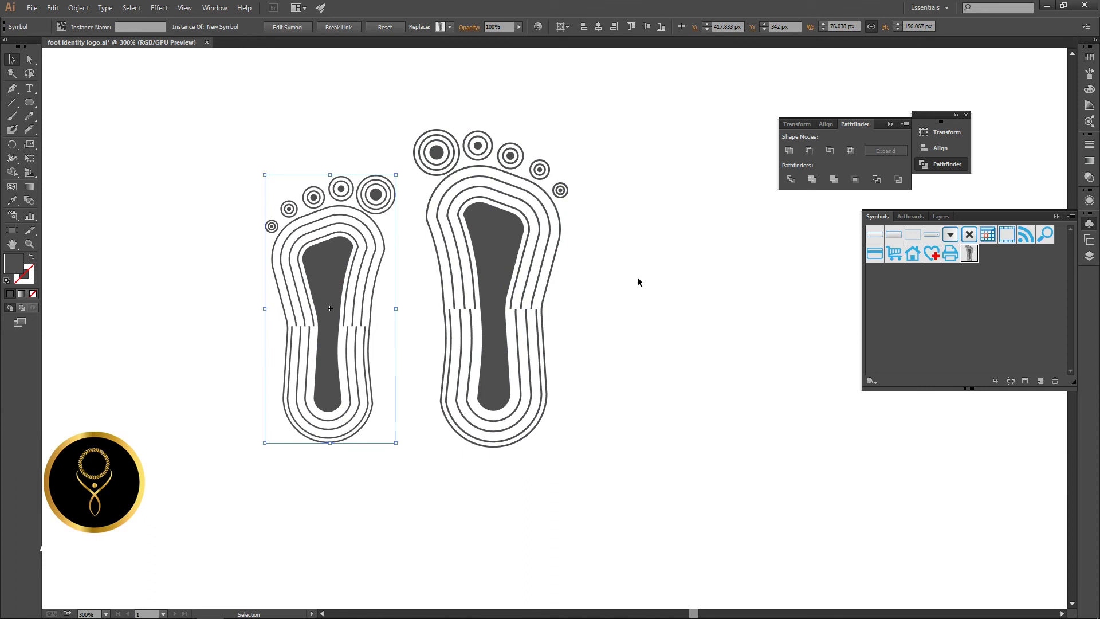
pyautogui.hotkey('shift', 'Right')
pyautogui.press('Right')
pyautogui.press('Right')
pyautogui.press('Right')
pyautogui.press('Right')
pyautogui.press('Right')
pyautogui.press('Right')
pyautogui.press('Right')
pyautogui.press('Right')
pyautogui.hotkey('shift', 'Down')
pyautogui.press('Down')
pyautogui.press('Down')
pyautogui.press('Down')
pyautogui.press('Down')
pyautogui.press('Down')
pyautogui.press('Down')
pyautogui.press('Down')
pyautogui.press('Down')
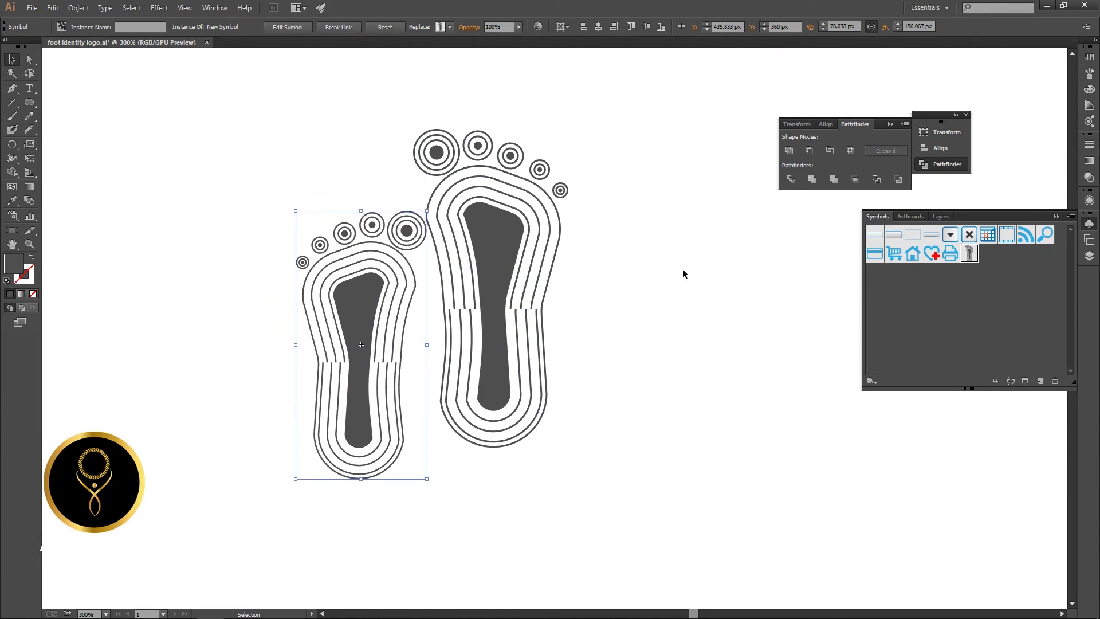
pyautogui.press('Up')
pyautogui.press('Up')
pyautogui.press('Up')
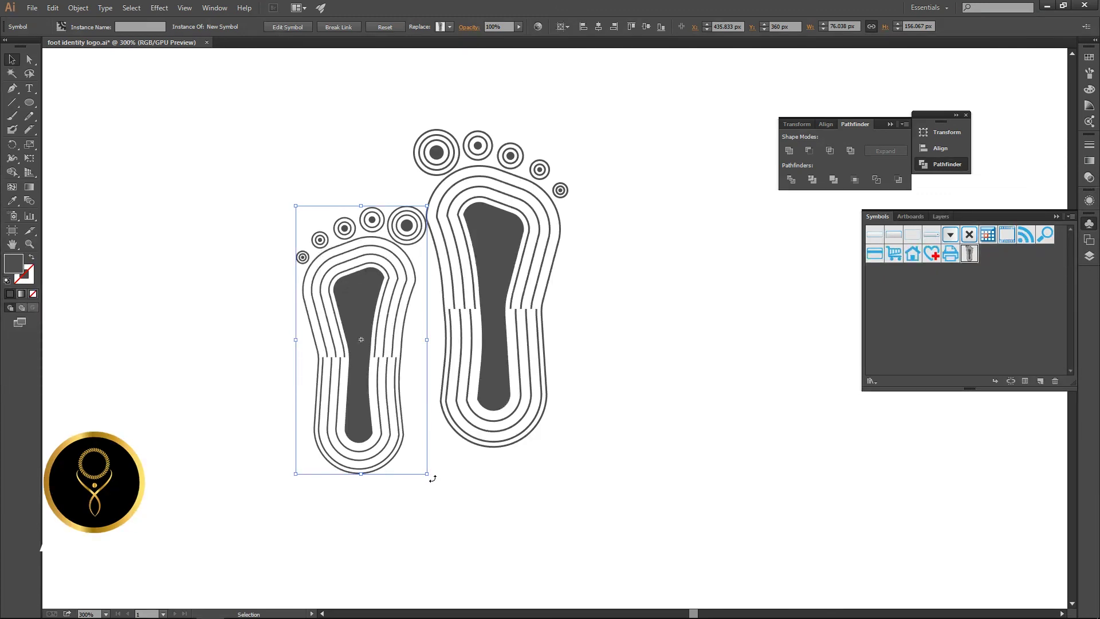
# Rotate the smaller footprint slightly counterclockwise so its toes point outward, and move it to X 444.833, Y 363 px
pyautogui.moveTo(432, 478); pyautogui.dragTo(463, 458)
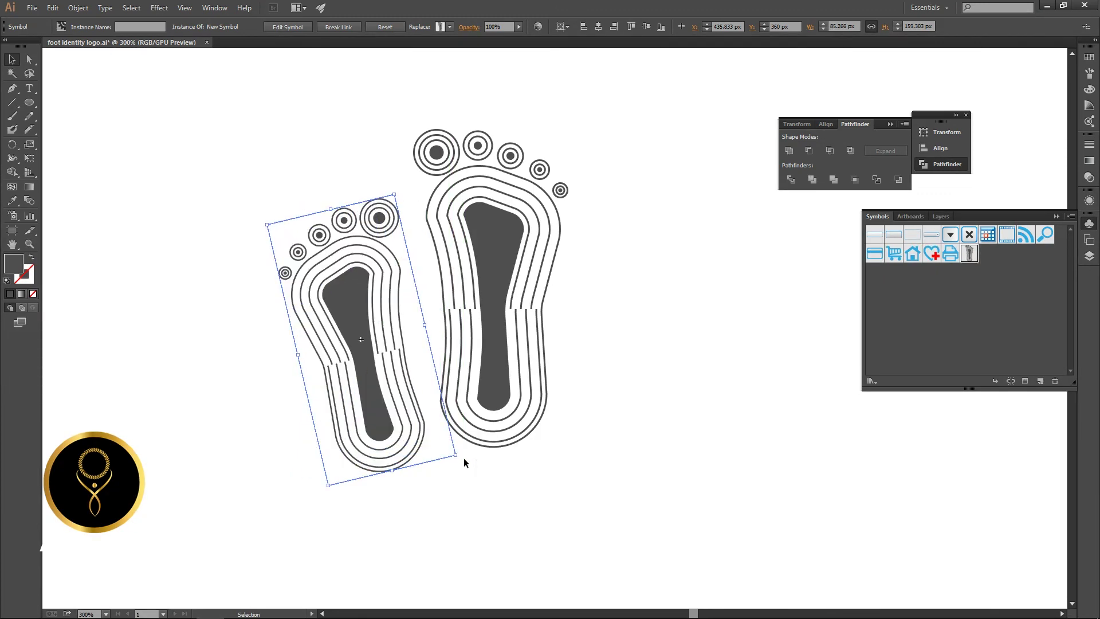
pyautogui.press('Up')
pyautogui.press('Up')
pyautogui.press('Up')
pyautogui.press('Up')
pyautogui.press('Up')
pyautogui.press('Up')
pyautogui.press('Up')
pyautogui.press('Up')
pyautogui.press('Up')
pyautogui.press('Right')
pyautogui.press('Right')
pyautogui.press('Right')
pyautogui.press('Right')
pyautogui.press('Right')
pyautogui.press('Right')
pyautogui.press('Right')
pyautogui.press('Right')
pyautogui.press('Right')
pyautogui.press('Down')
pyautogui.press('Down')
pyautogui.press('Down')
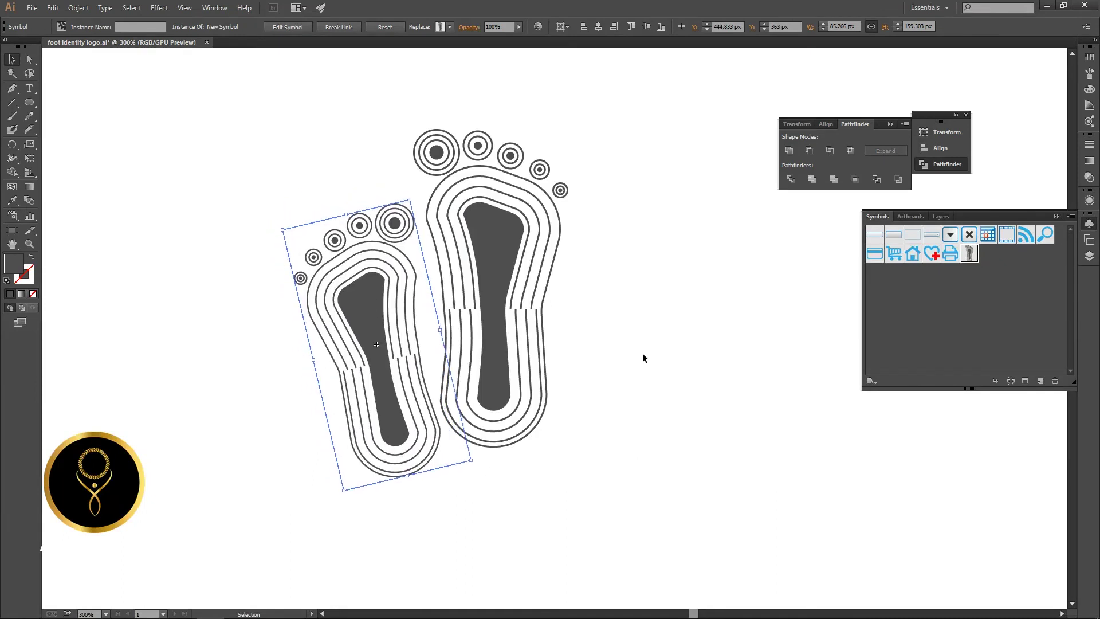
# Scale the original, larger footprint down around its centre to about 82 × 168 px
pyautogui.click(504, 243)
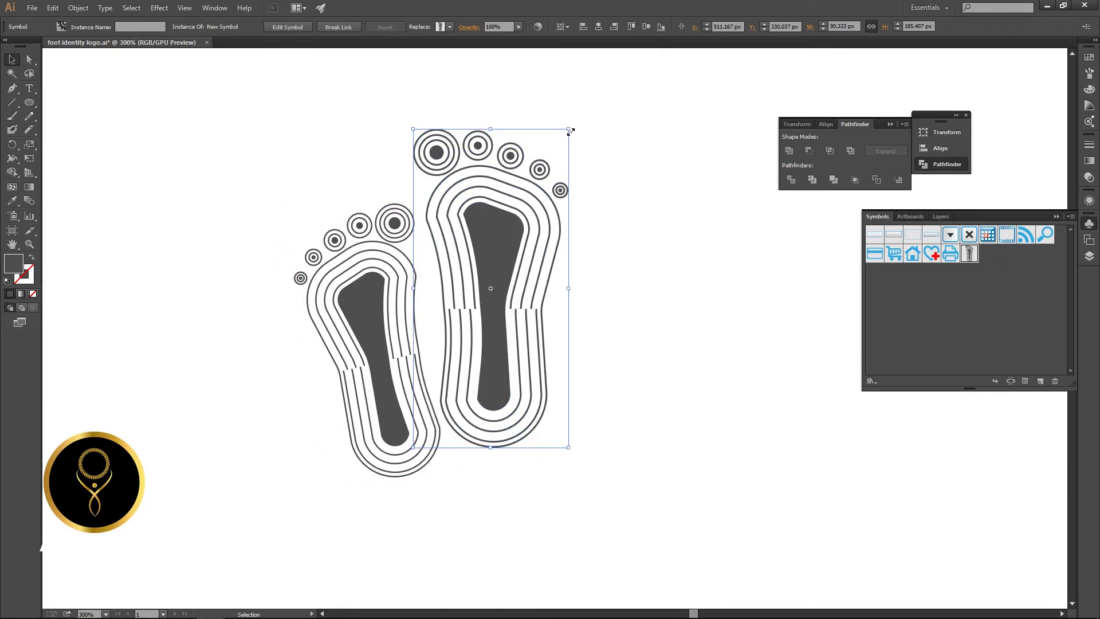
pyautogui.moveTo(569, 131); pyautogui.dragTo(568, 142)
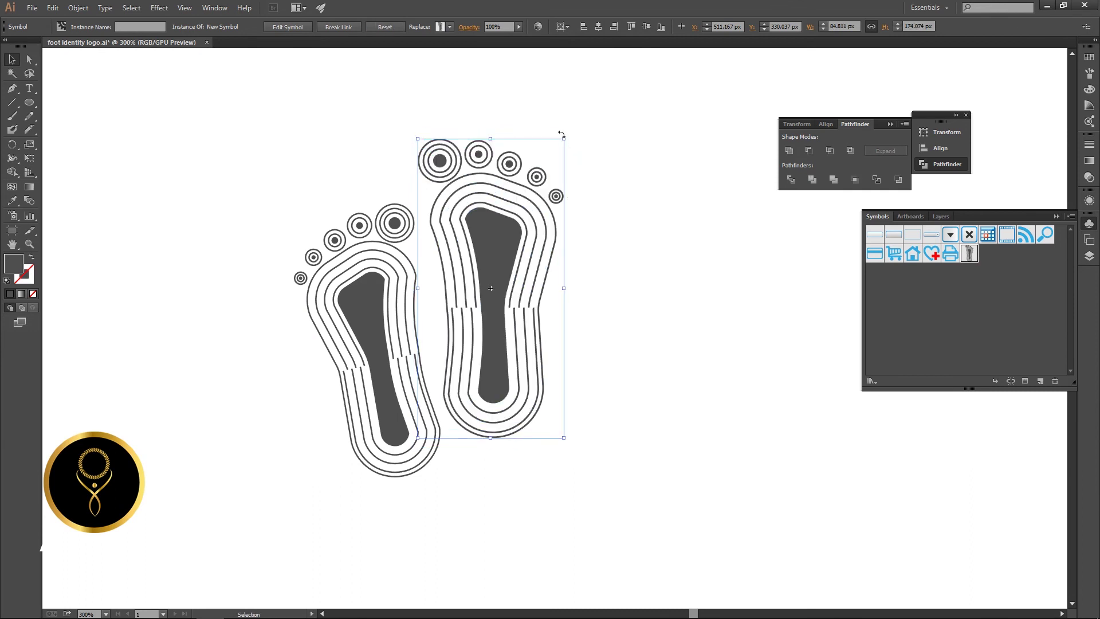
pyautogui.moveTo(566, 140); pyautogui.dragTo(564, 150)
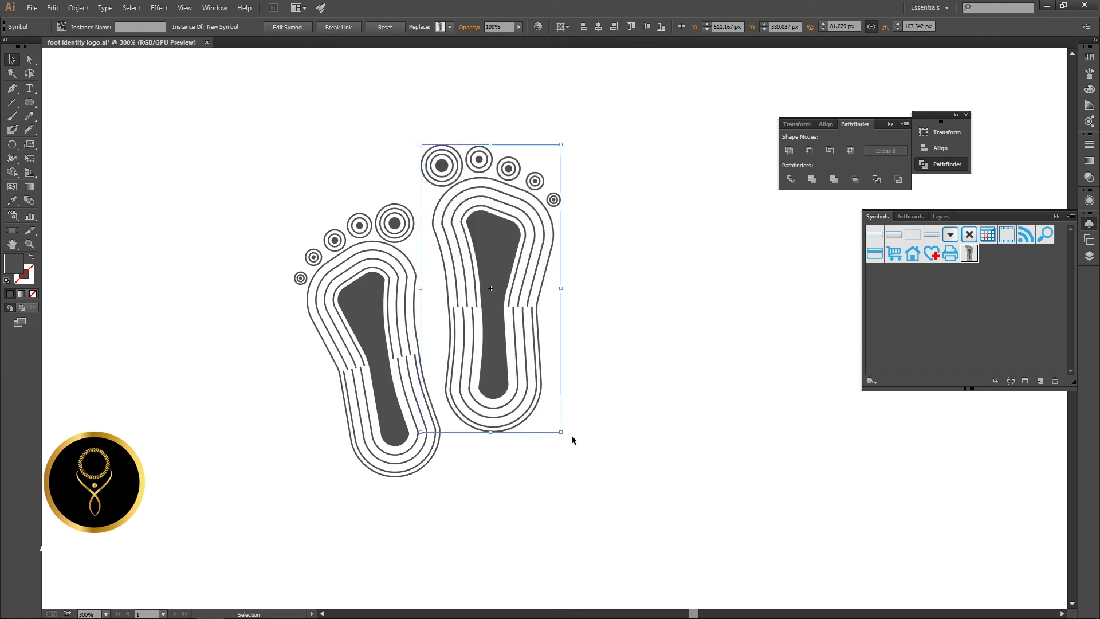
# Rotate the larger footprint slightly clockwise so its toes point outward, and move it to X 508.167, Y 324.037 px
pyautogui.moveTo(565, 438); pyautogui.dragTo(550, 444)
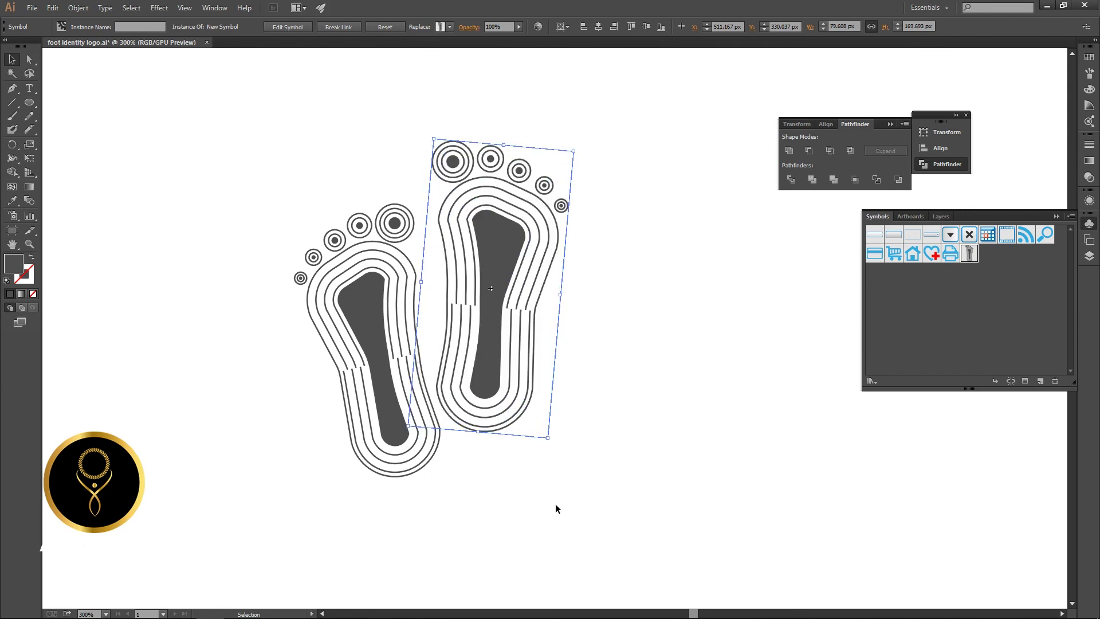
pyautogui.press('Up')
pyautogui.press('Up')
pyautogui.press('Up')
pyautogui.press('Up')
pyautogui.press('Up')
pyautogui.press('Up')
pyautogui.press('Left')
pyautogui.press('Left')
pyautogui.press('Left')
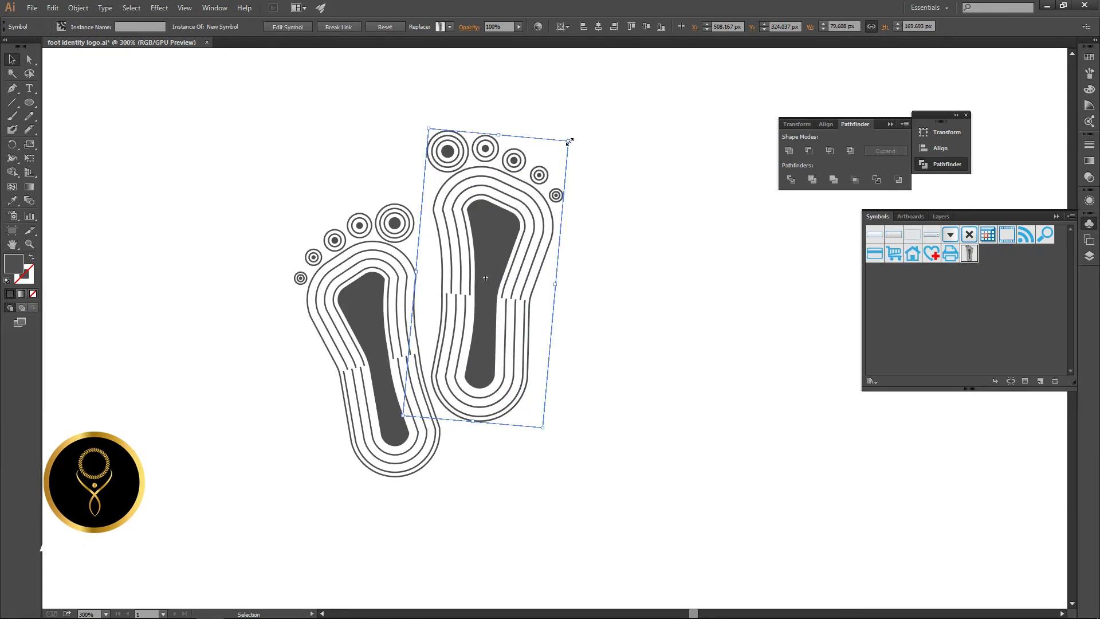
# Scale the clockwise-tilted footprint down around its centre to about 68 × 146 px, then move it to X 502.167 px and lower beside the other footprint
pyautogui.moveTo(569, 140); pyautogui.dragTo(557, 160)
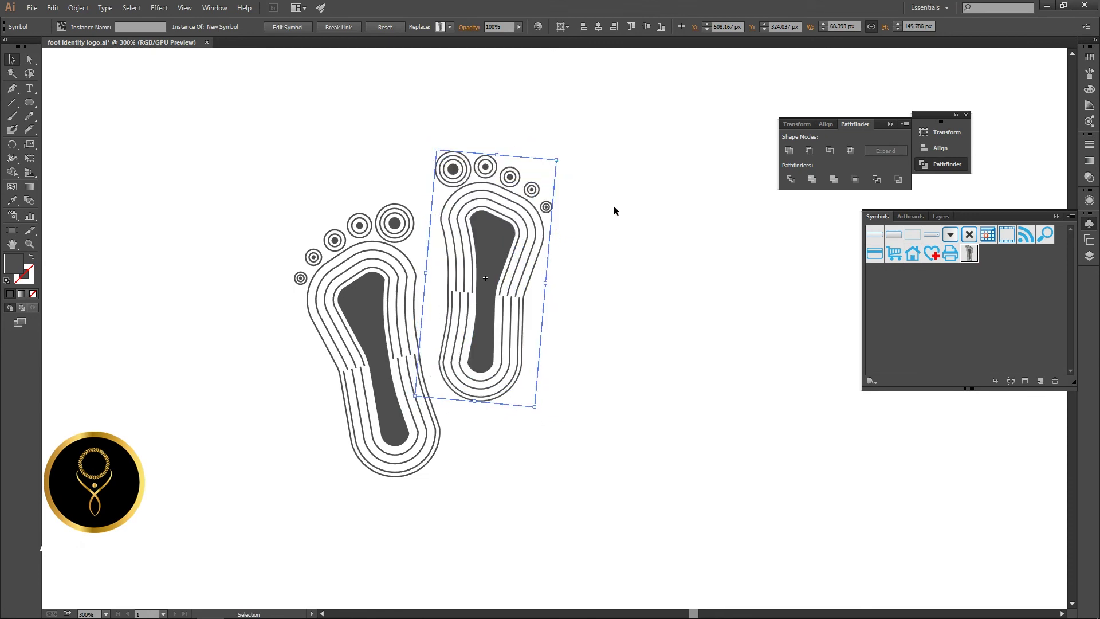
pyautogui.press('Left')
pyautogui.press('Left')
pyautogui.press('Left')
pyautogui.press('Left')
pyautogui.press('Left')
pyautogui.press('Left')
pyautogui.press('Down')
pyautogui.press('Down')
pyautogui.press('Down')
pyautogui.press('Down')
pyautogui.press('Down')
pyautogui.press('Down')
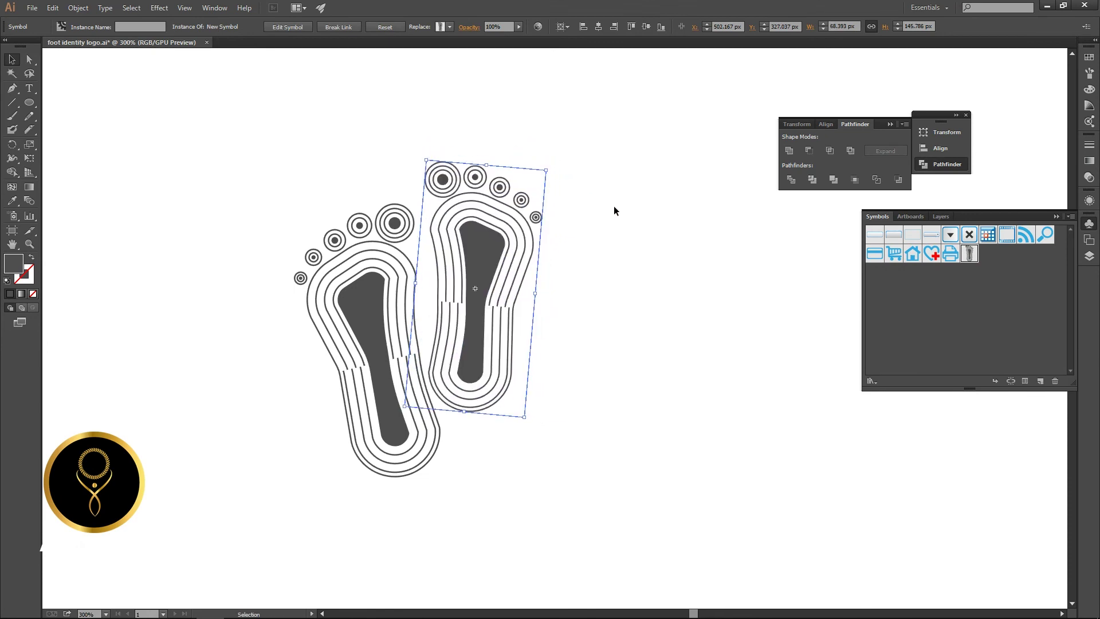
pyautogui.press('Down')
pyautogui.press('Down')
pyautogui.press('Down')
pyautogui.click(648, 257)
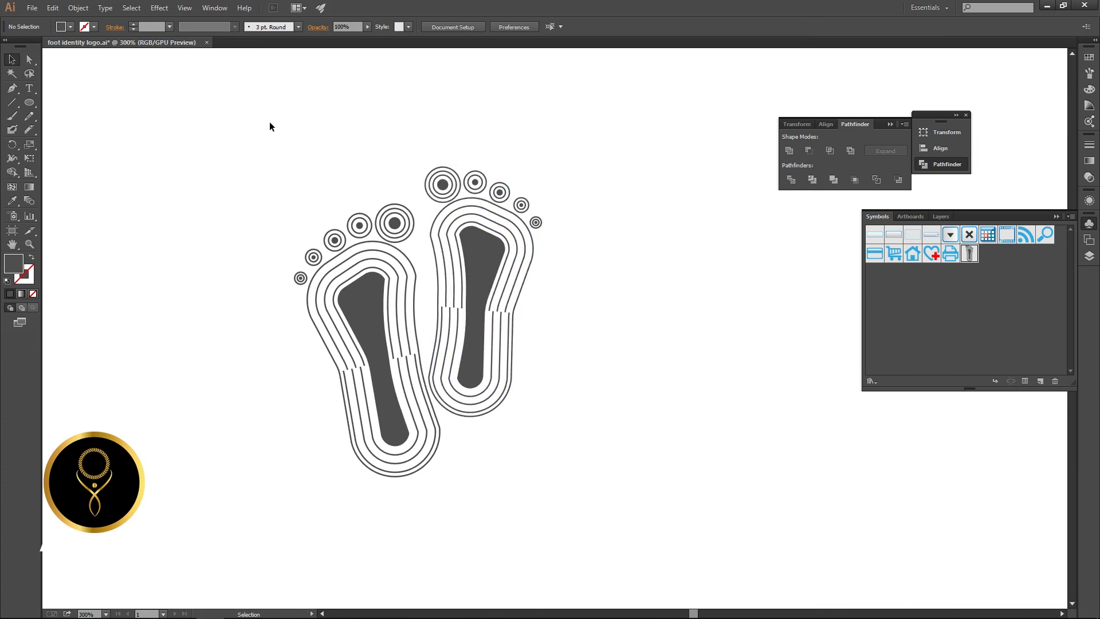
# Group both footprints and enlarge the group around its centre to about 247 × 309 px
pyautogui.moveTo(270, 122); pyautogui.dragTo(577, 398)
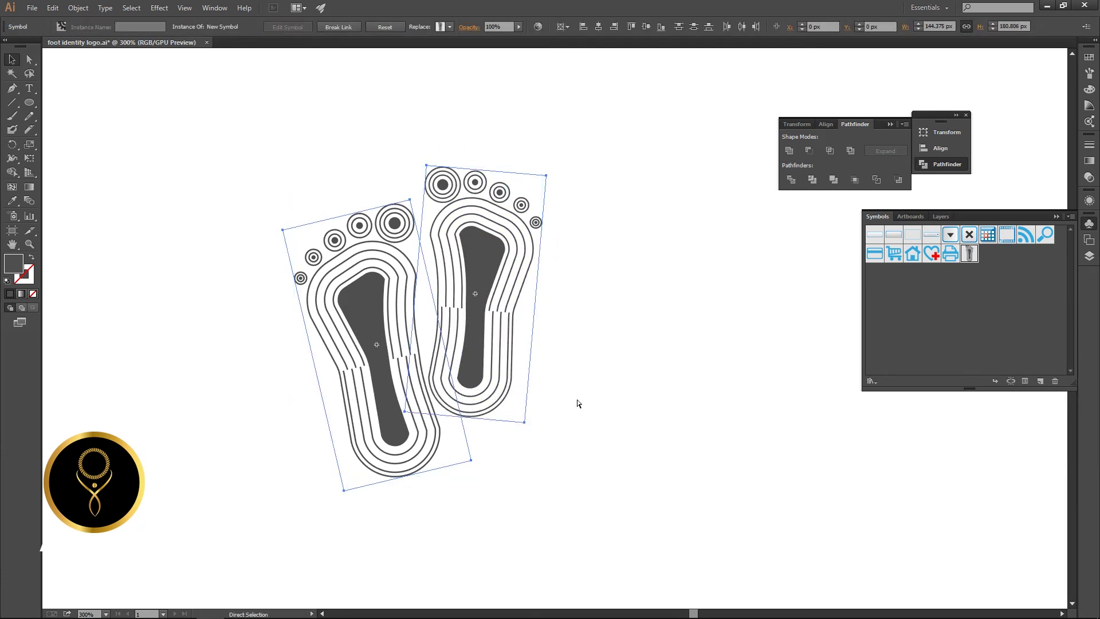
pyautogui.hotkey('ctrl', 'g')
pyautogui.scroll(-2, 576, 372)
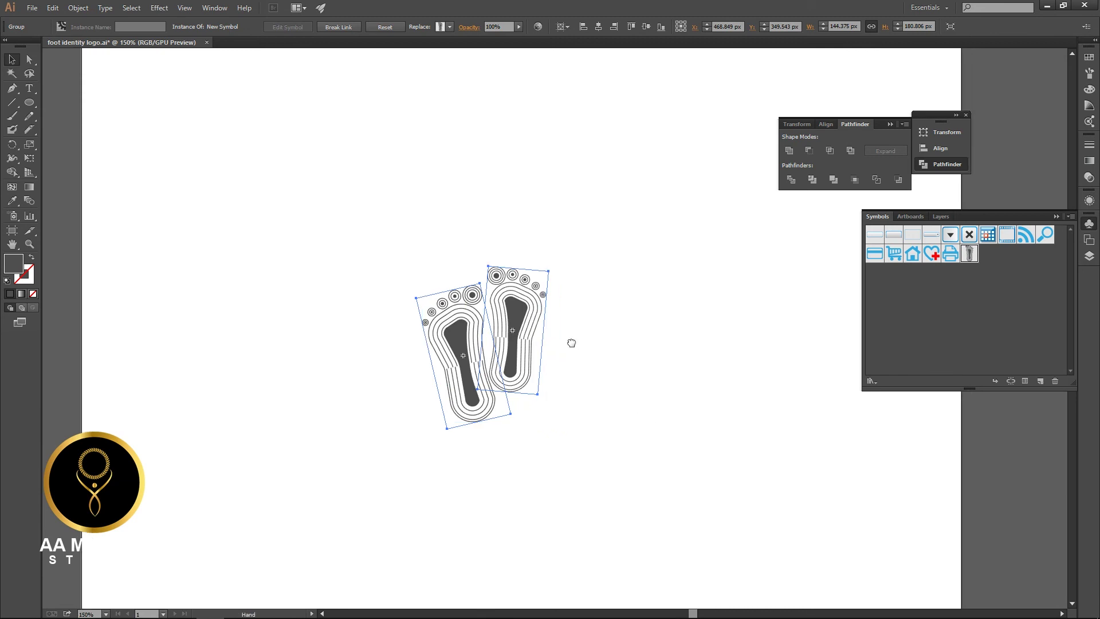
pyautogui.scroll(-2, 534, 321)
pyautogui.scroll(2, 534, 320)
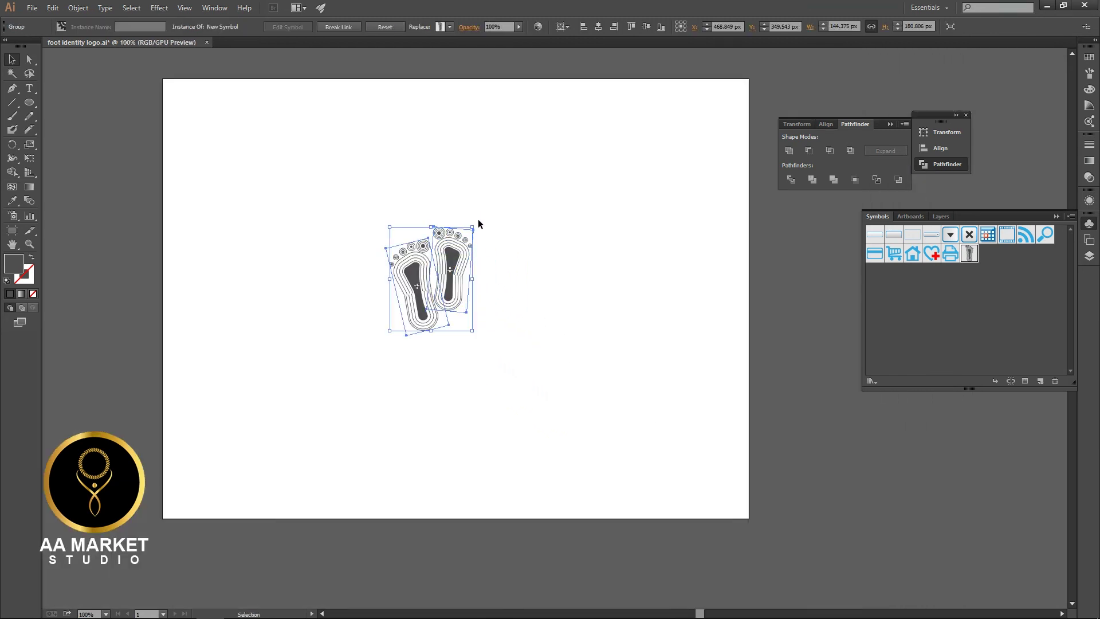
pyautogui.moveTo(473, 227); pyautogui.dragTo(520, 192)
# Centre the grouped footprints horizontally and vertically on the artboard
pyautogui.click(599, 26)
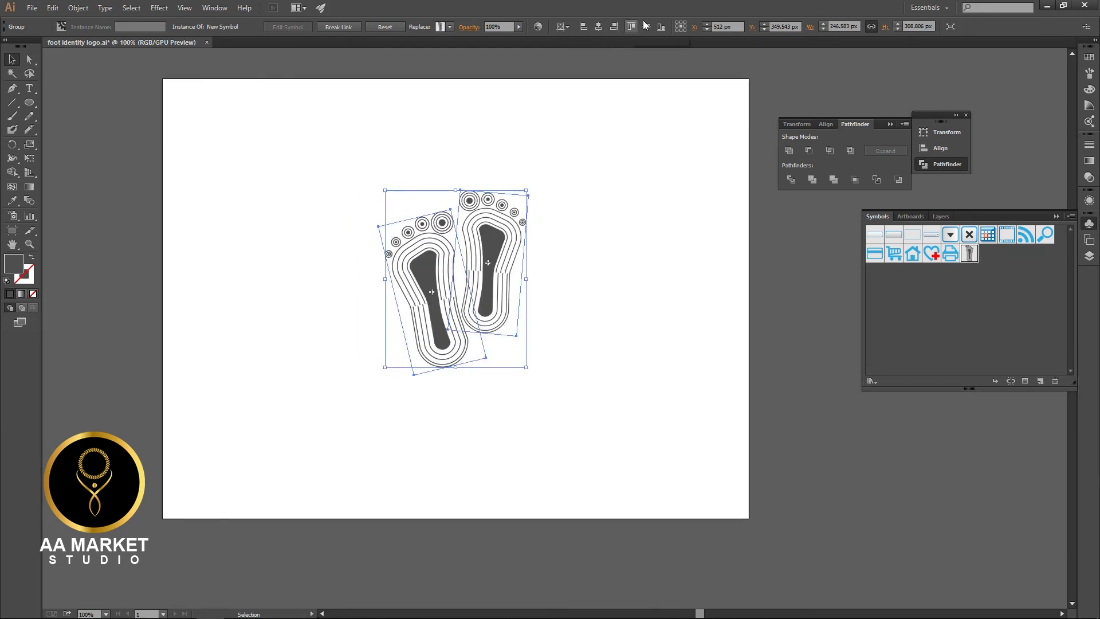
pyautogui.click(647, 27)
pyautogui.click(621, 236)
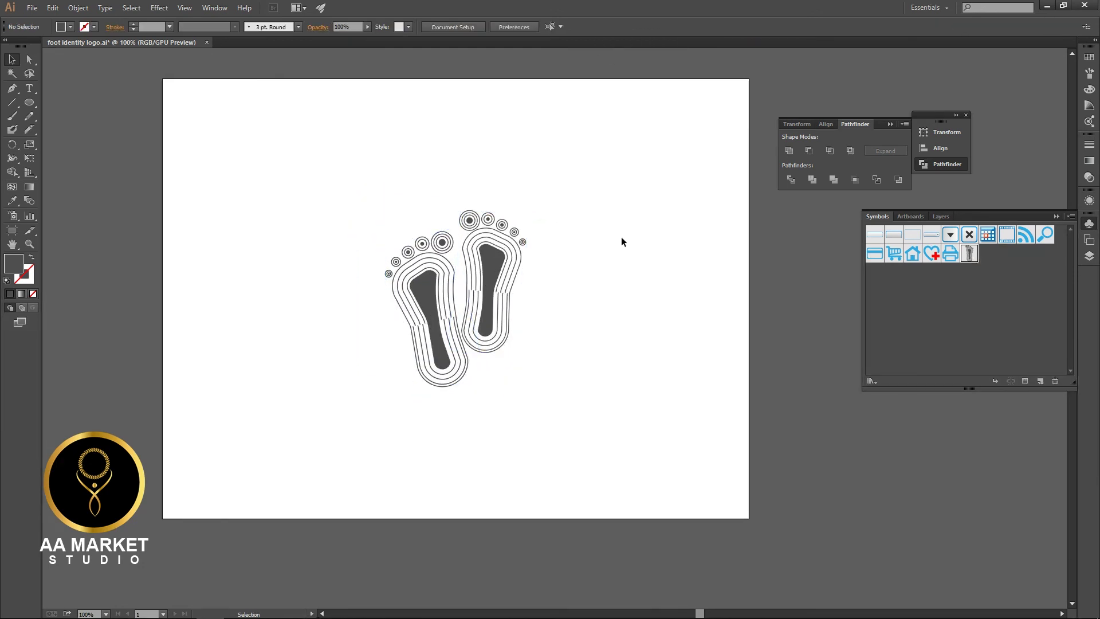
pyautogui.moveTo(621, 258); pyautogui.dragTo(675, 233)
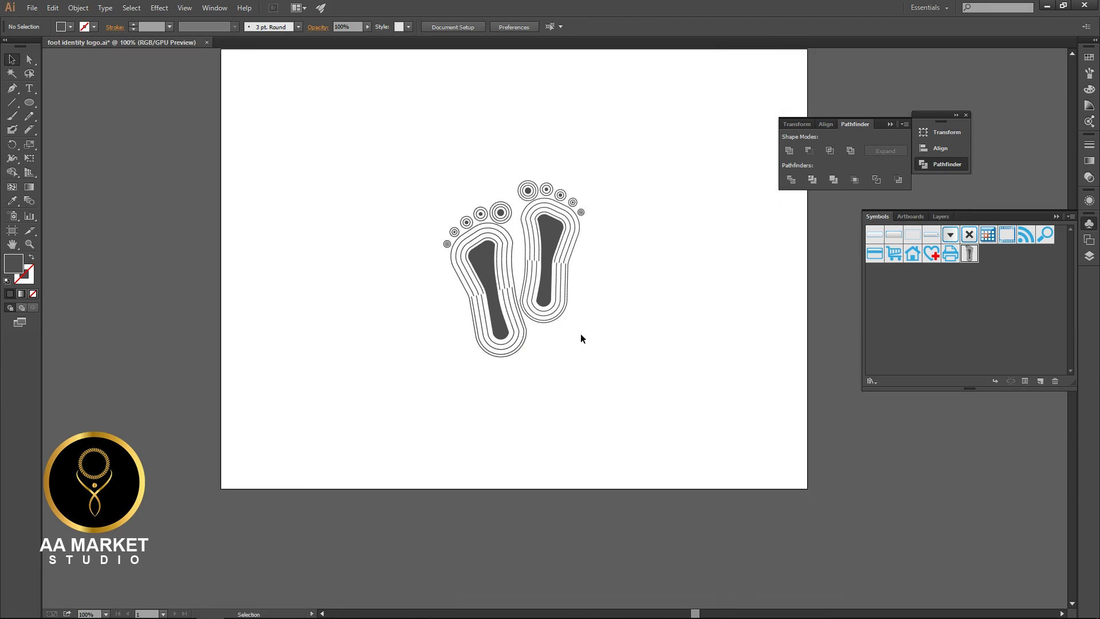
pyautogui.click(545, 239)
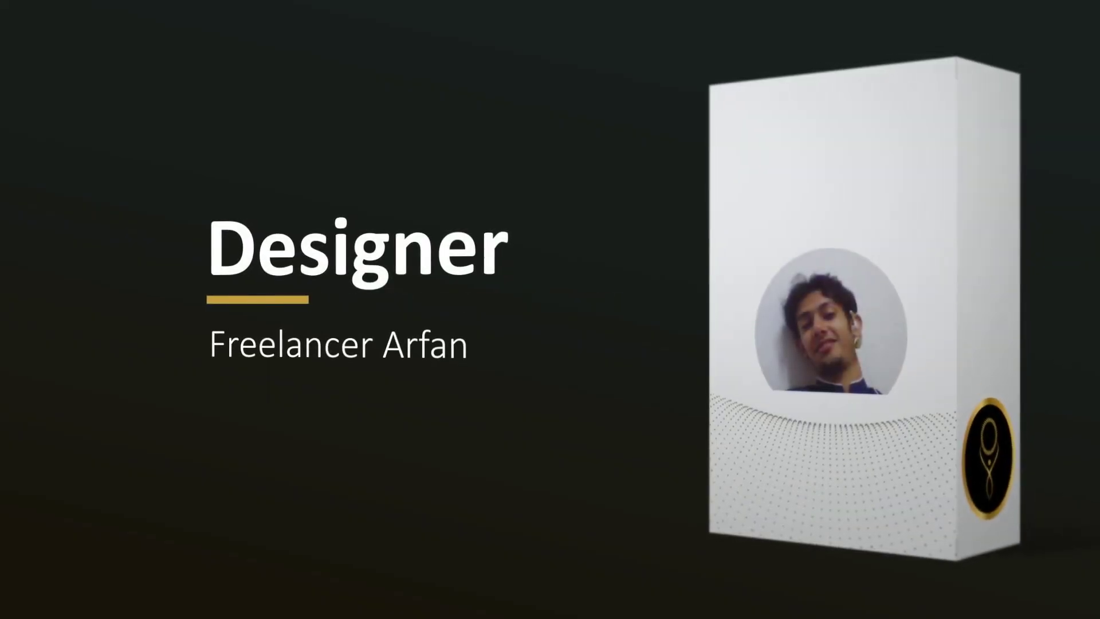